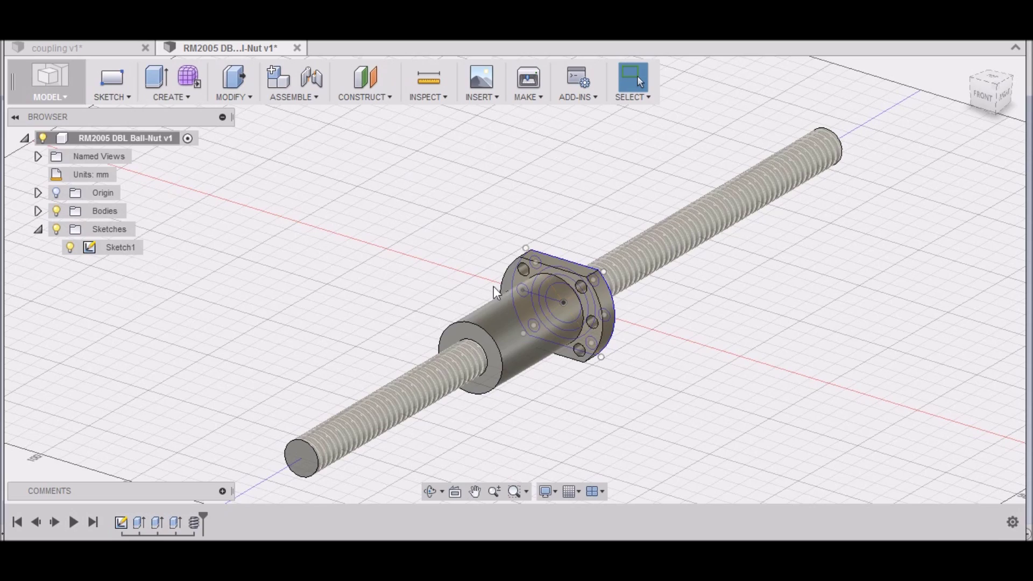
Zoom around the ball screw and expand the Bodies folder to reveal Body1
scroll(425, 302, down, 5)
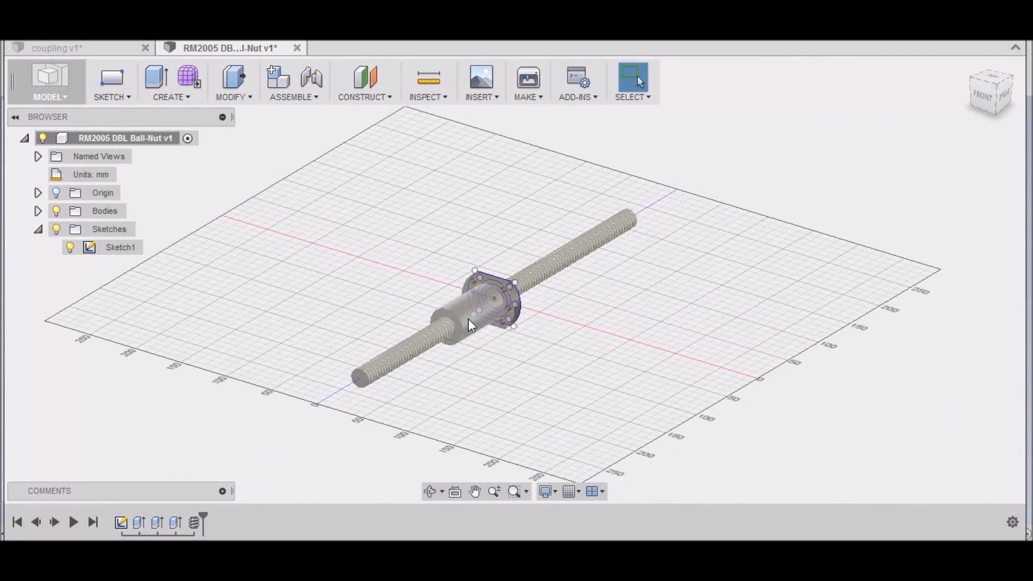
scroll(468, 318, up, 6)
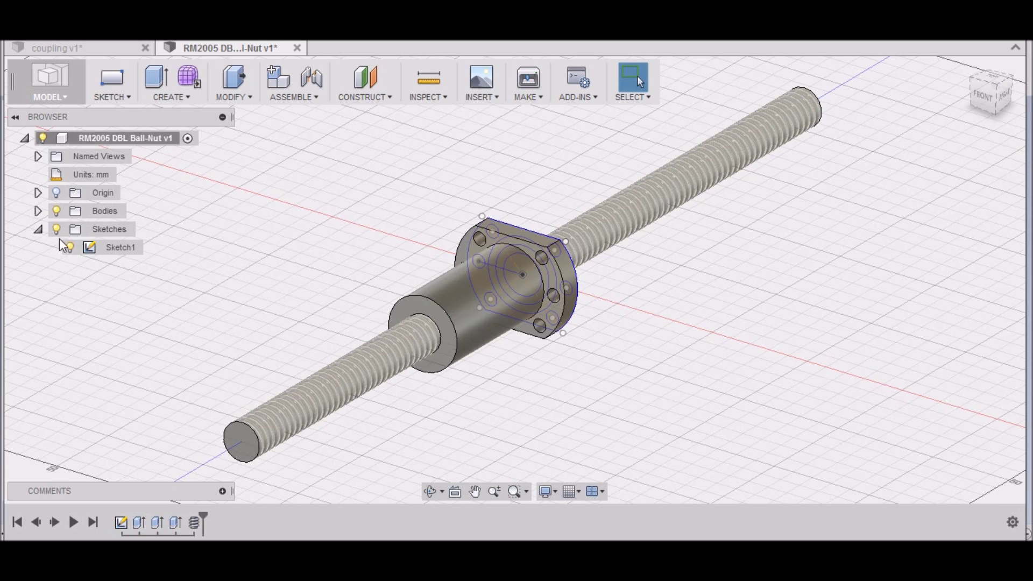
click(38, 211)
Create a new design and save it as 'X Axis Ball-Nut Mount'
click(65, 213)
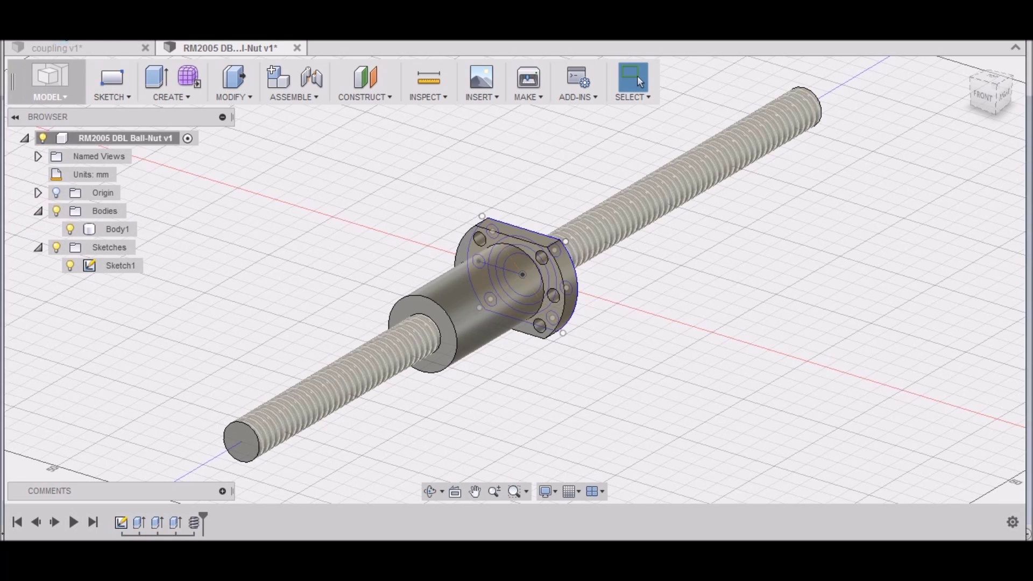
click(57, 44)
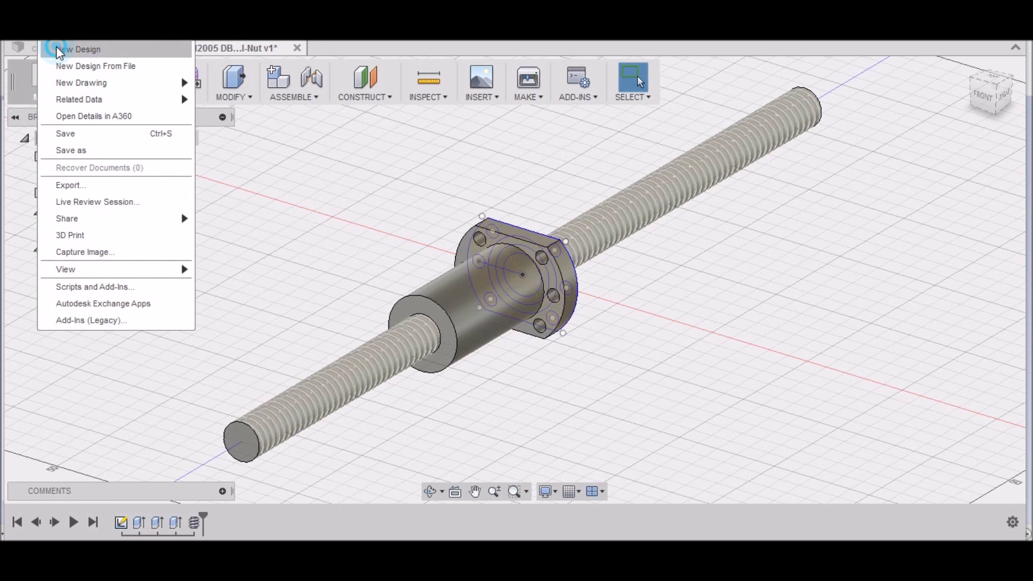
click(56, 47)
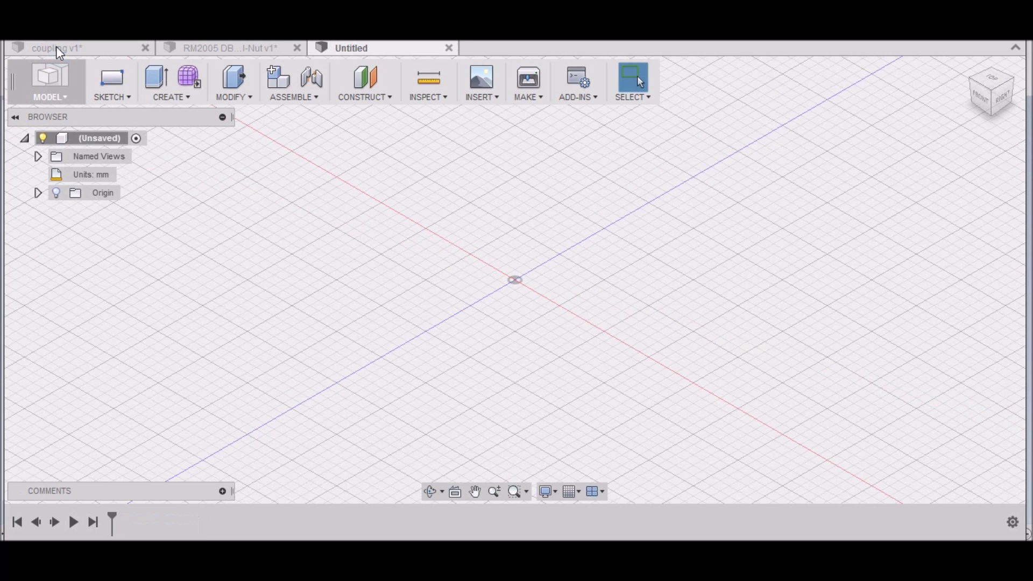
click(94, 44)
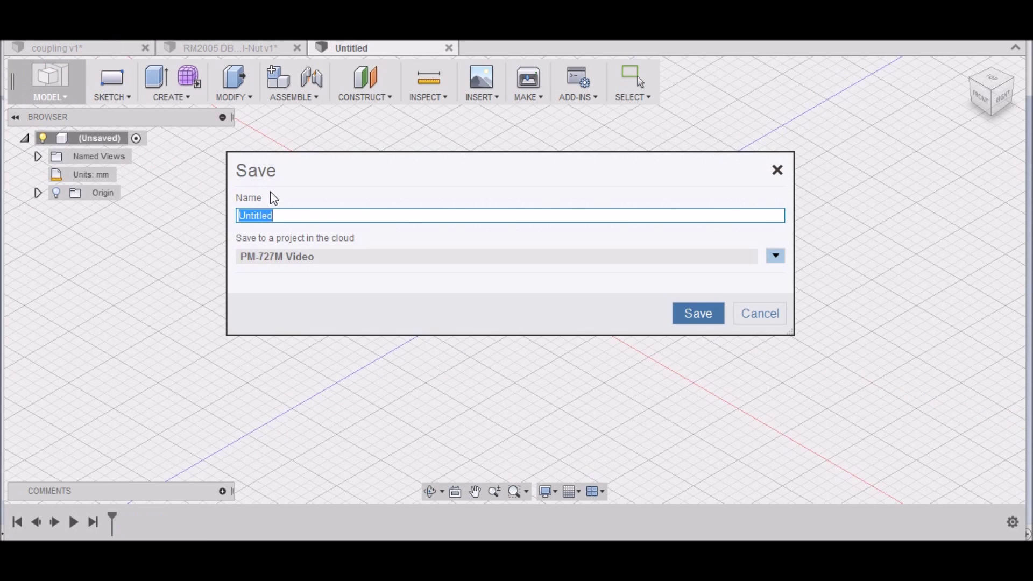
text(X Axis Ball-Nut Mount)
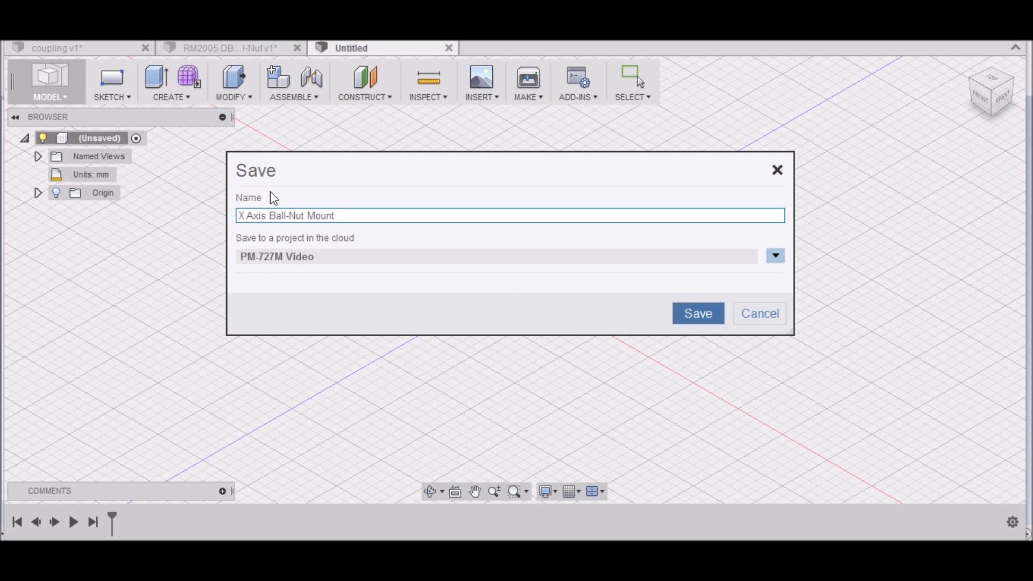
click(701, 312)
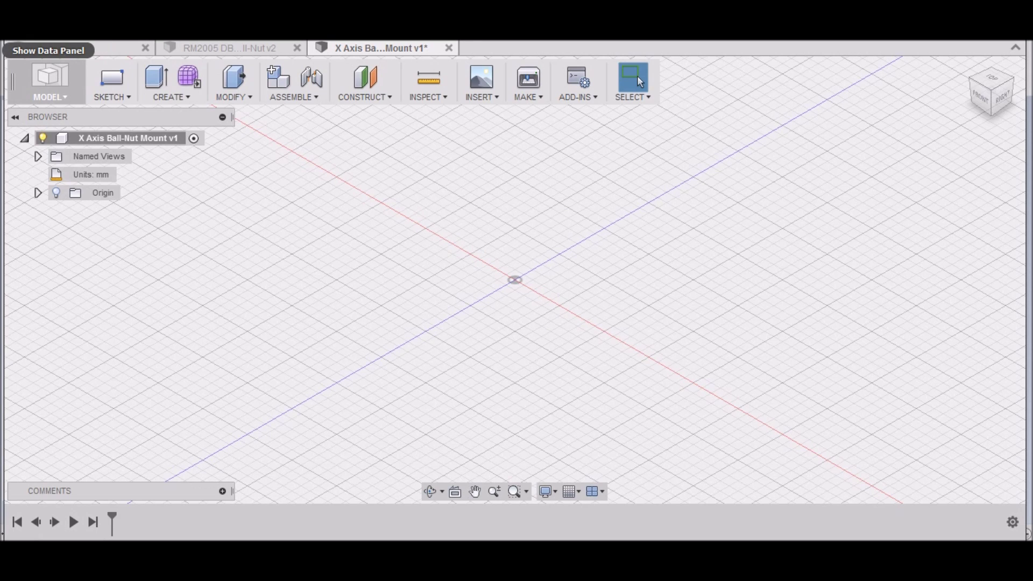
Insert the RM2005 DBL Ball-Nut design from the Data Panel, keeping its original placement
click(11, 48)
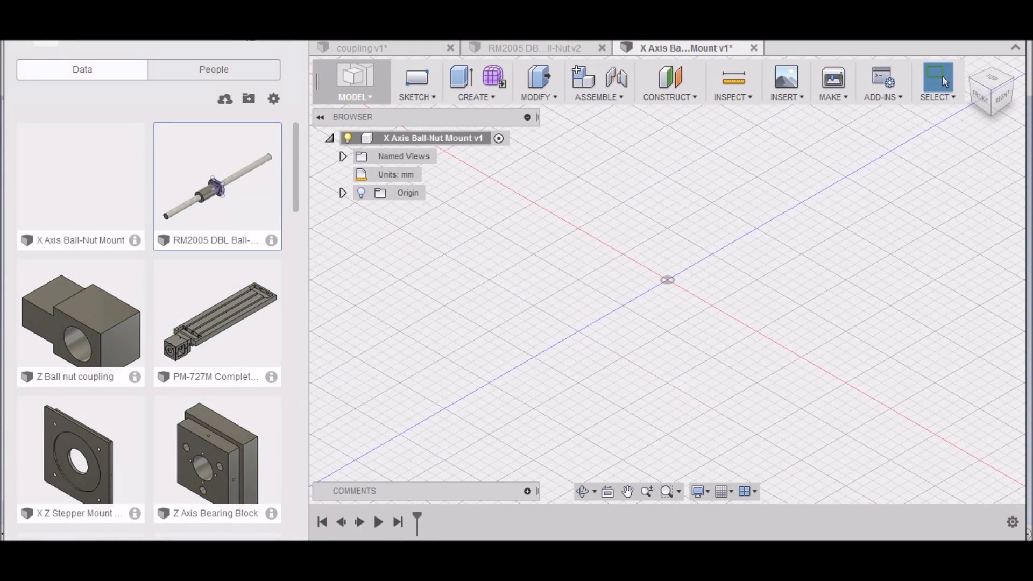
right_click(220, 194)
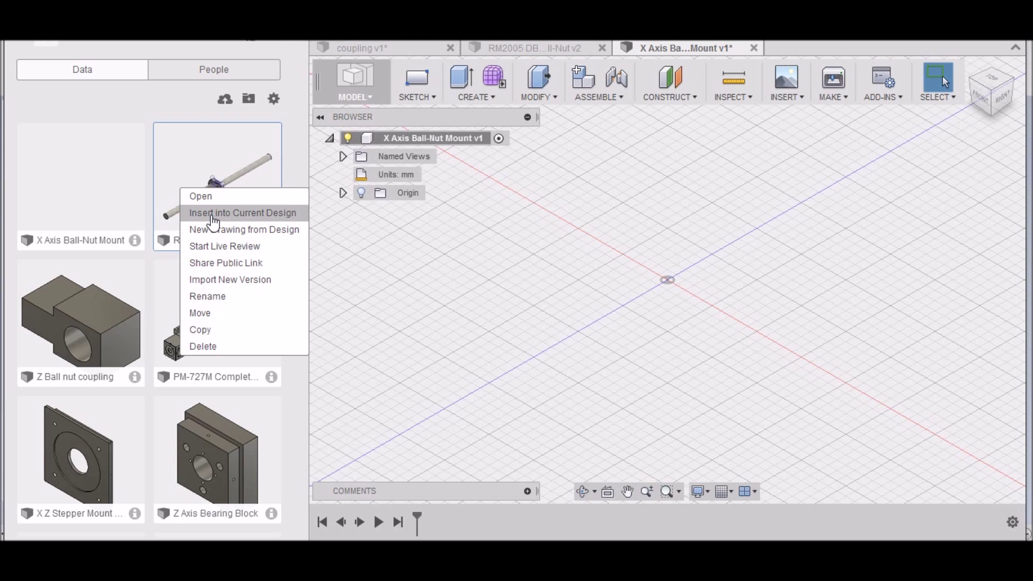
click(213, 213)
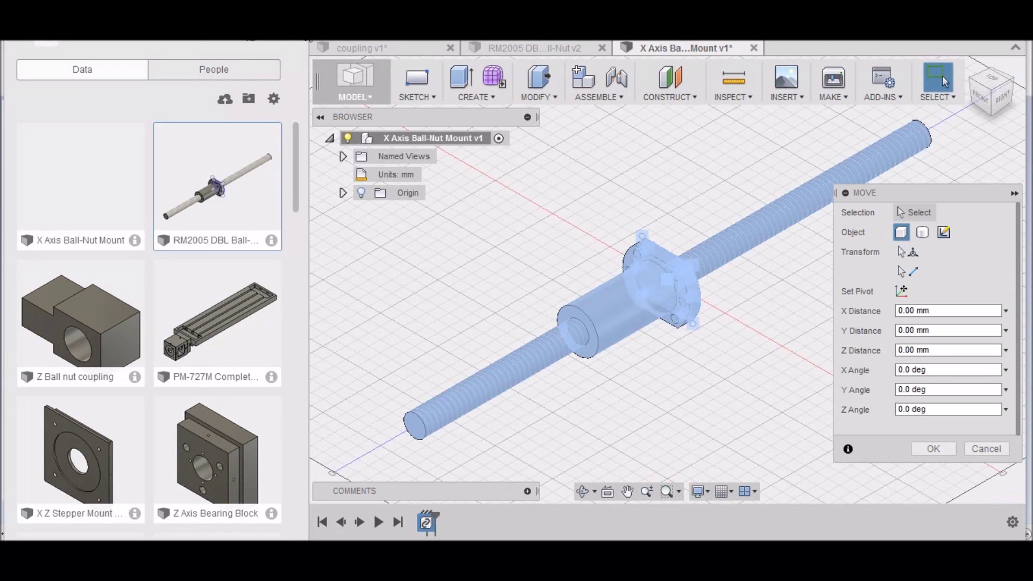
click(295, 40)
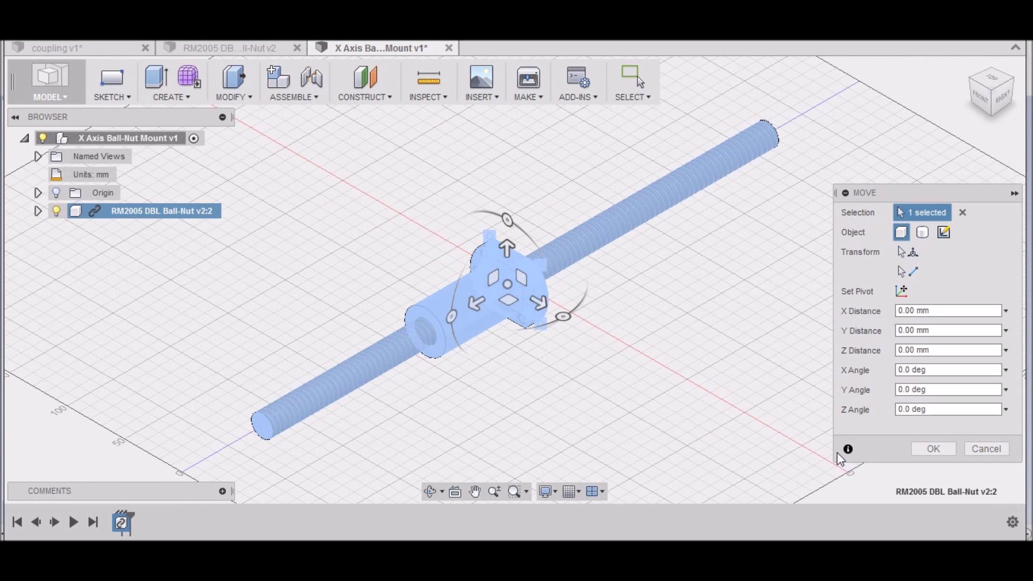
click(933, 449)
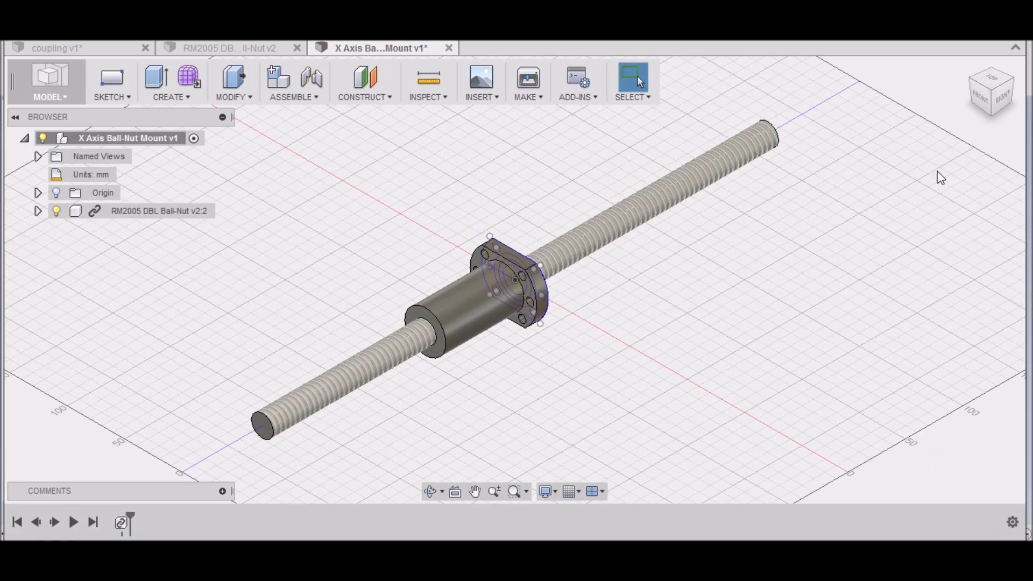
mouse_move(990, 92)
mouse_down()
mouse_move(964, 141)
mouse_move(983, 105)
mouse_up()
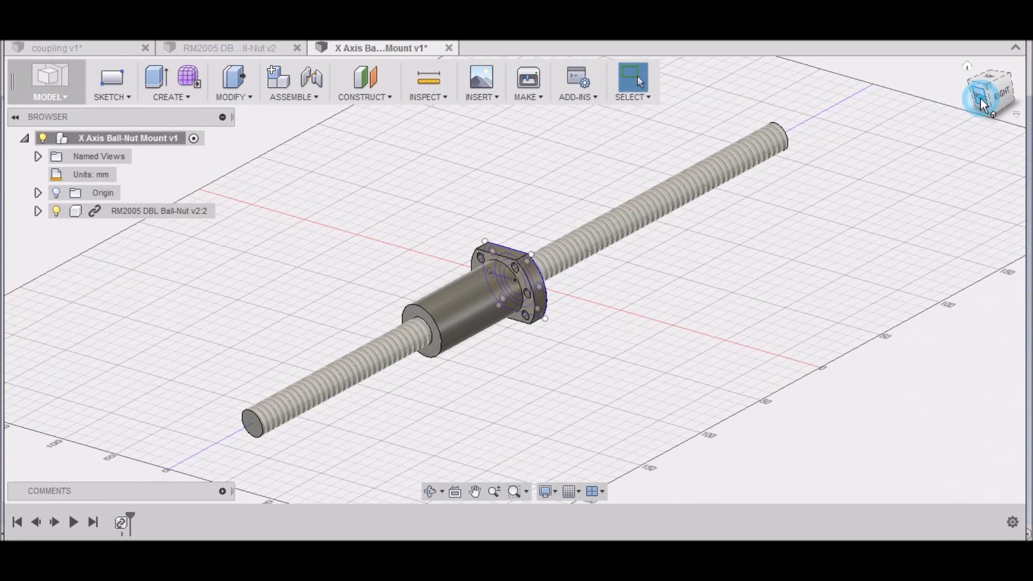
click(983, 105)
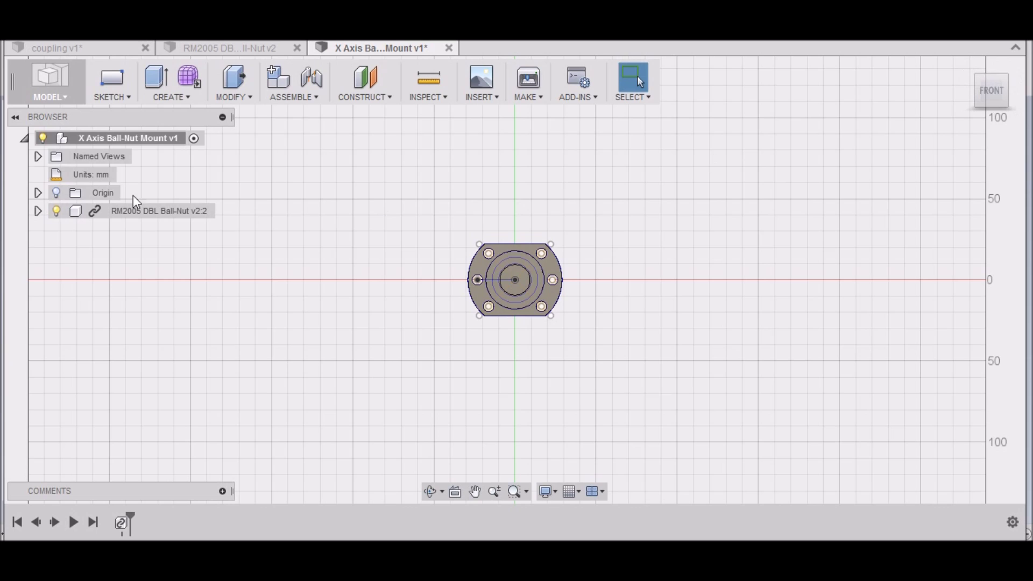
Break the link on the inserted RM2005 DBL Ball-Nut component
click(38, 211)
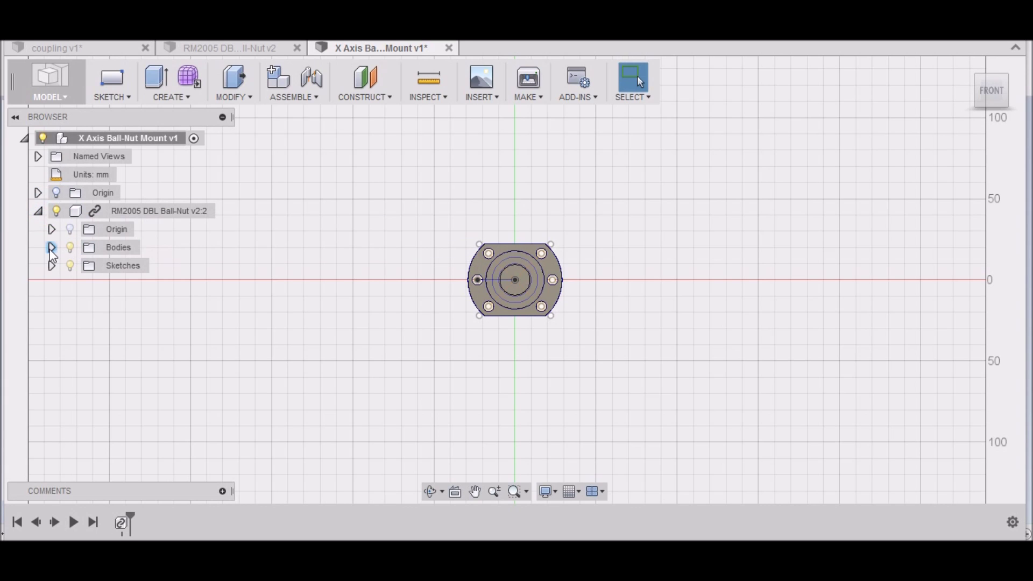
click(66, 213)
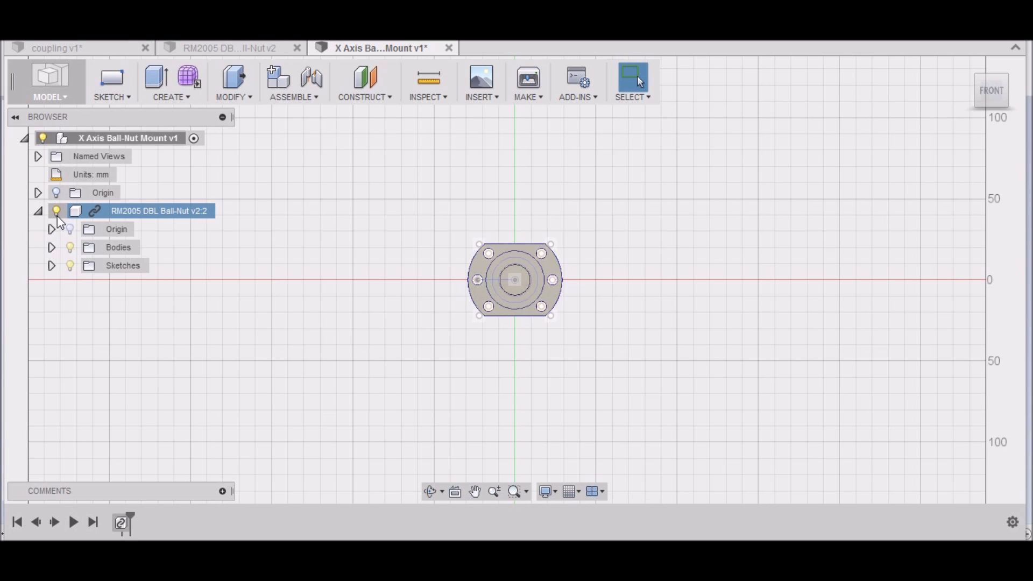
key(Escape)
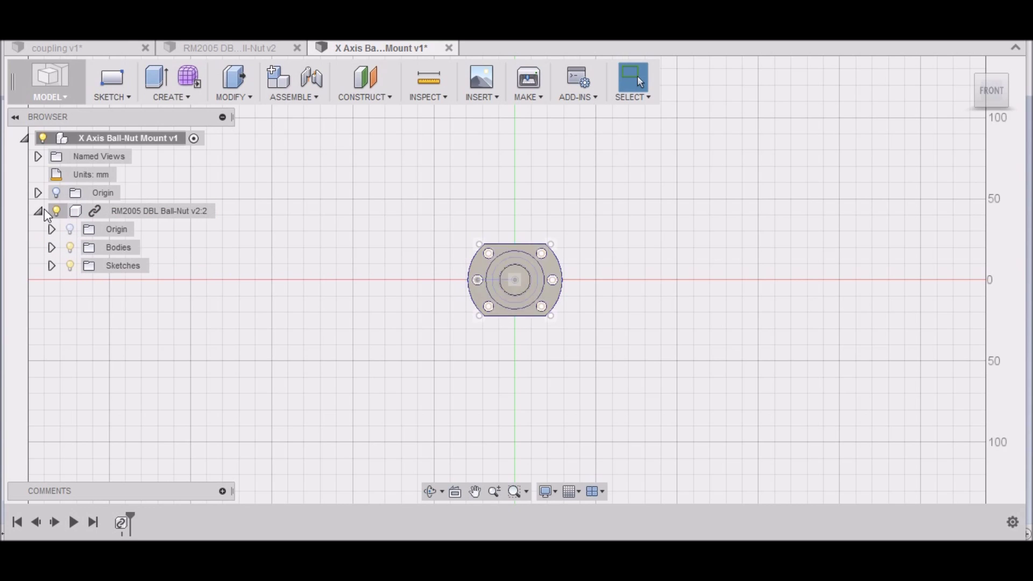
right_click(87, 212)
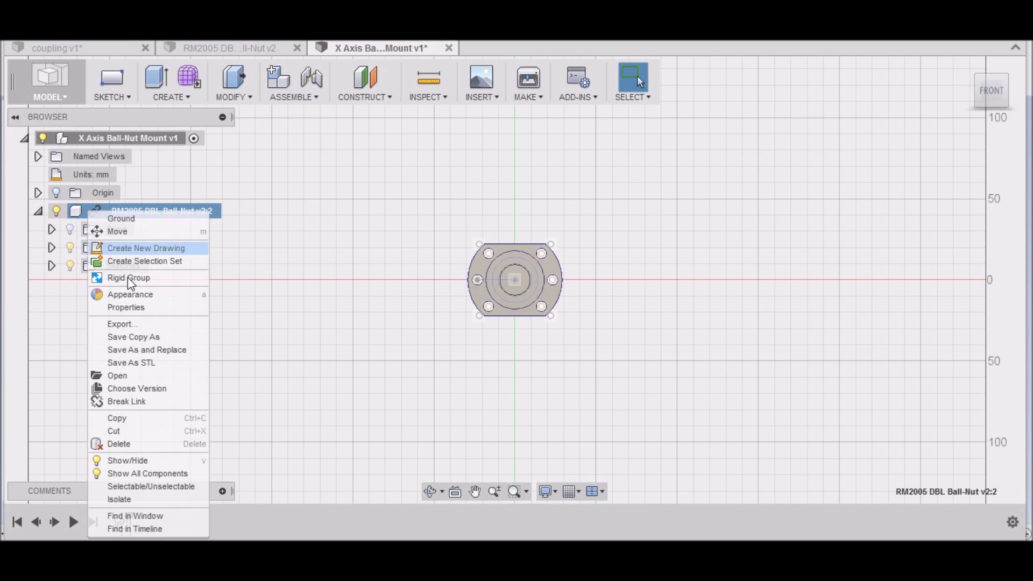
click(121, 403)
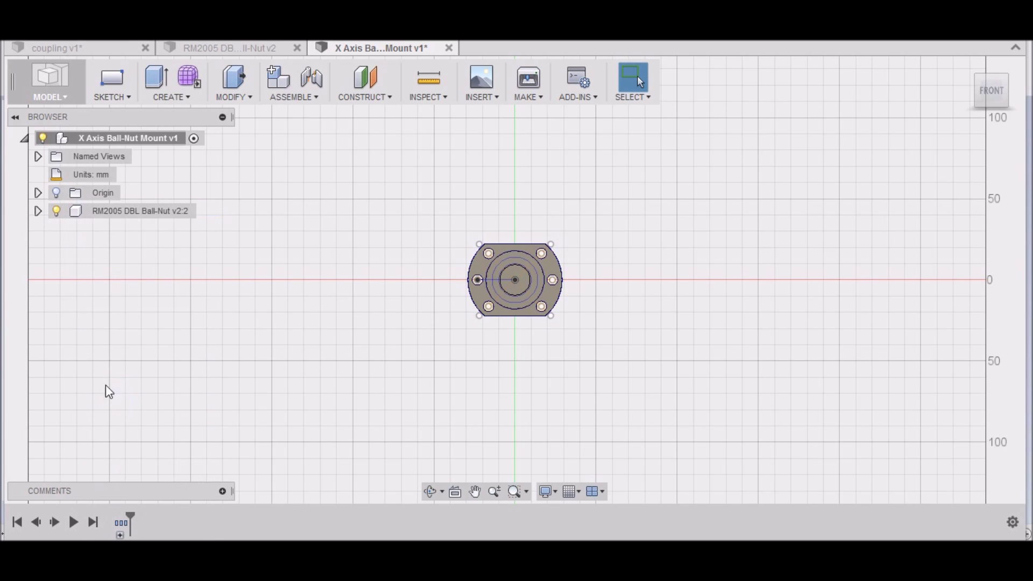
Hide the ball-nut component's bodies so only its flange sketch shows
click(38, 212)
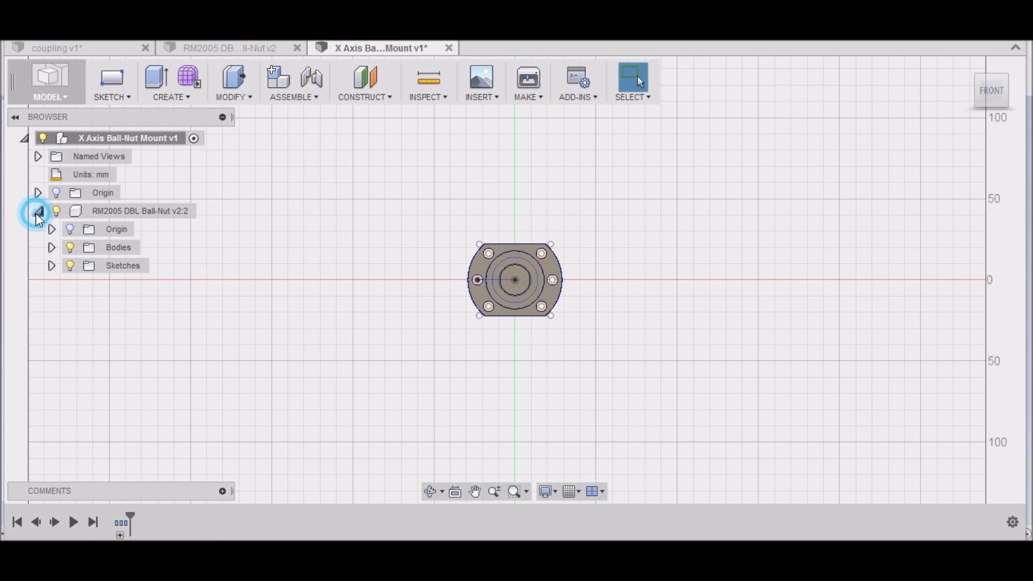
click(70, 247)
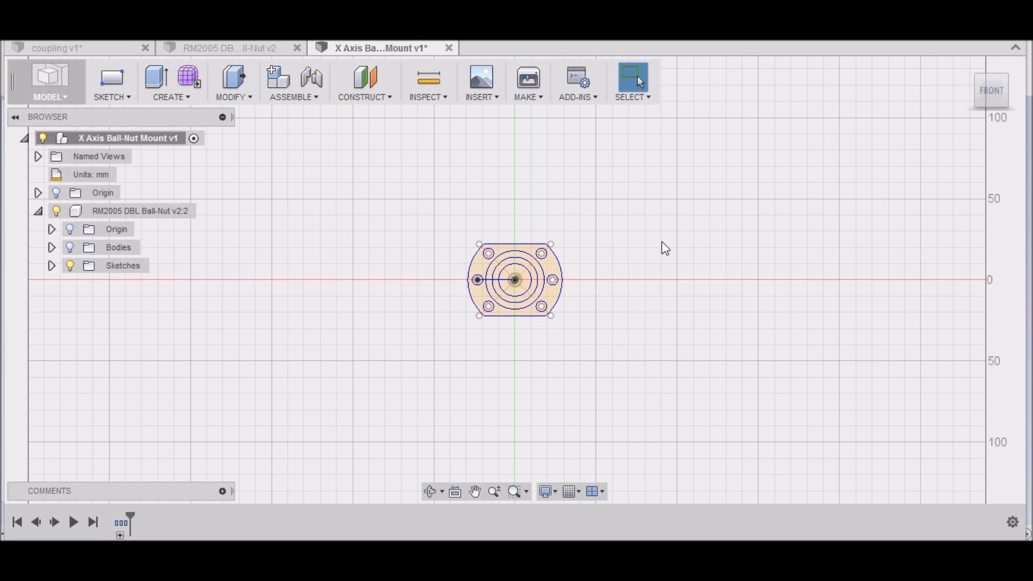
scroll(584, 247, up, 5)
scroll(383, 340, up, 3)
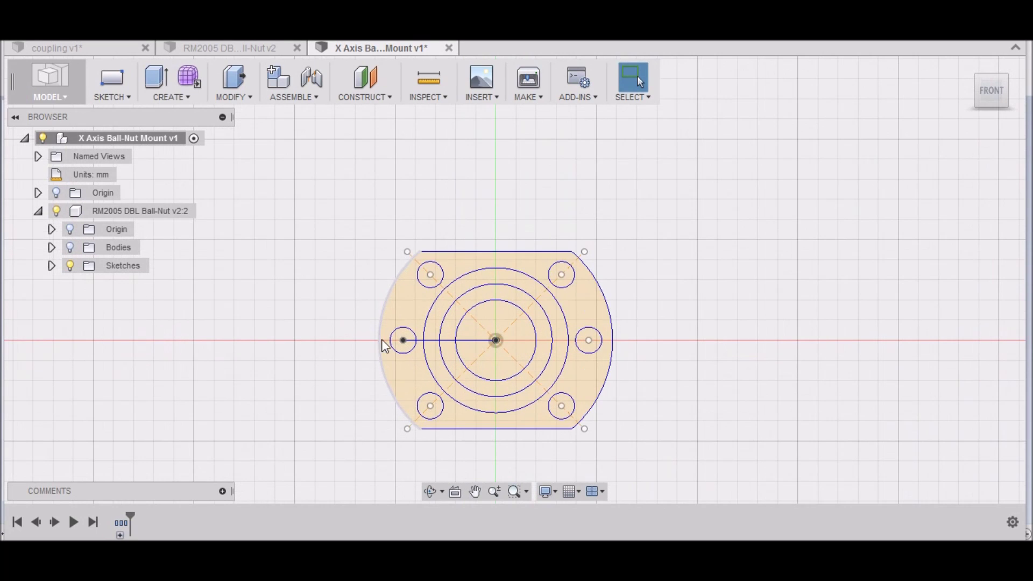
scroll(624, 289, down, 2)
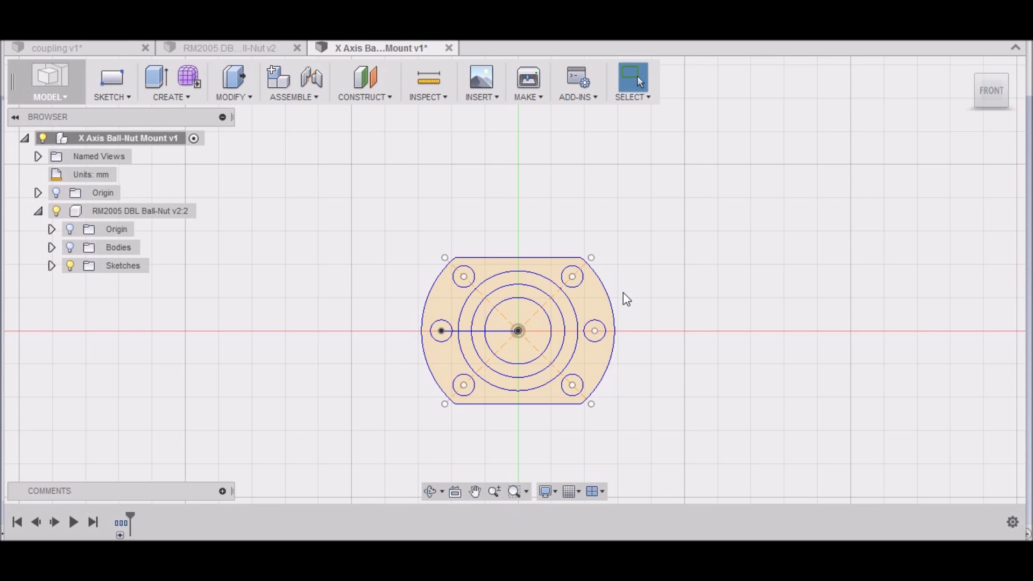
click(122, 95)
Start a new sketch on the ball-nut's flat flange profile face
click(125, 113)
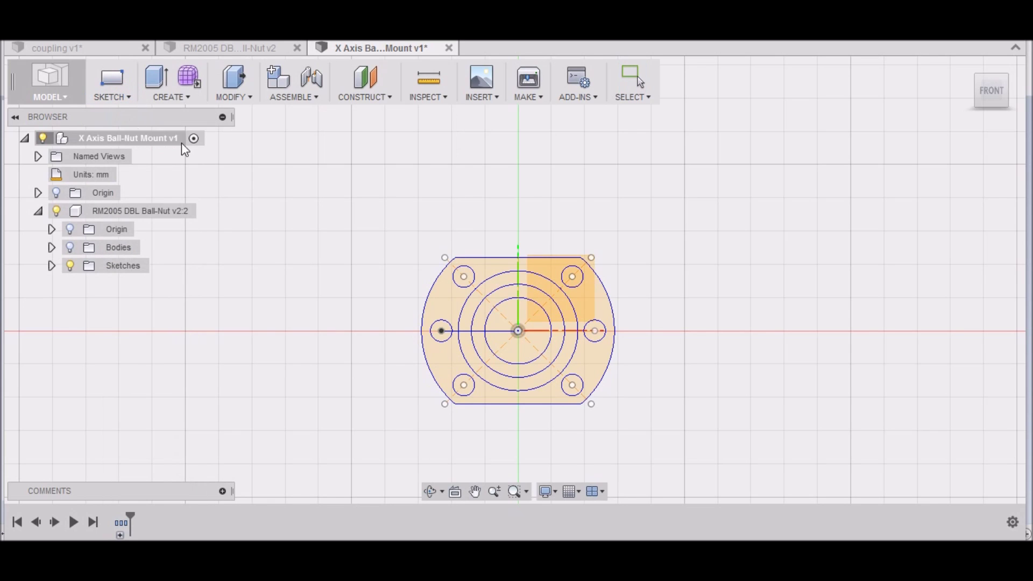
click(515, 280)
drag(968, 99, 953, 111)
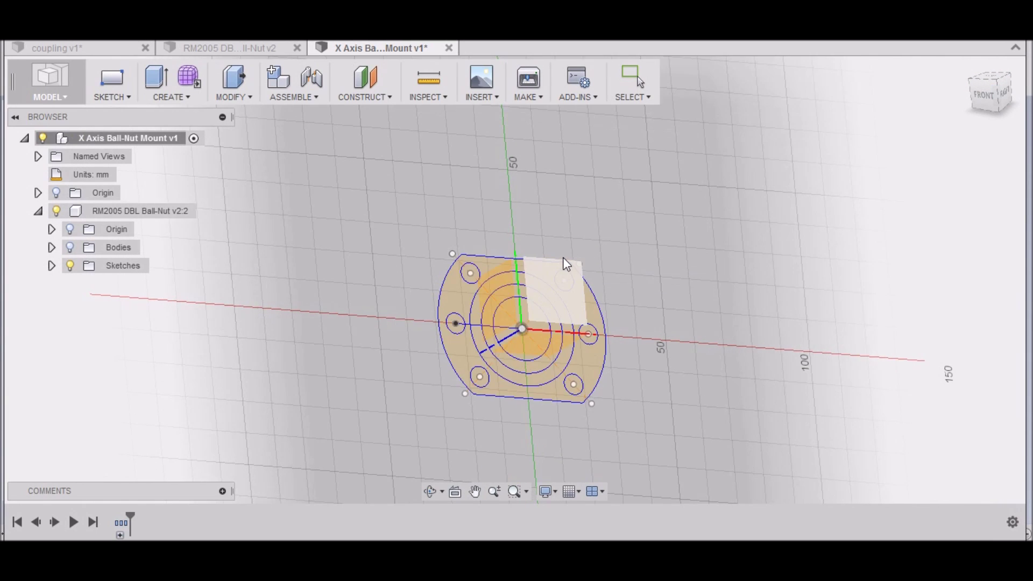
click(563, 258)
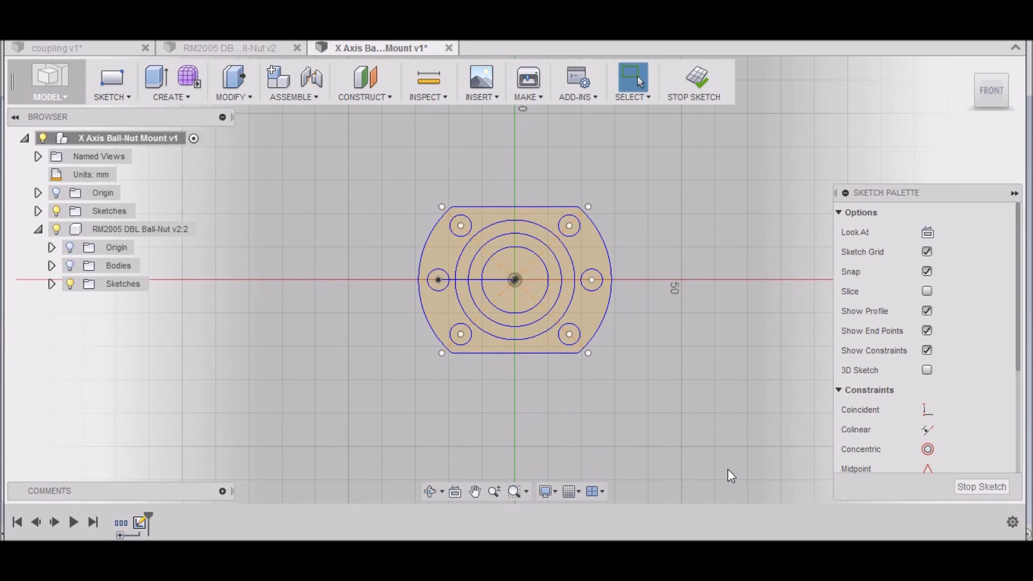
Draw a center rectangle at the origin, 37 mm tall and wider than the flange
click(121, 96)
mouse_move(185, 155)
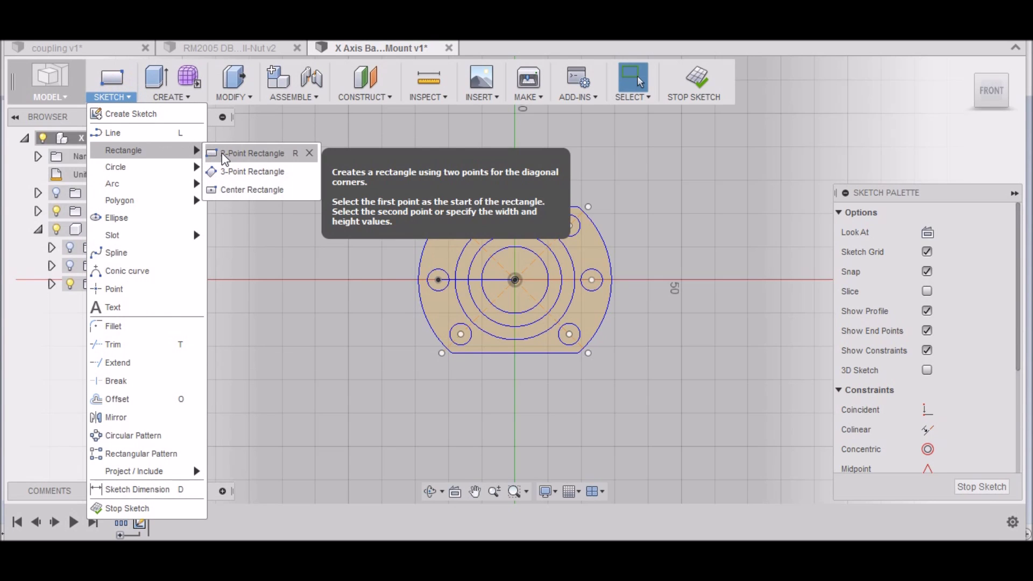
click(244, 190)
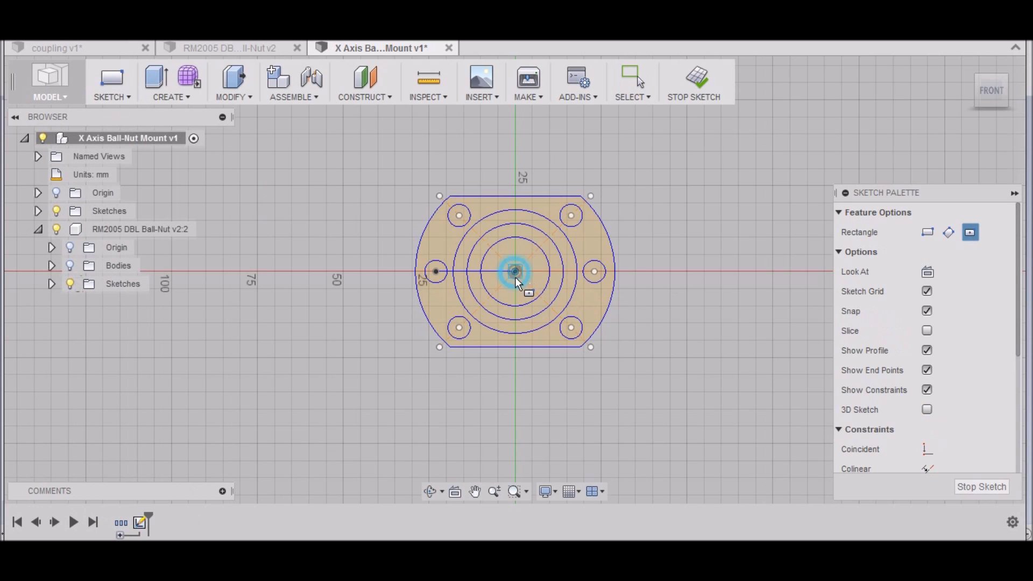
click(515, 272)
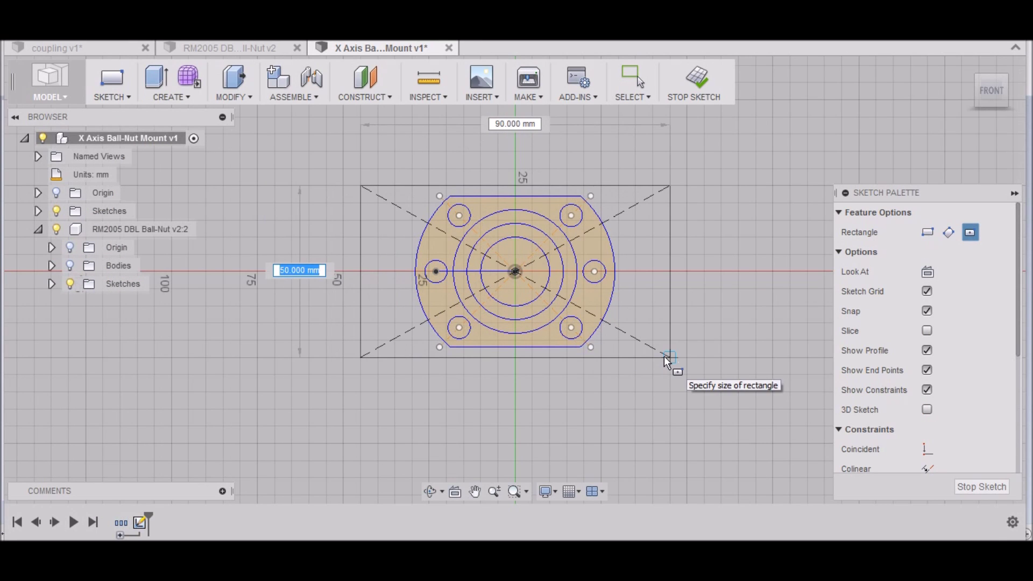
text(37)
key(Tab)
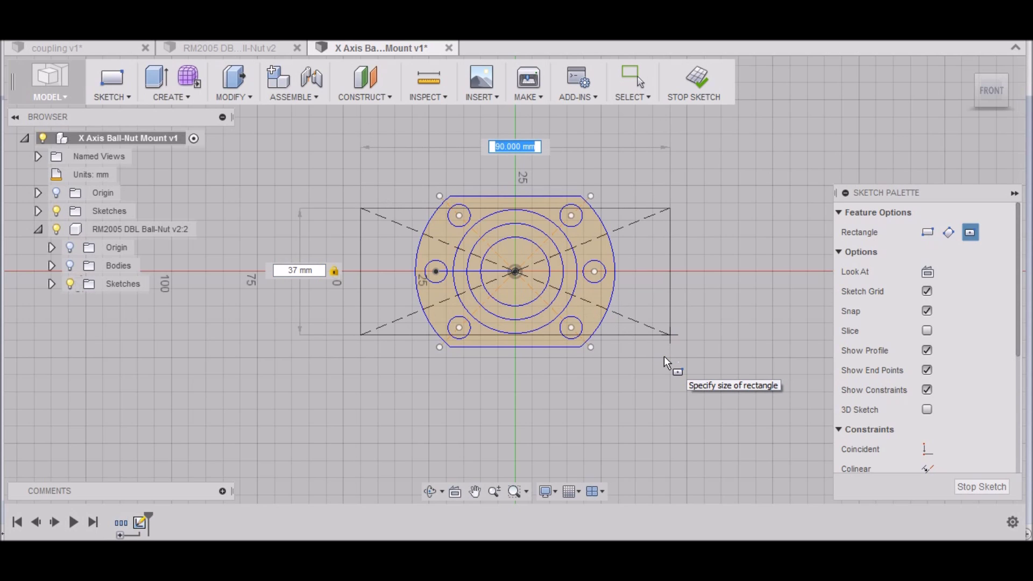
text(70)
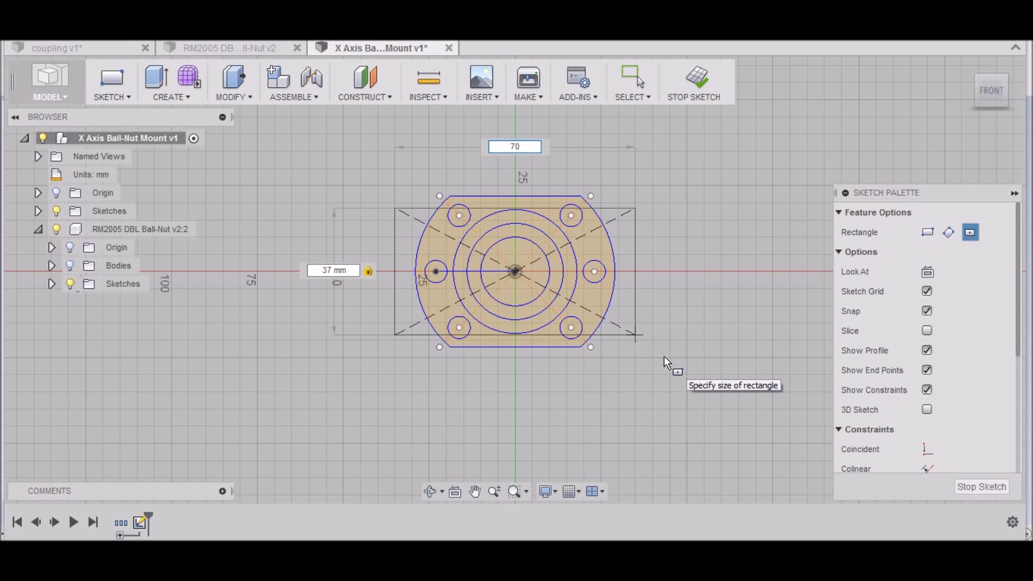
key(BackSpace)
key(BackSpace)
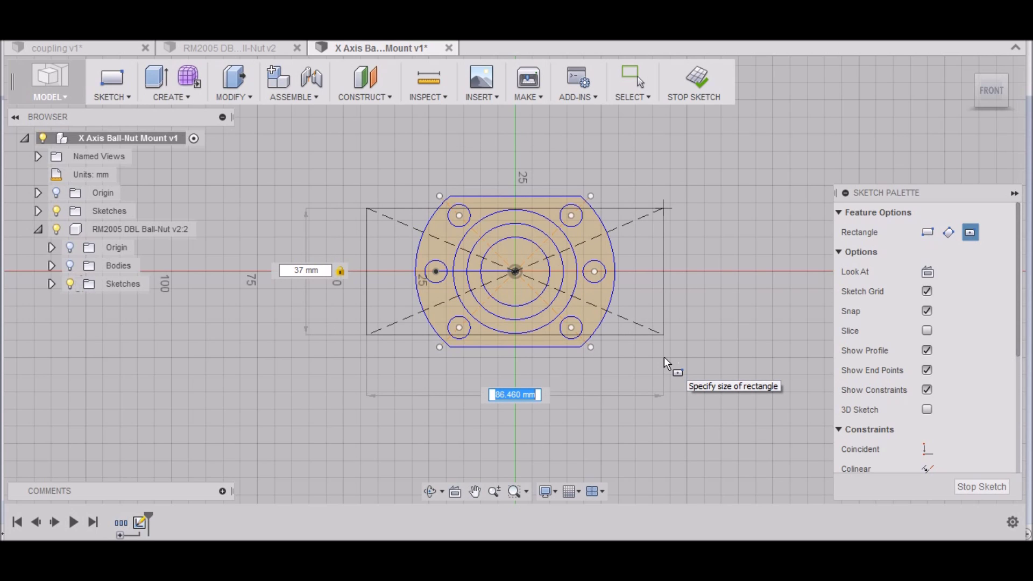
click(664, 356)
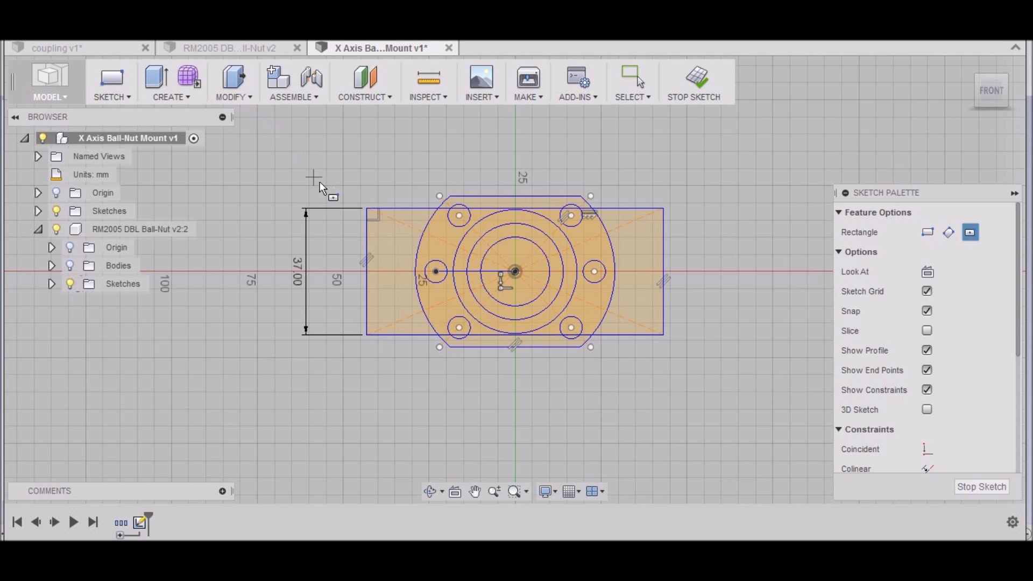
Draw a large circle centred on the origin
key(c)
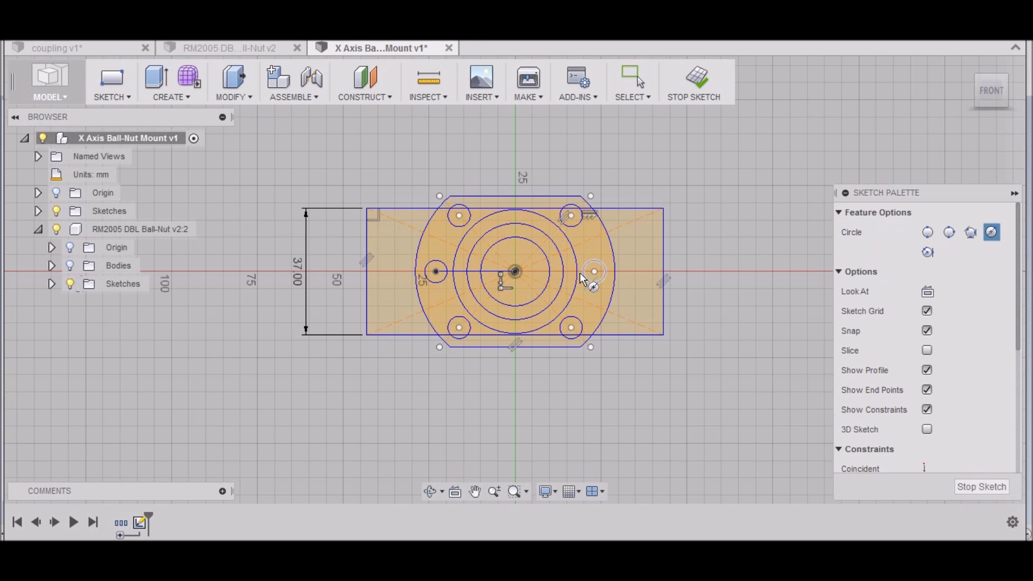
click(515, 272)
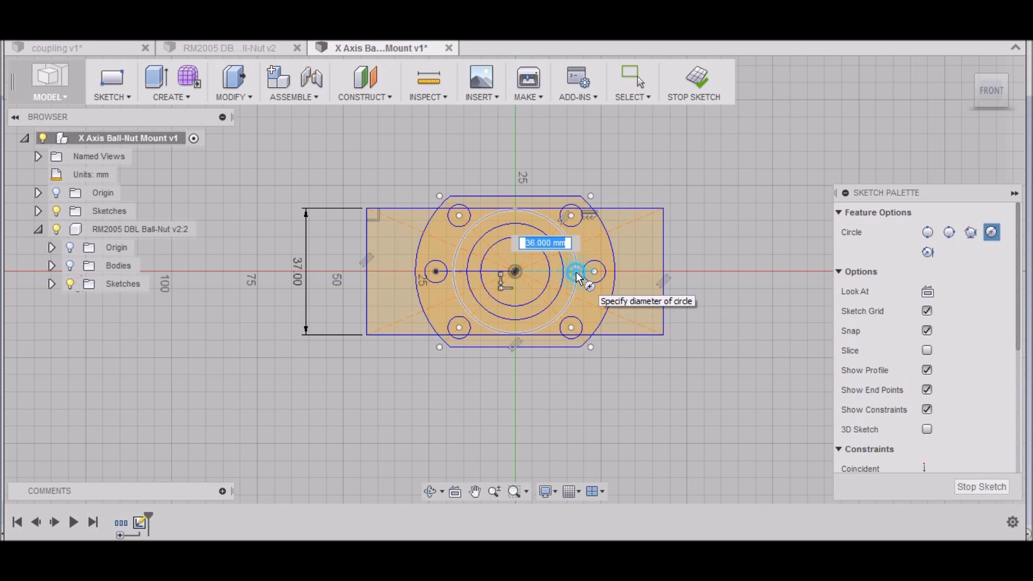
click(577, 278)
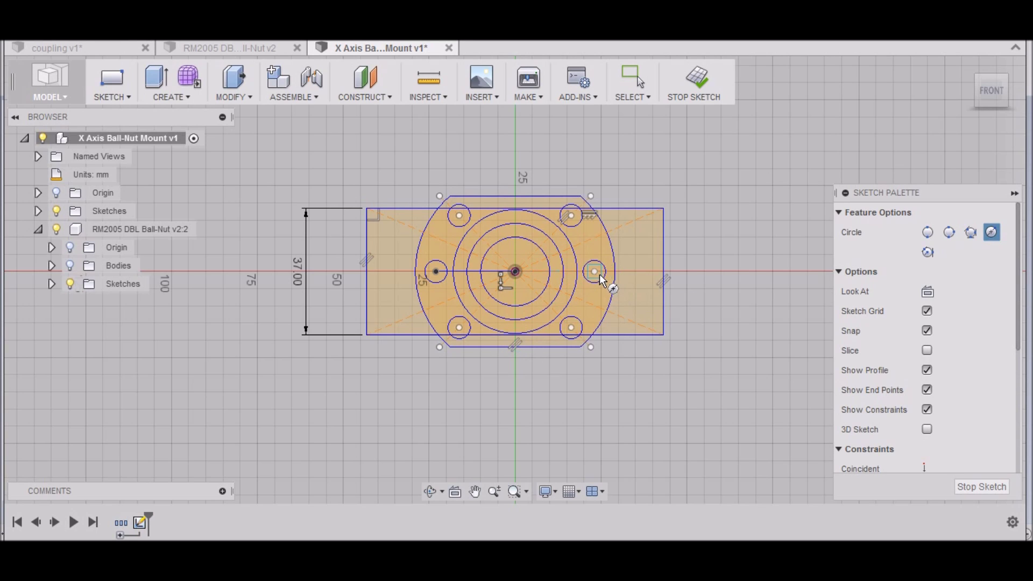
Add 6 mm diameter circles centred on the right and left bolt holes
click(600, 279)
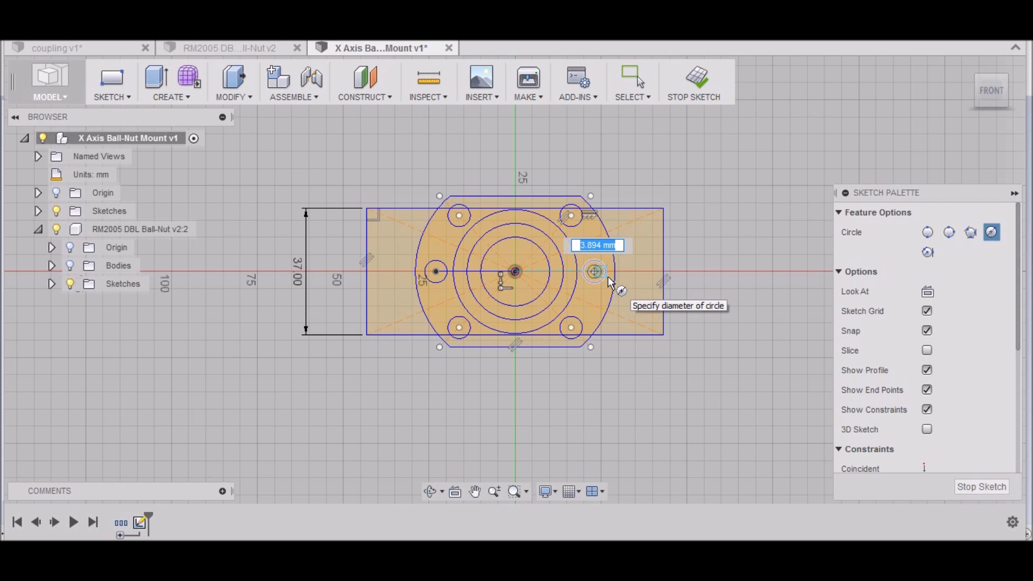
scroll(612, 285, up, 5)
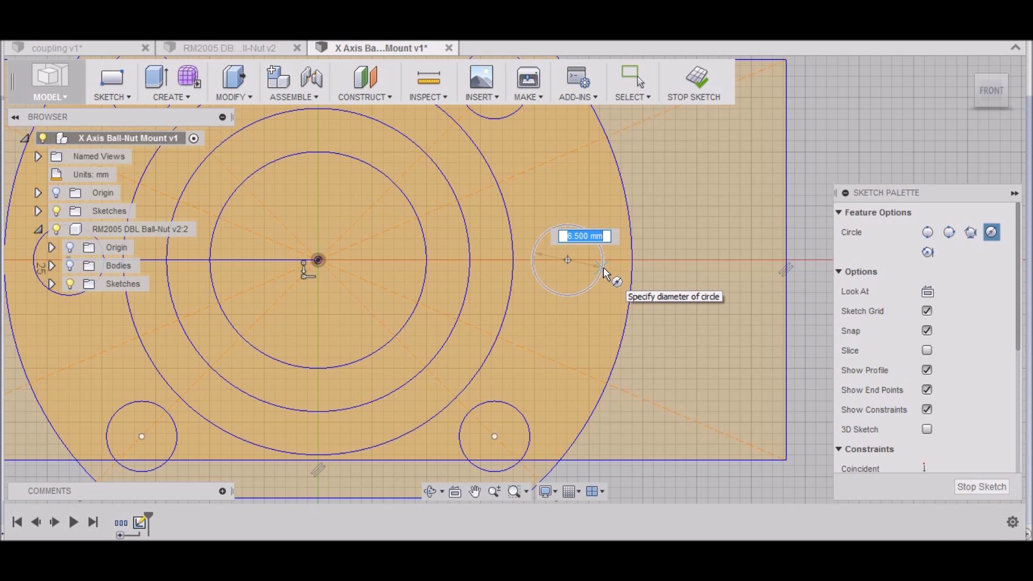
text(6)
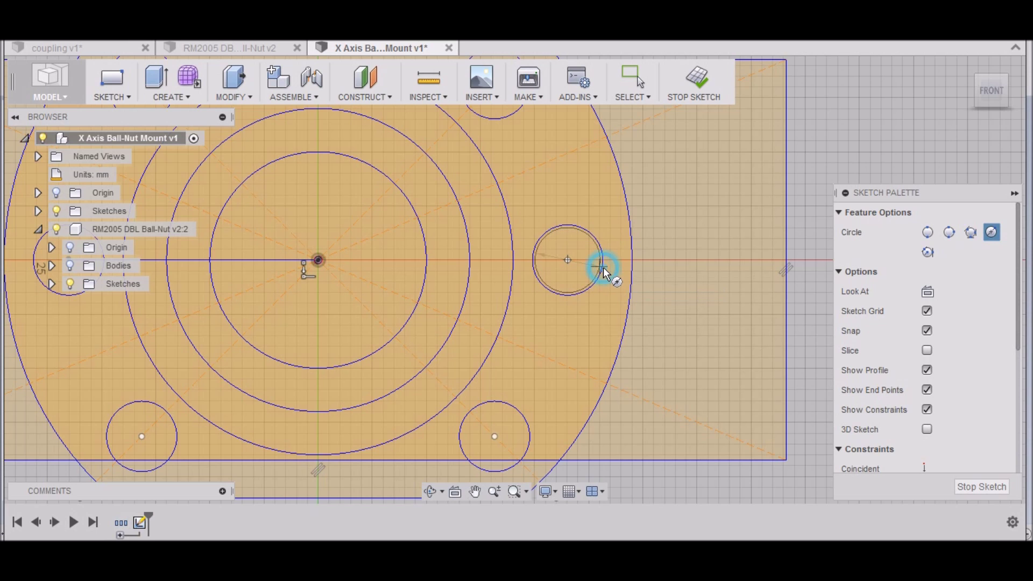
key(Return)
scroll(616, 266, down, 5)
scroll(403, 288, up, 4)
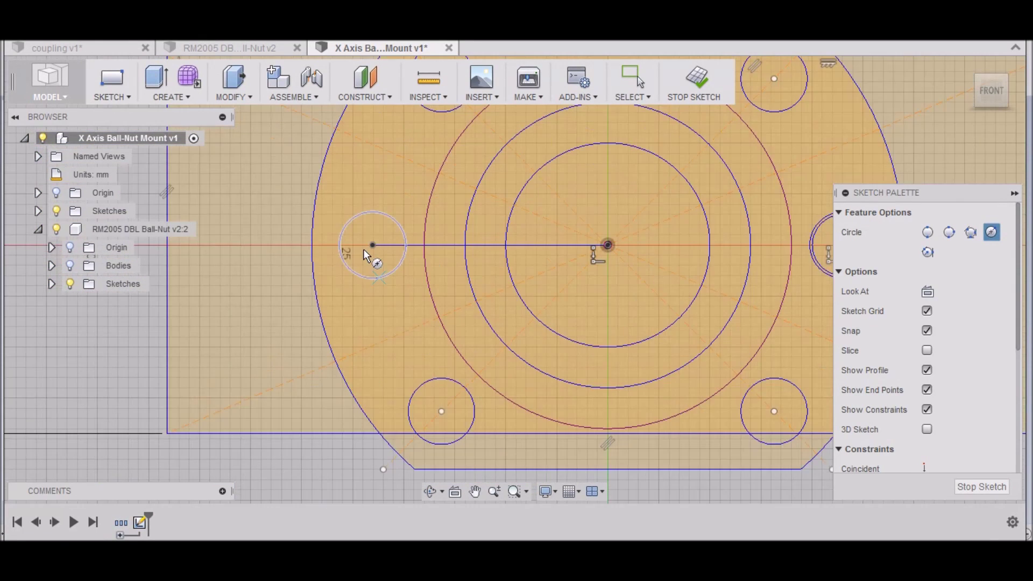
click(374, 244)
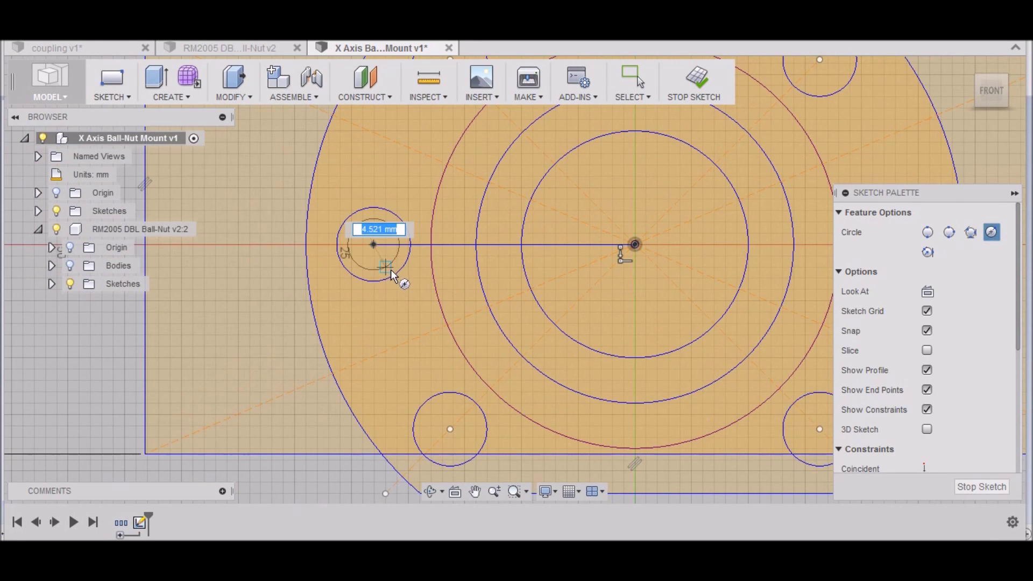
text(6)
key(Tab)
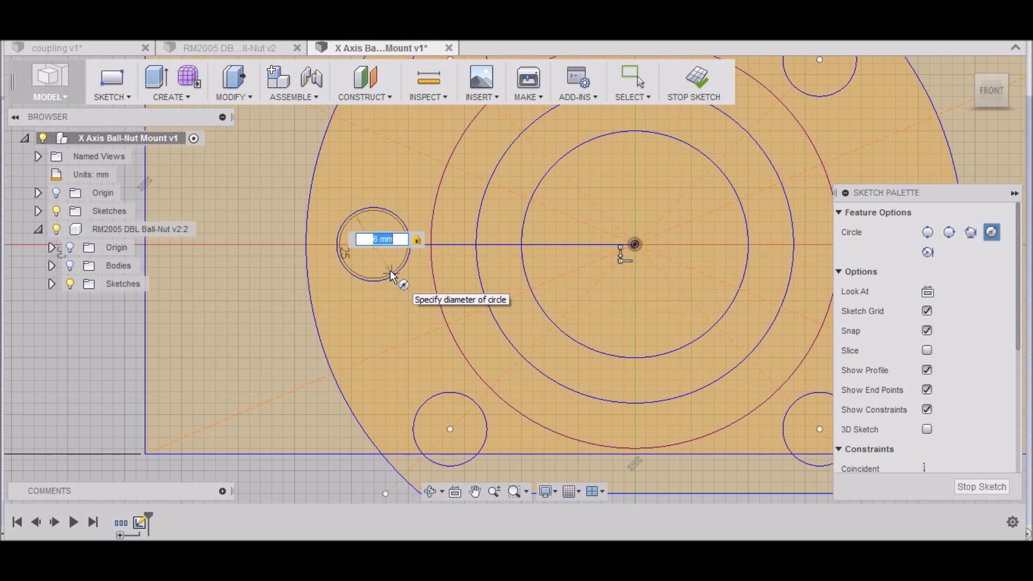
key(Return)
scroll(430, 298, down, 3)
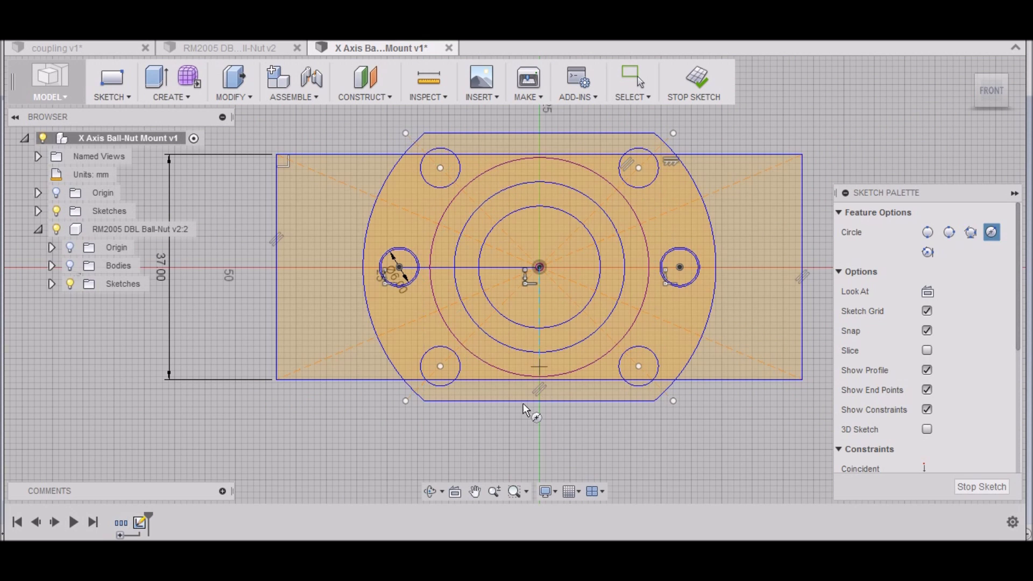
scroll(511, 417, down, 3)
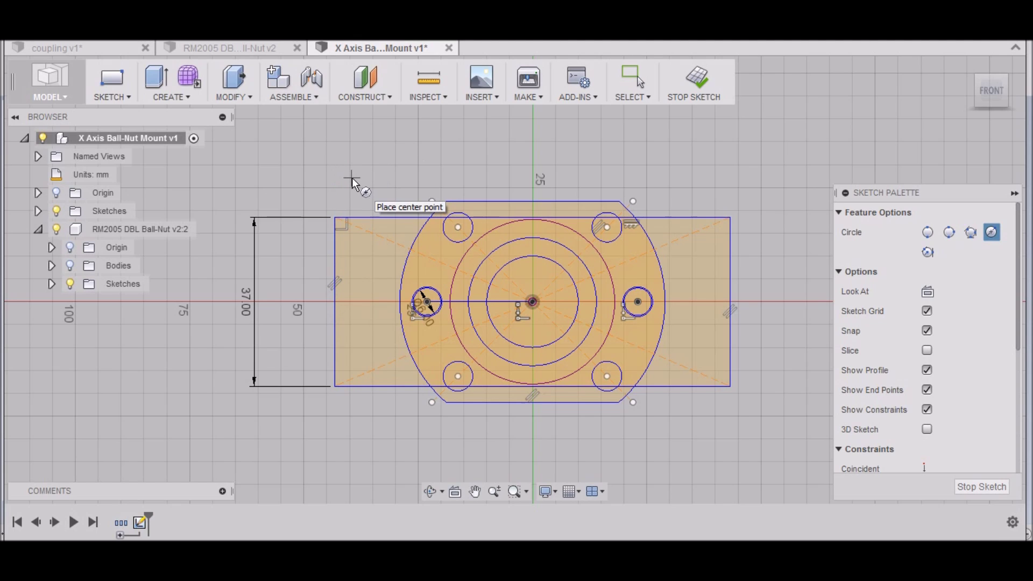
Draw a 34 mm vertical line from the bottom-left corner, then a horizontal line to the right edge
key(Escape)
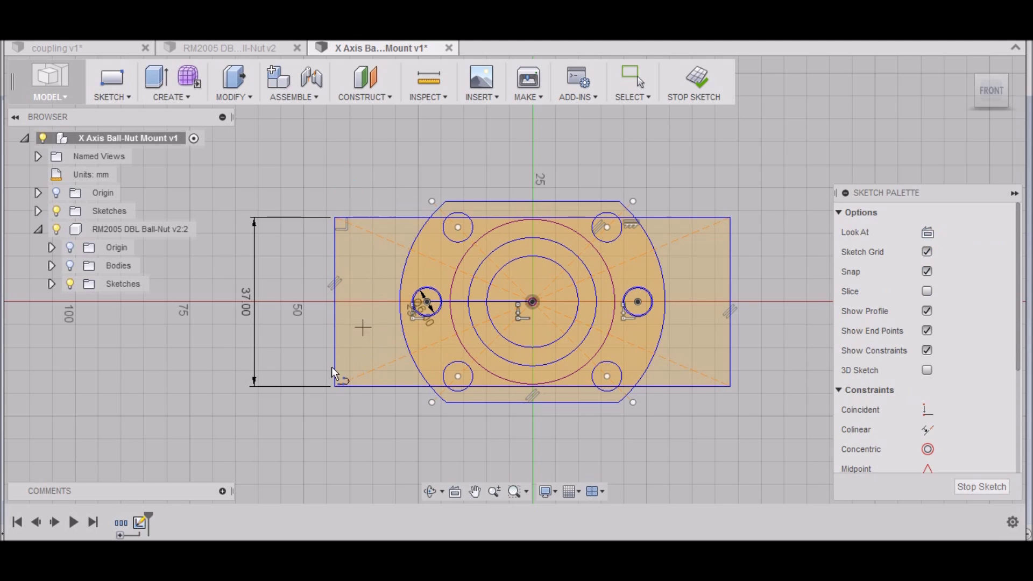
key(l)
click(335, 384)
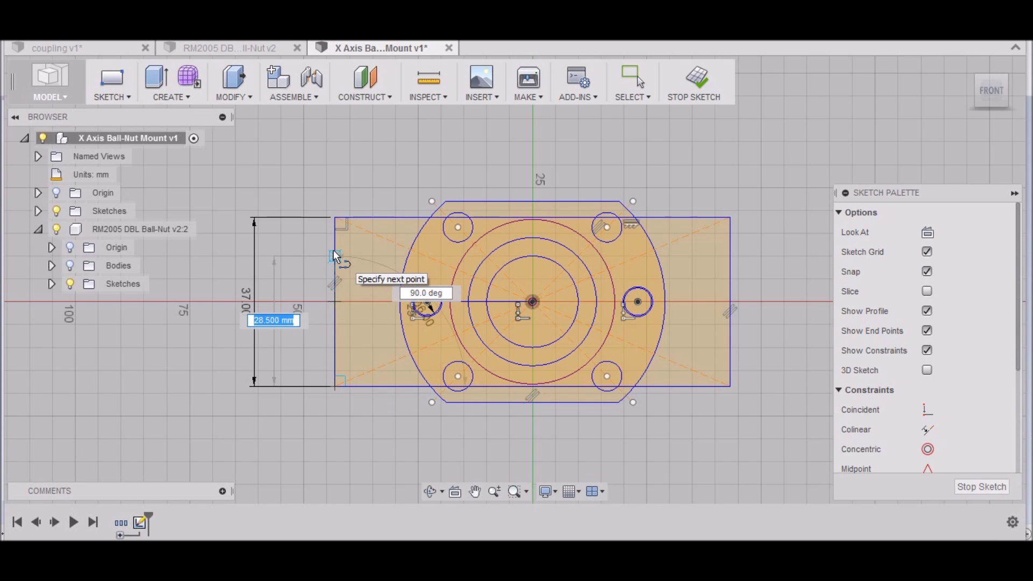
text(34)
key(Tab)
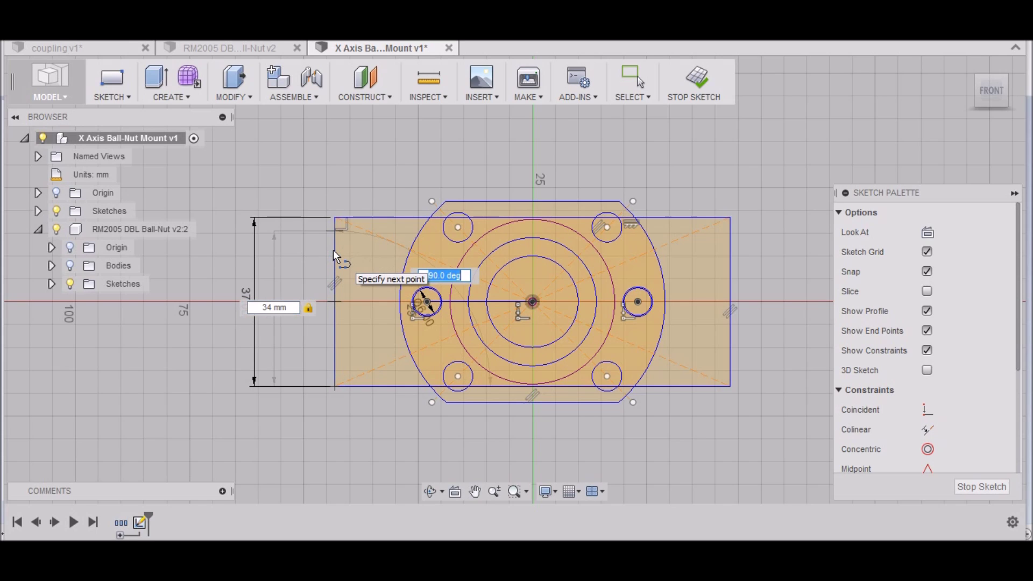
key(Return)
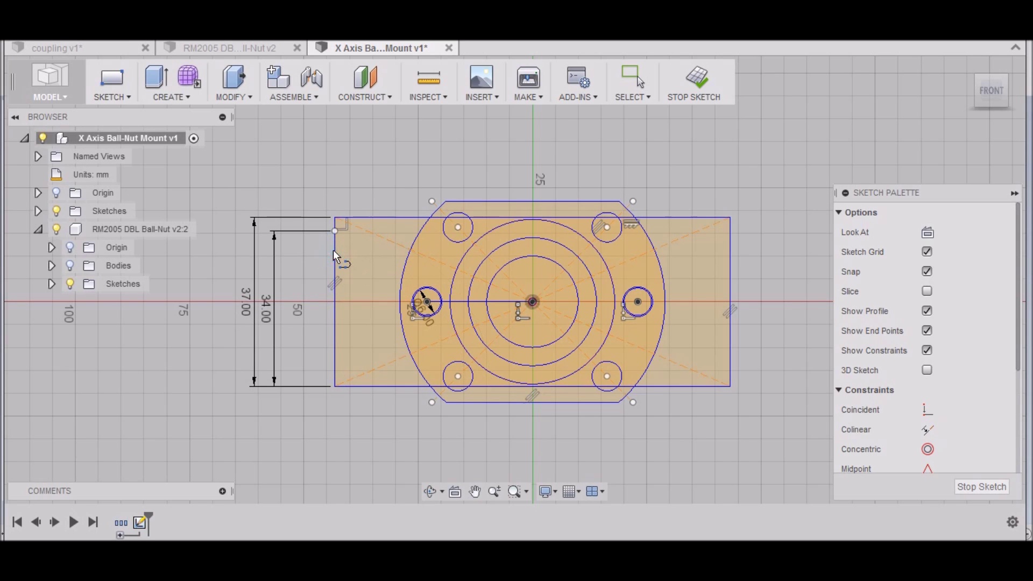
click(334, 232)
click(731, 232)
Trim the old top edge, corner stubs and diagonal segments above the 34 mm line
key(Escape)
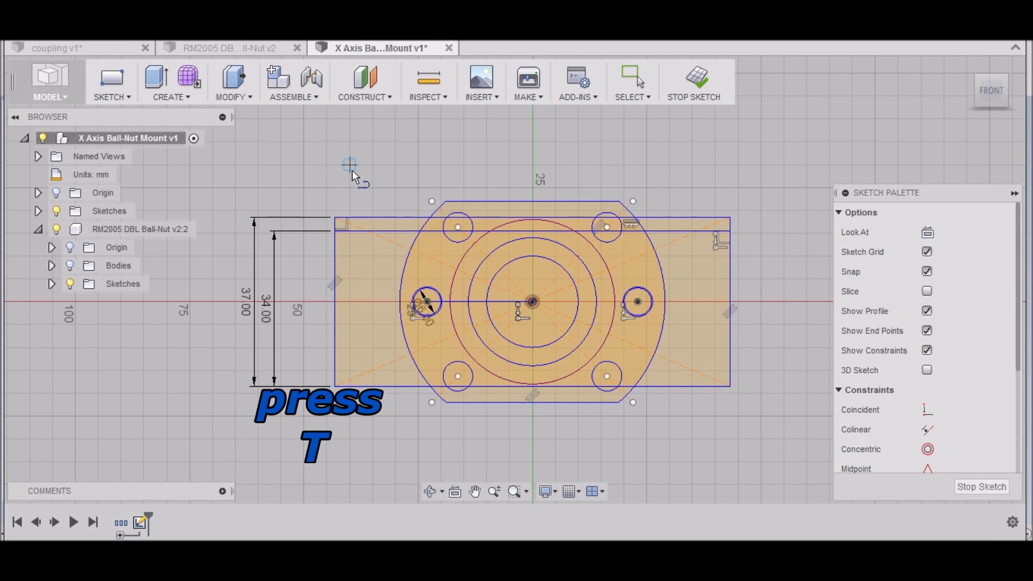
key(t)
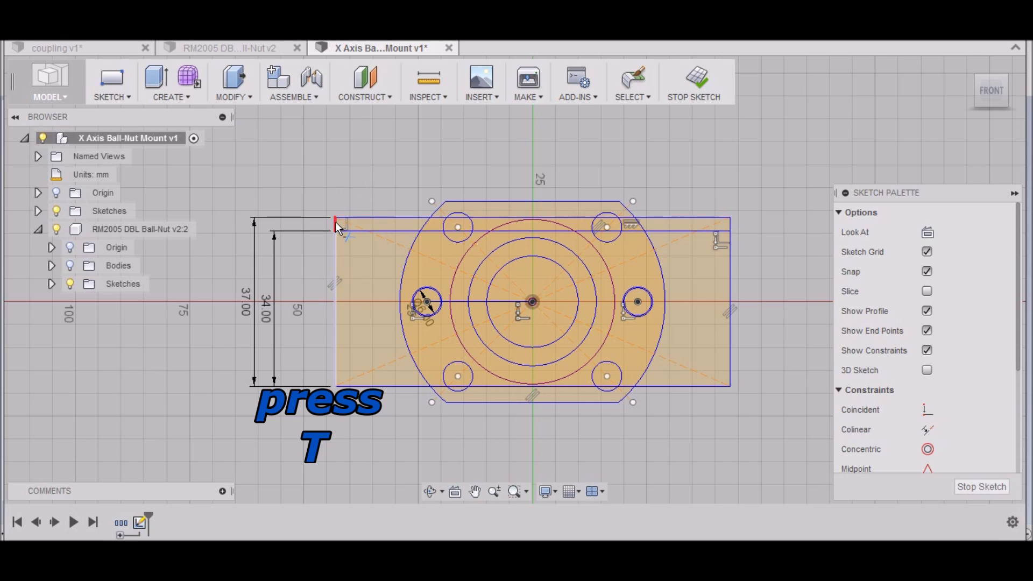
click(335, 222)
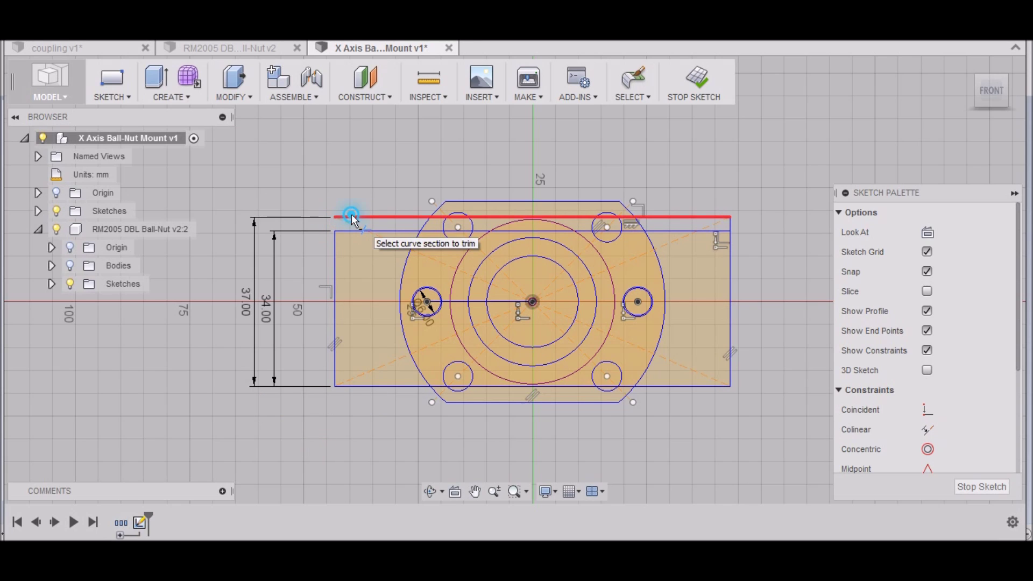
click(350, 215)
click(348, 221)
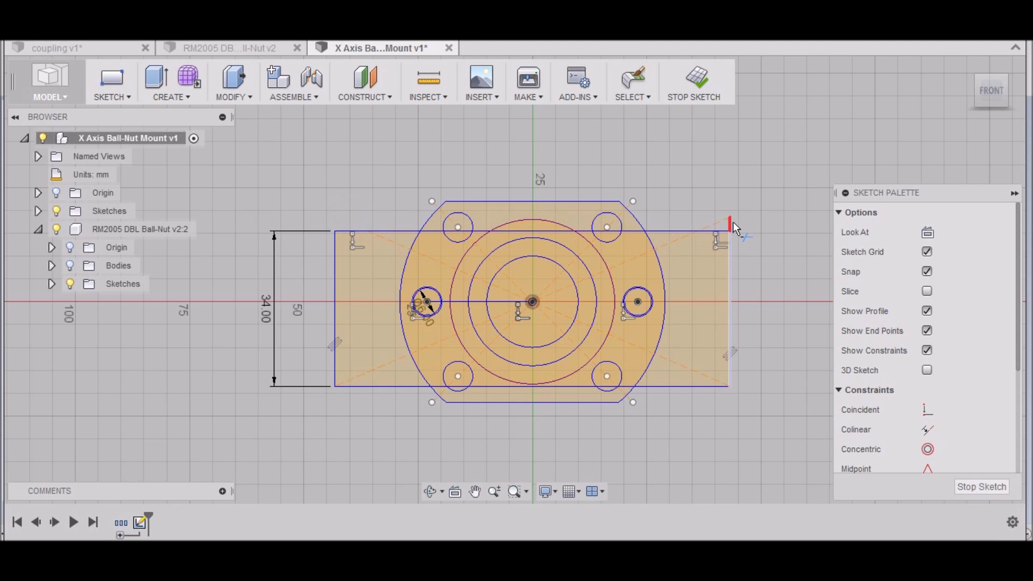
click(731, 222)
click(721, 224)
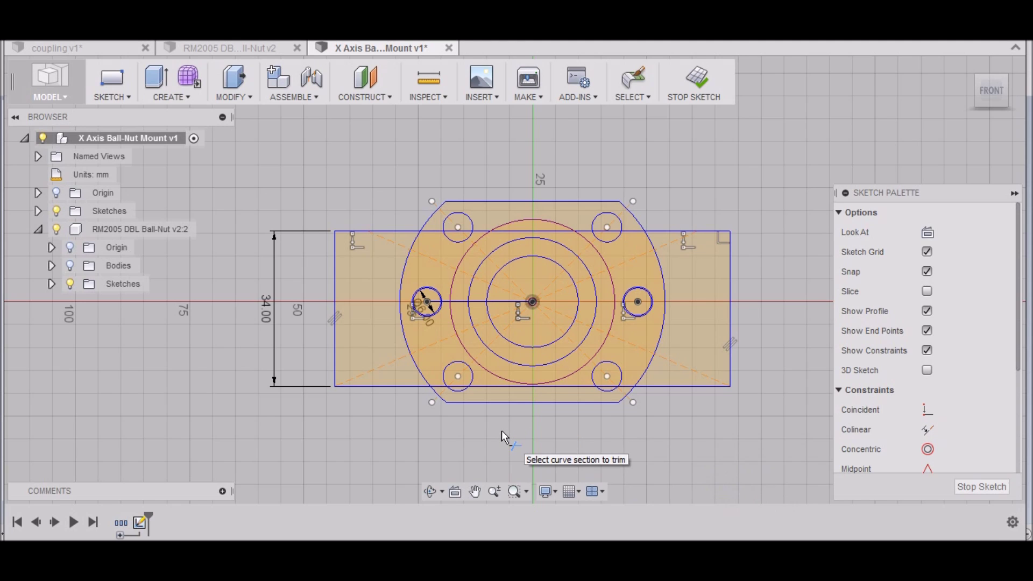
scroll(501, 432, down, 2)
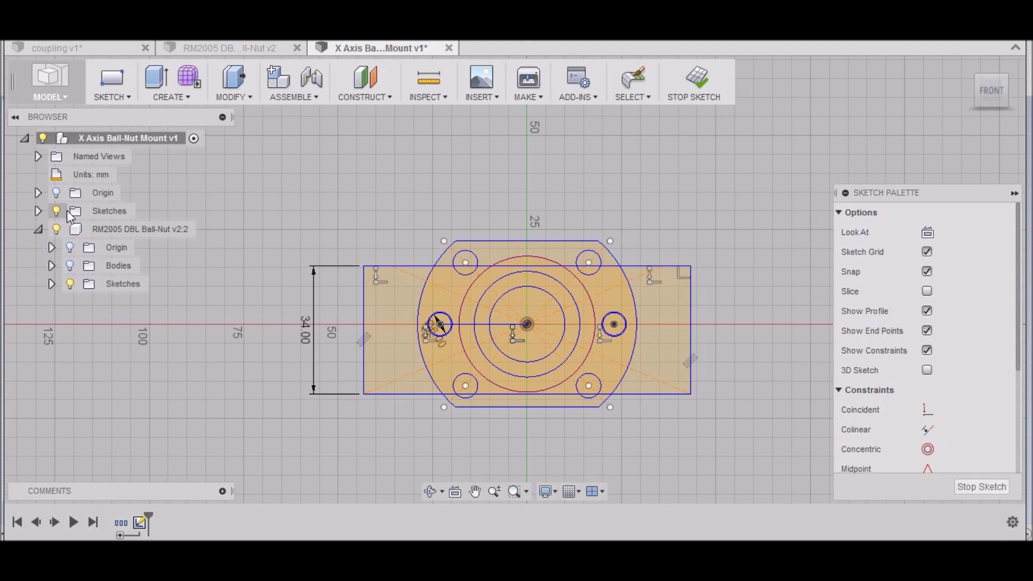
Hide the ball-nut component's reference Sketch1, keeping the mount sketch visible
click(38, 211)
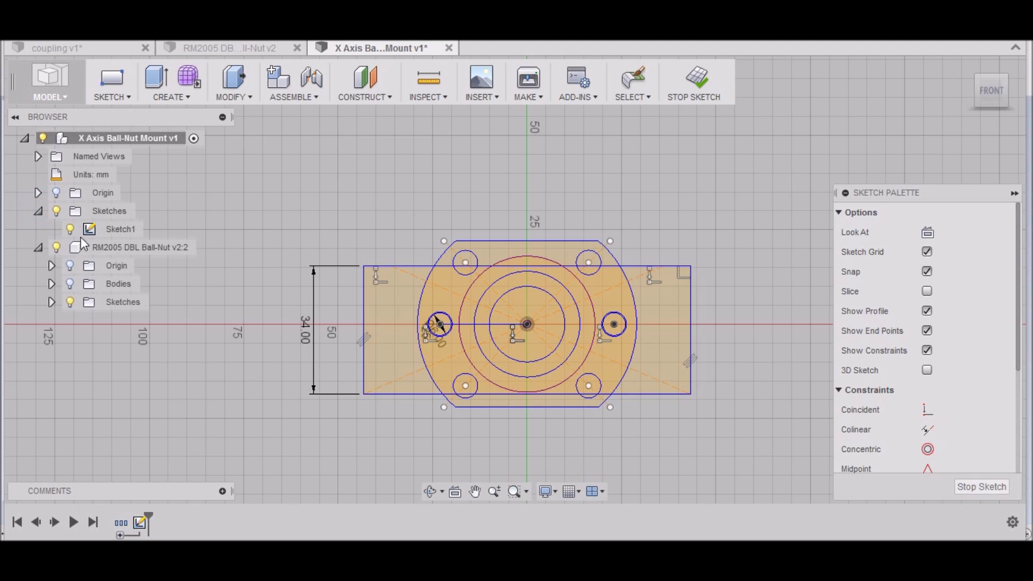
click(69, 228)
click(69, 228)
click(51, 301)
click(83, 321)
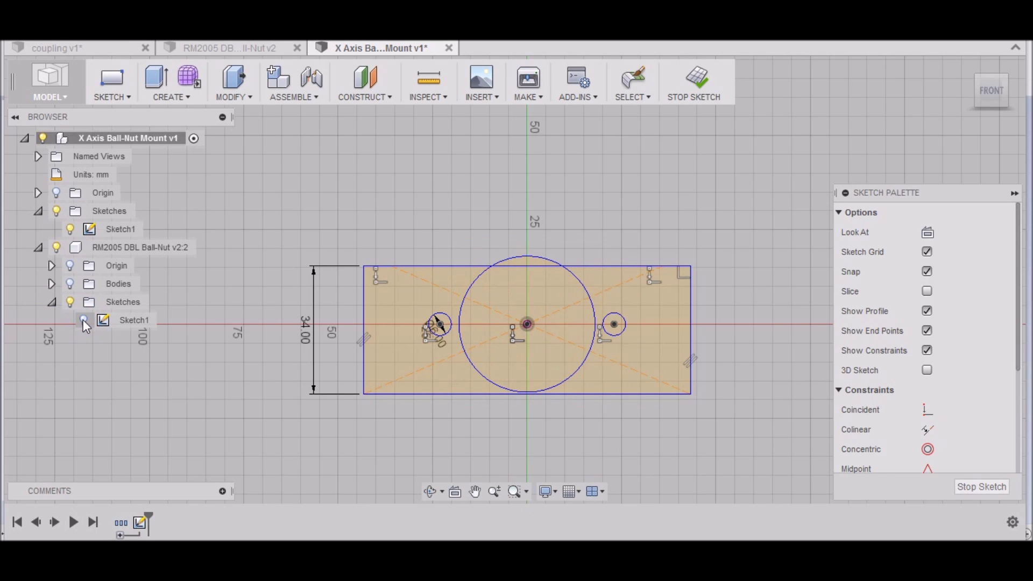
Trim the centre circle's arc above the block's top edge
click(522, 255)
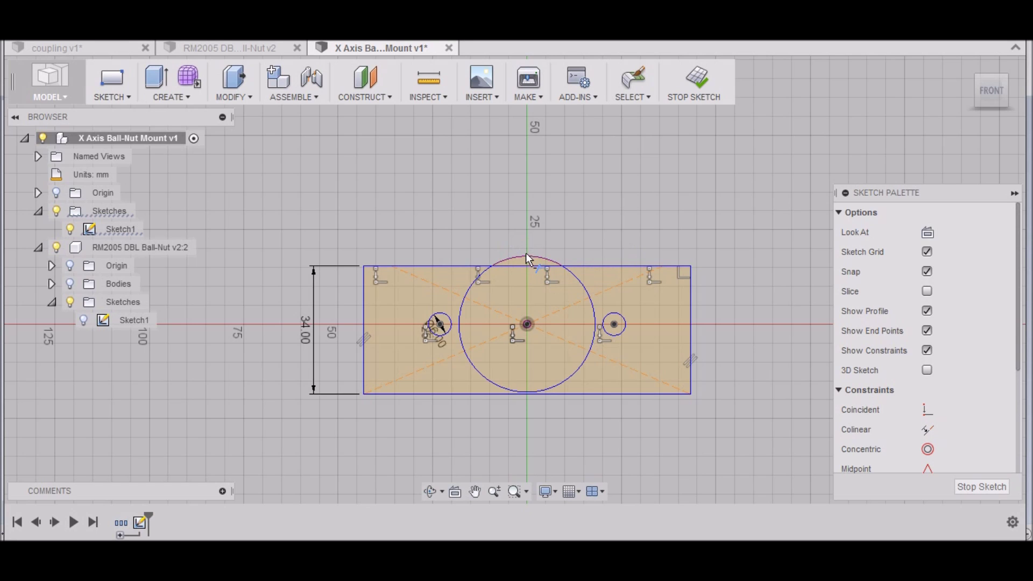
scroll(573, 251, up, 3)
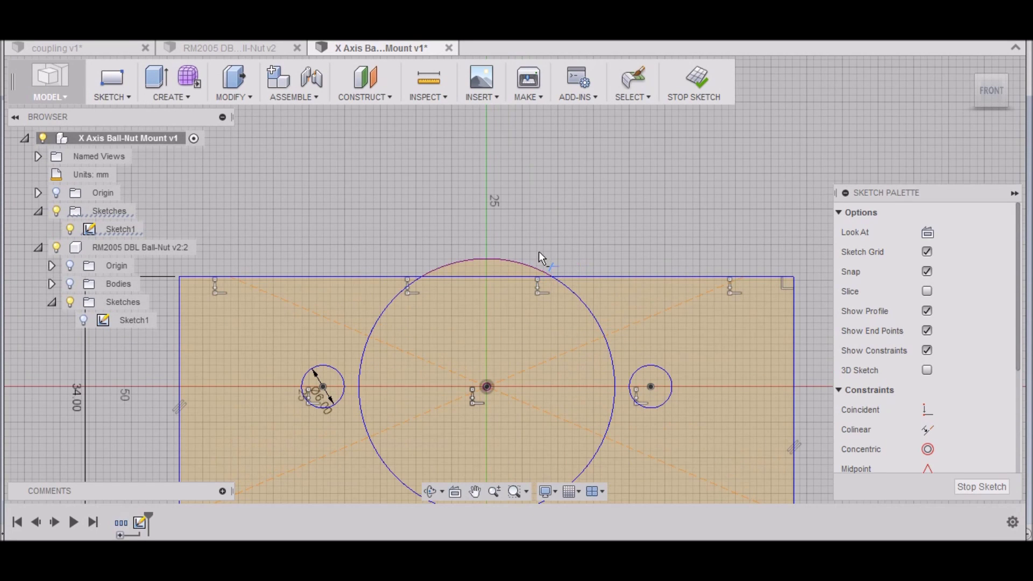
scroll(695, 198, down, 4)
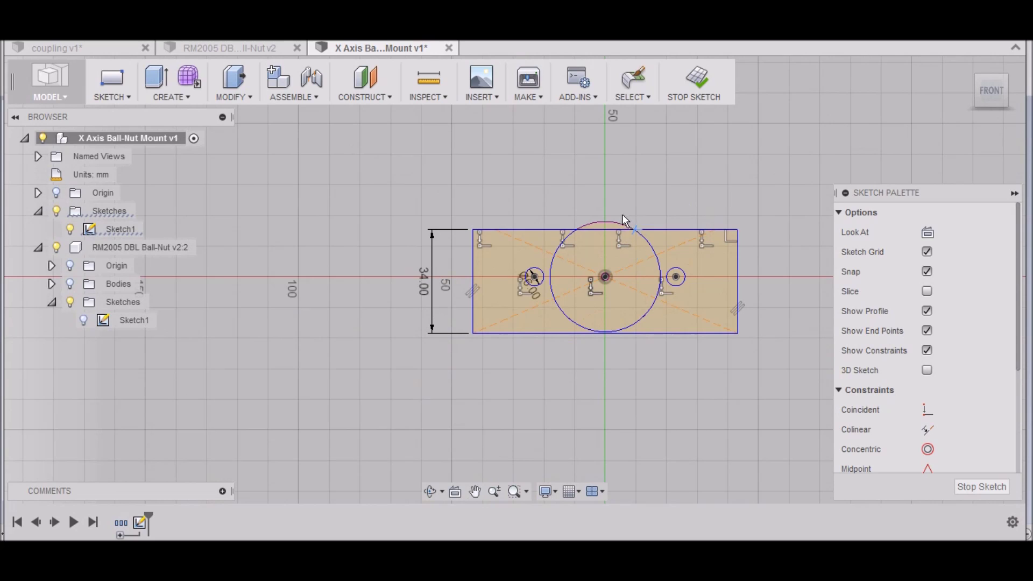
click(601, 227)
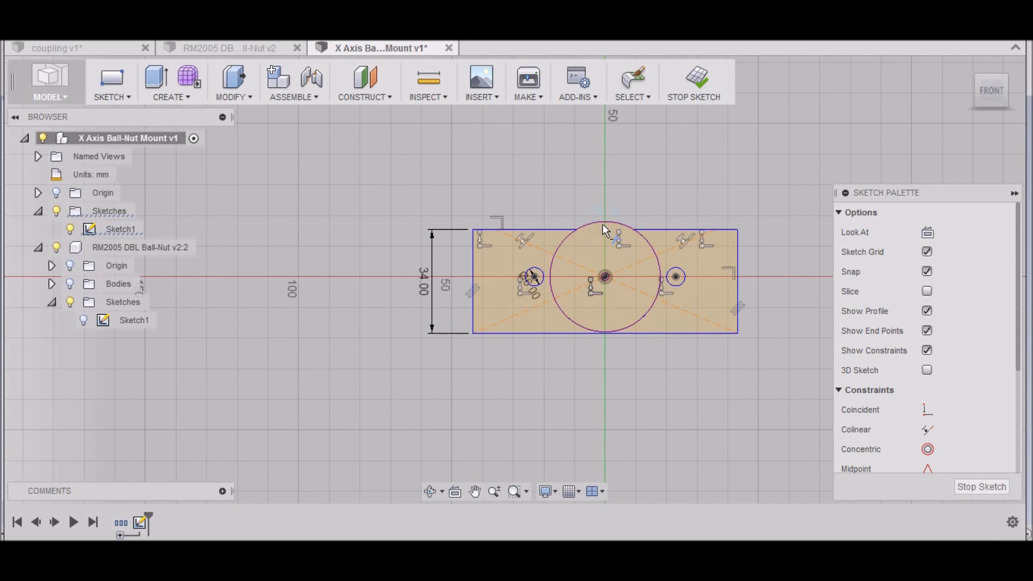
click(560, 201)
mouse_move(994, 77)
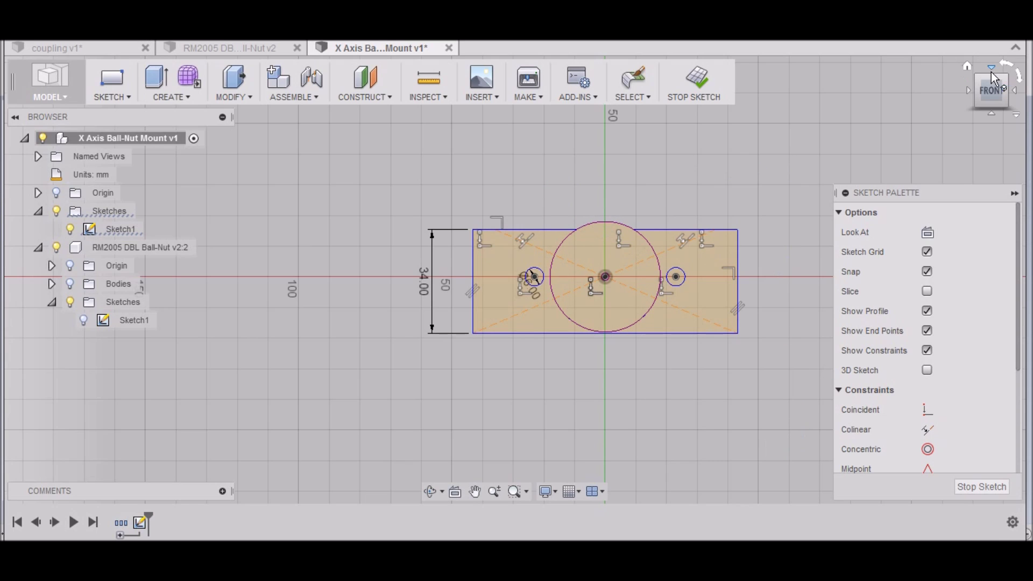
Finish the sketch and extrude the block profile 32 mm as a new body, hiding Sketch1
click(980, 485)
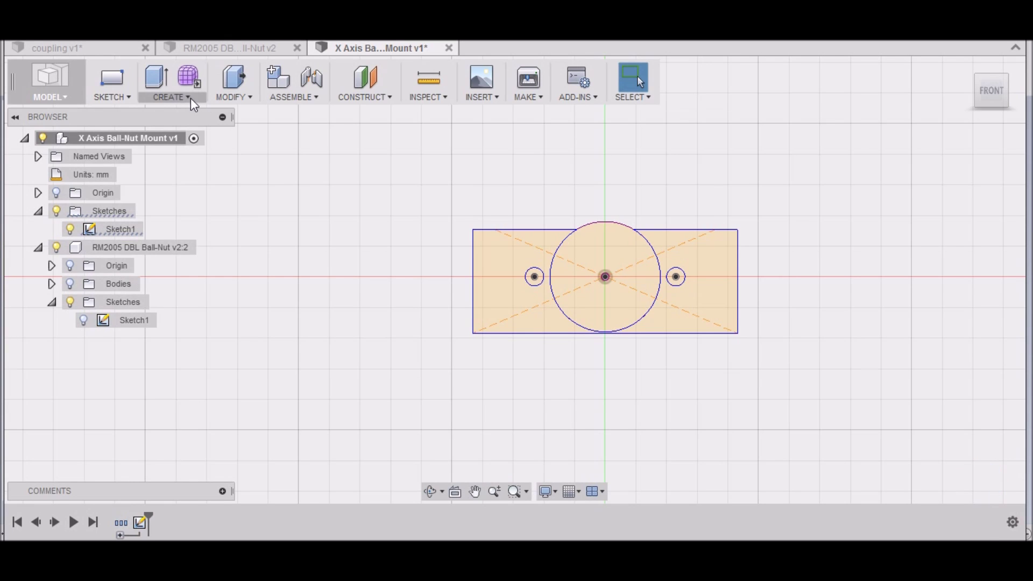
click(245, 92)
click(248, 97)
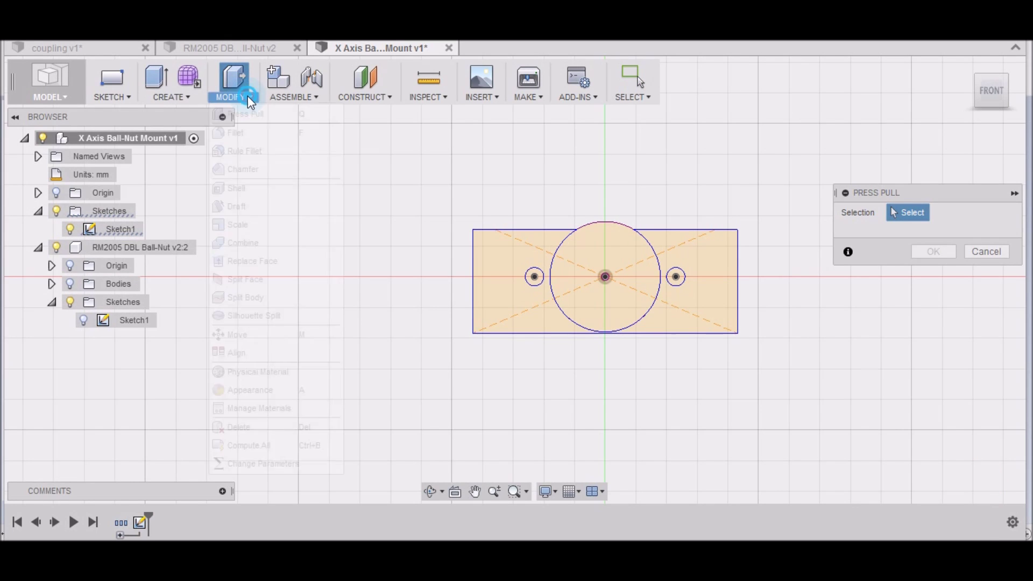
click(725, 256)
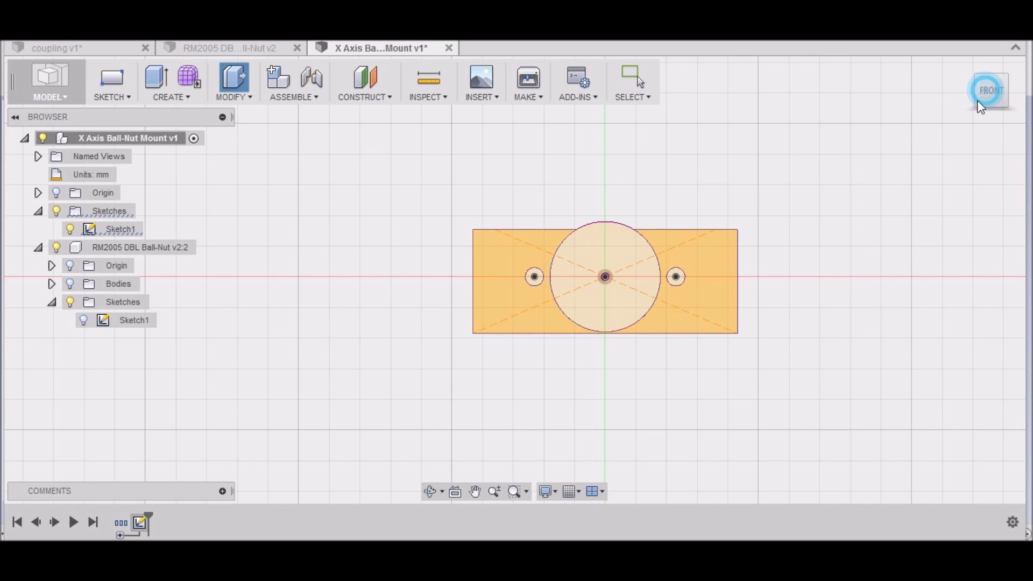
key(e)
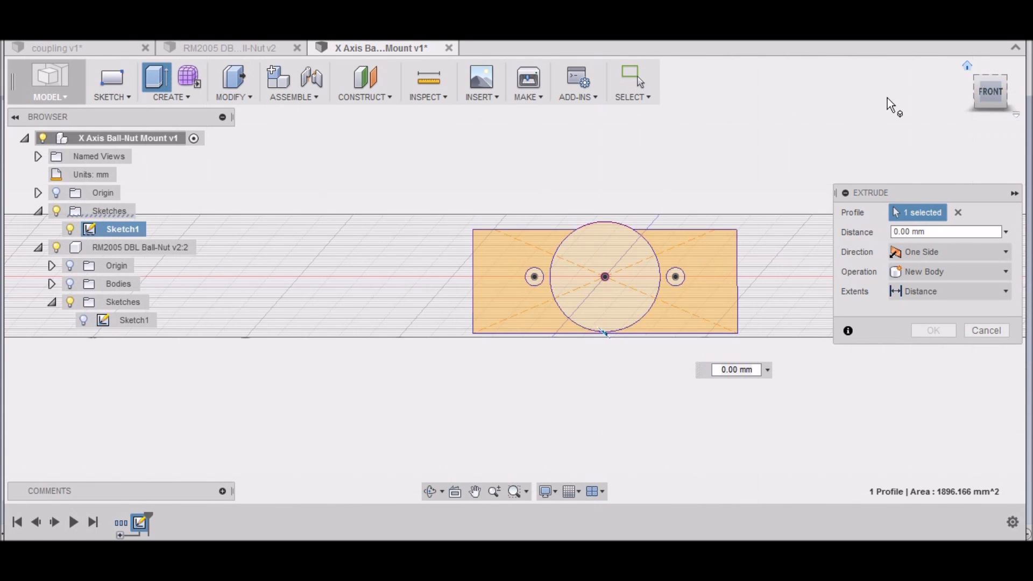
click(986, 91)
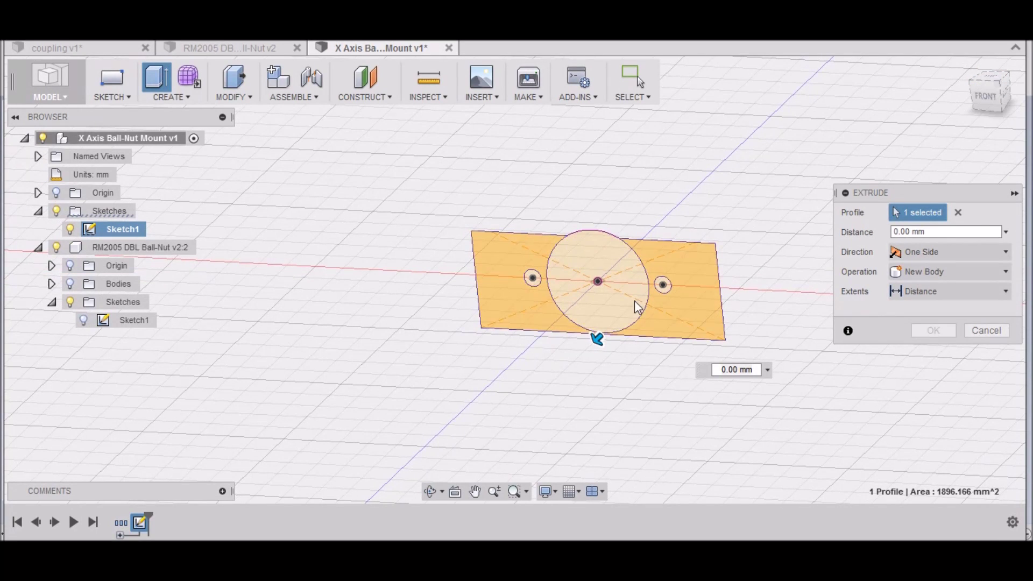
drag(600, 340, 585, 415)
text(32)
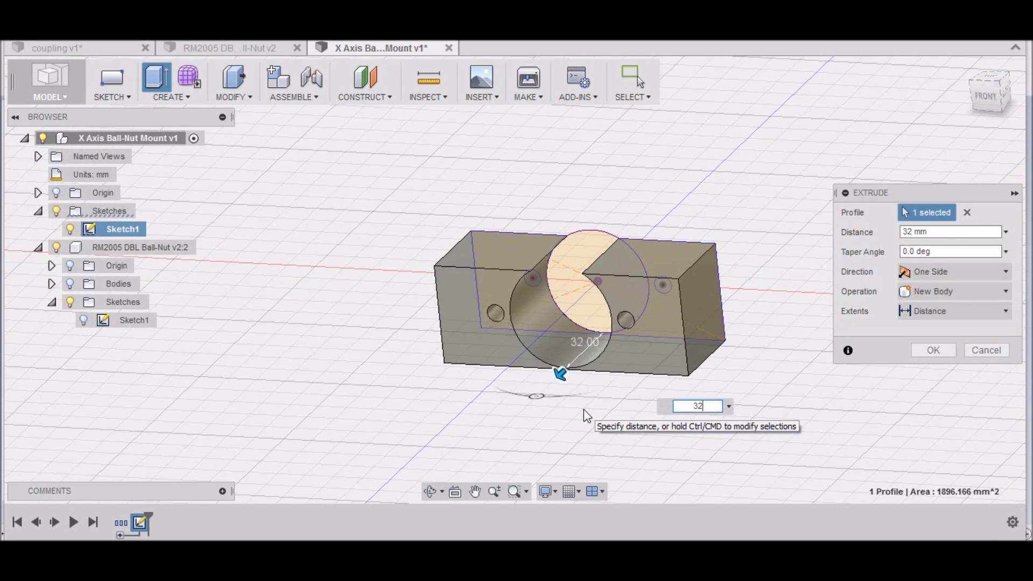
key(Return)
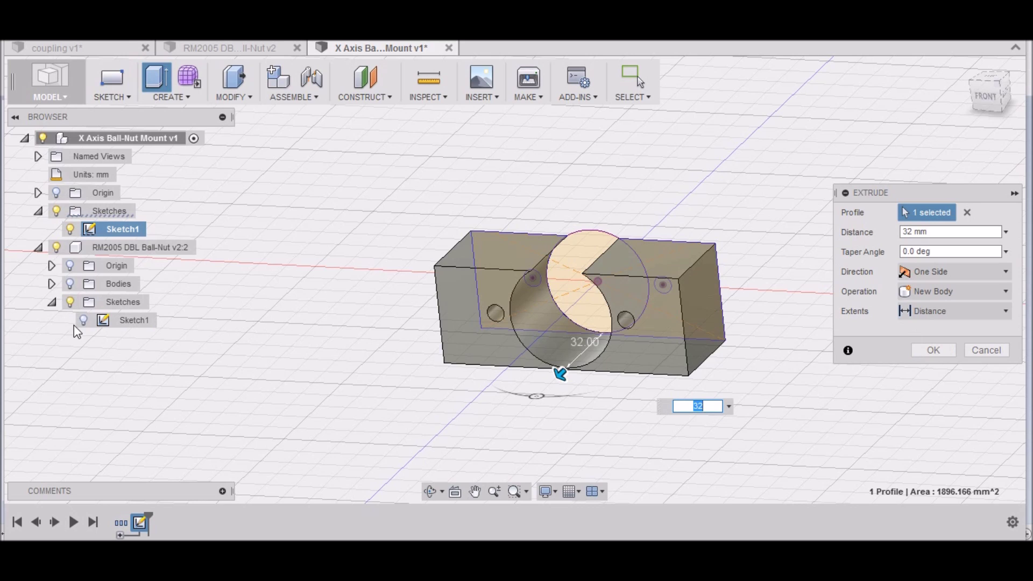
click(69, 230)
click(930, 355)
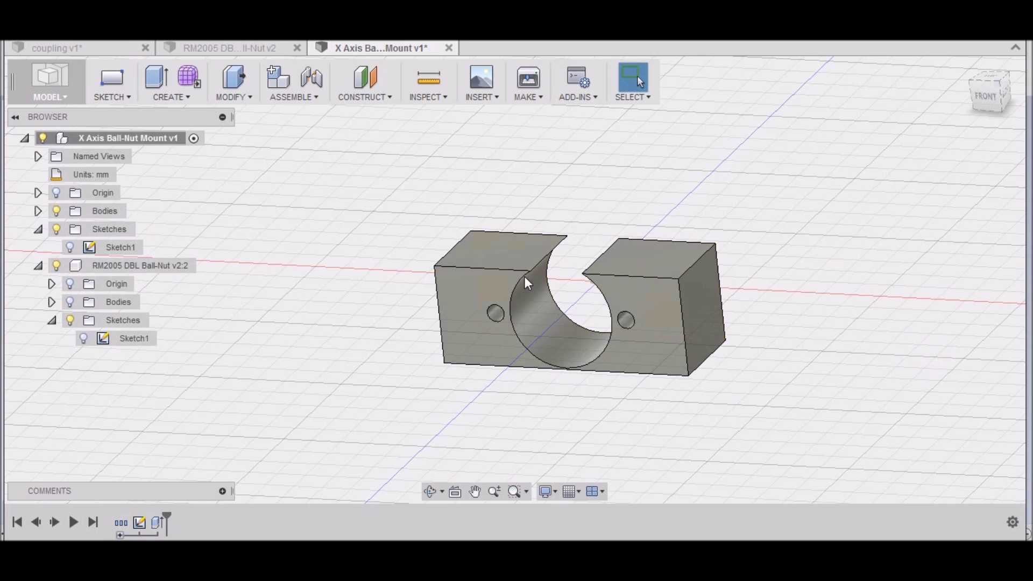
Chamfer the right and left outer top edges of the block with 12 mm equal-distance chamfers
click(239, 99)
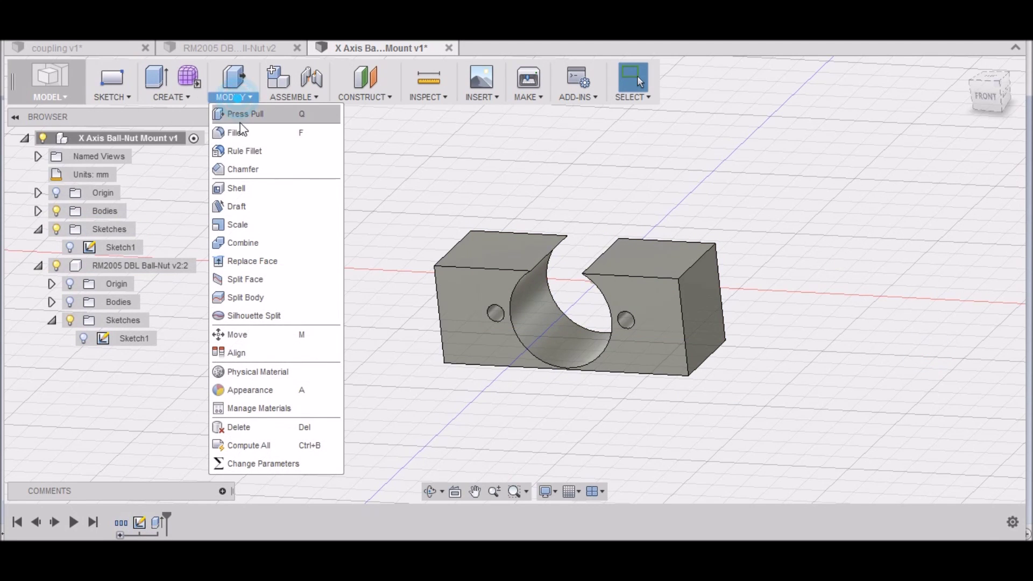
click(244, 168)
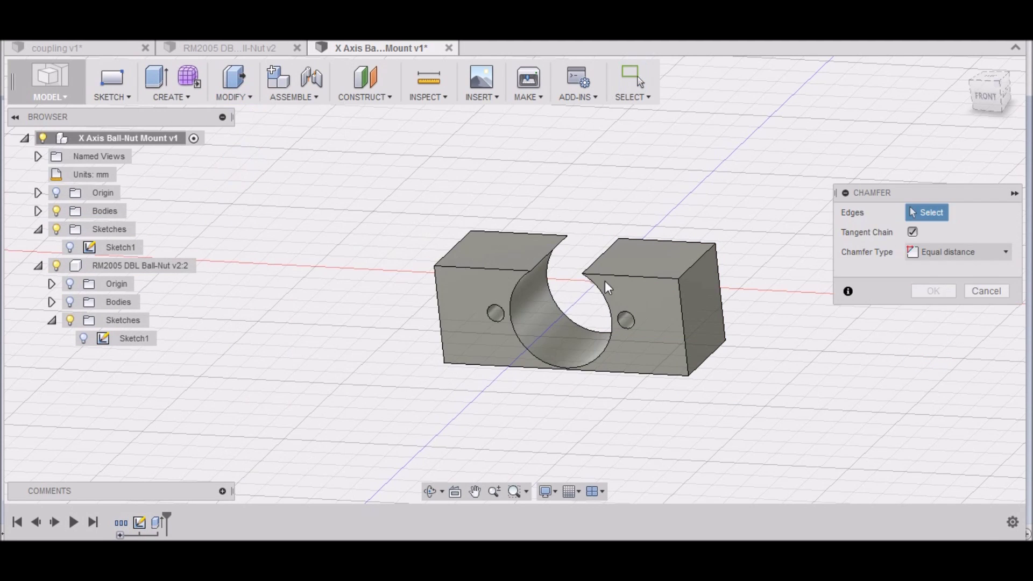
click(690, 273)
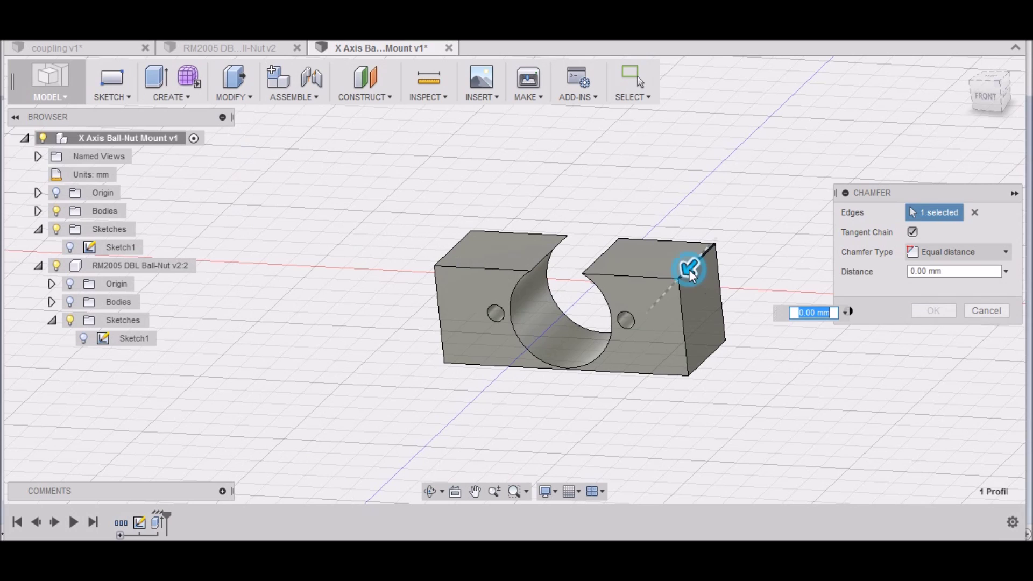
click(446, 253)
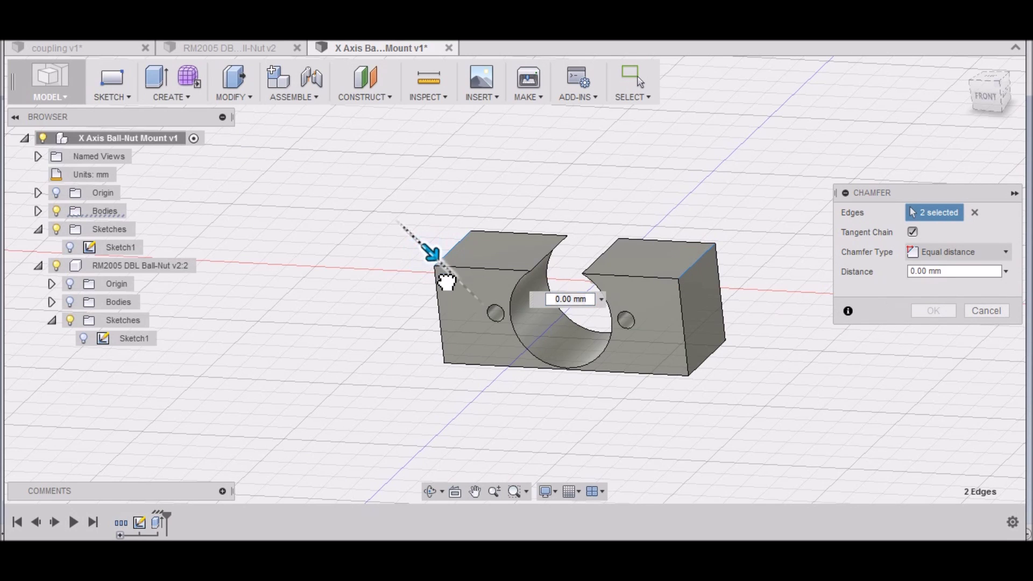
mouse_move(454, 291)
mouse_down()
mouse_move(462, 290)
mouse_move(453, 282)
mouse_up()
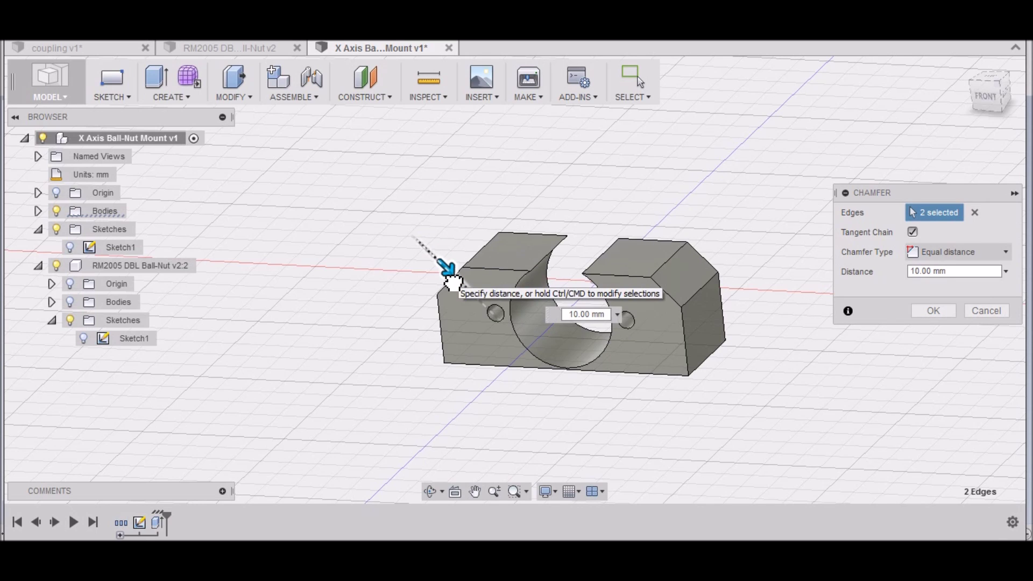
text(12)
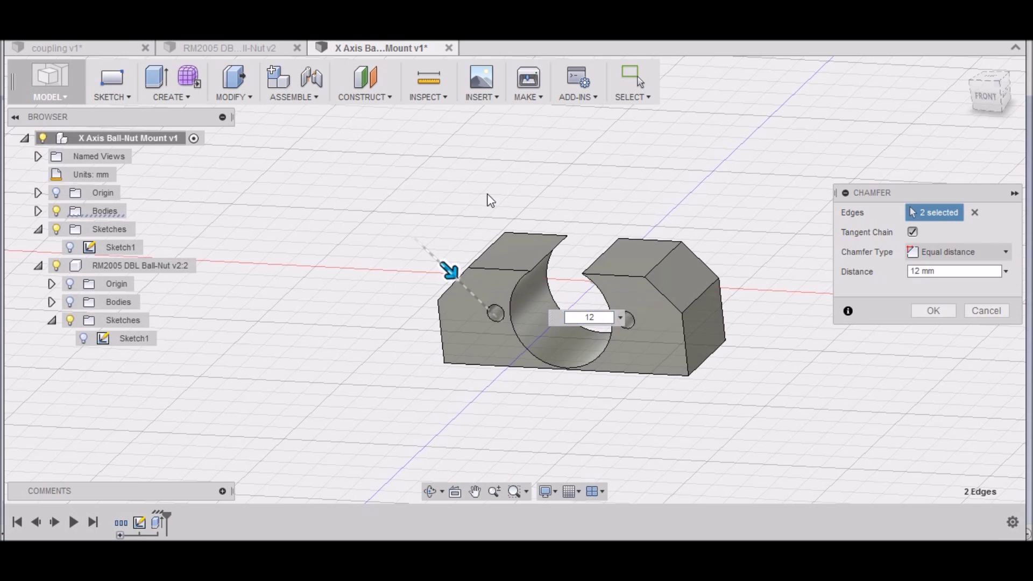
click(933, 311)
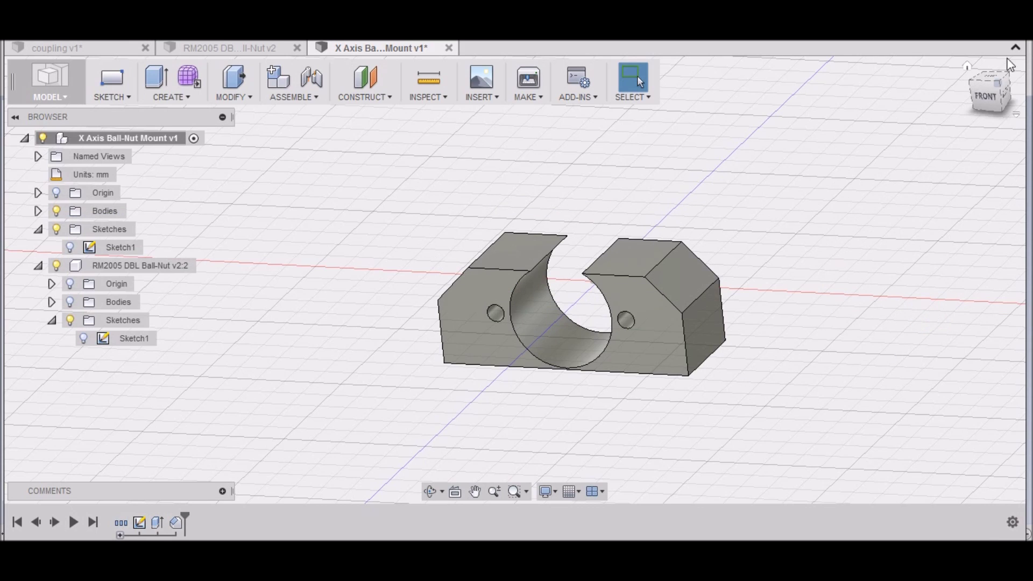
Orbit to the ViewCube Top view and zoom in on the mount block
mouse_move(993, 89)
shift+middle_down()
mouse_move(1022, 76)
mouse_move(1017, 129)
mouse_move(814, 231)
shift+middle_up()
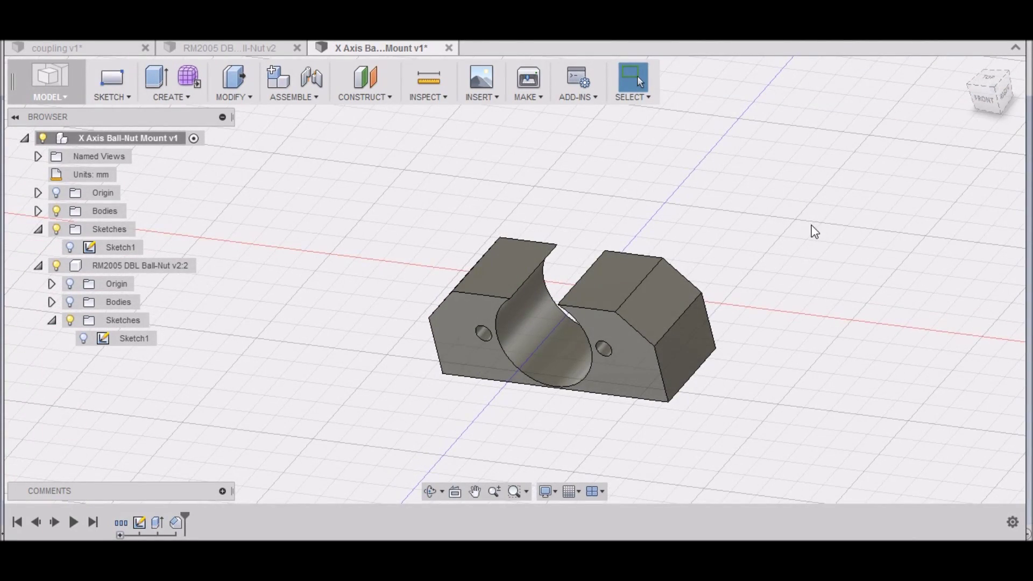
click(988, 80)
scroll(429, 237, down, 3)
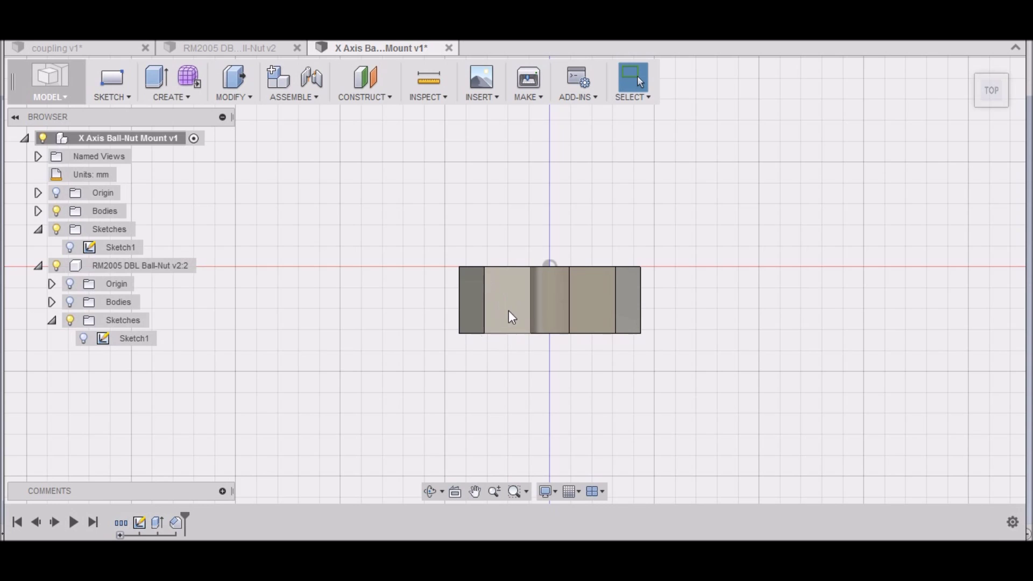
scroll(563, 318, up, 1)
scroll(561, 312, up, 5)
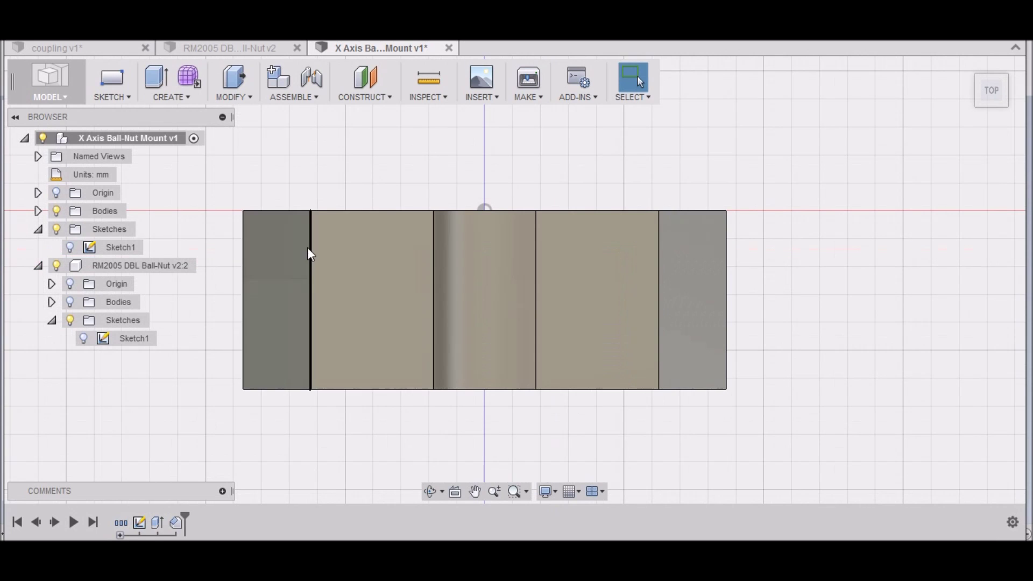
Create a new sketch, Sketch3, on the mount block's top face
click(120, 100)
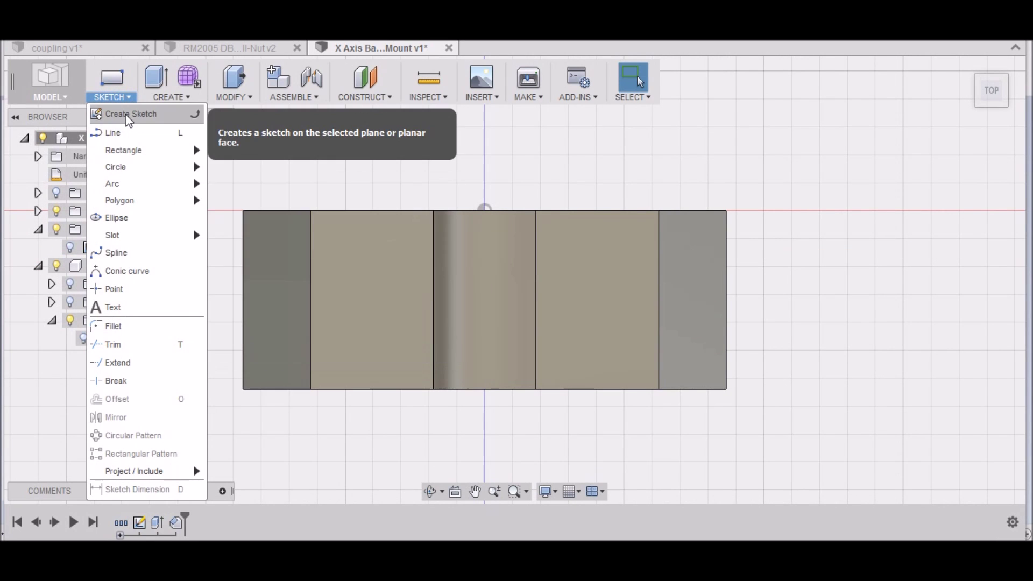
click(129, 114)
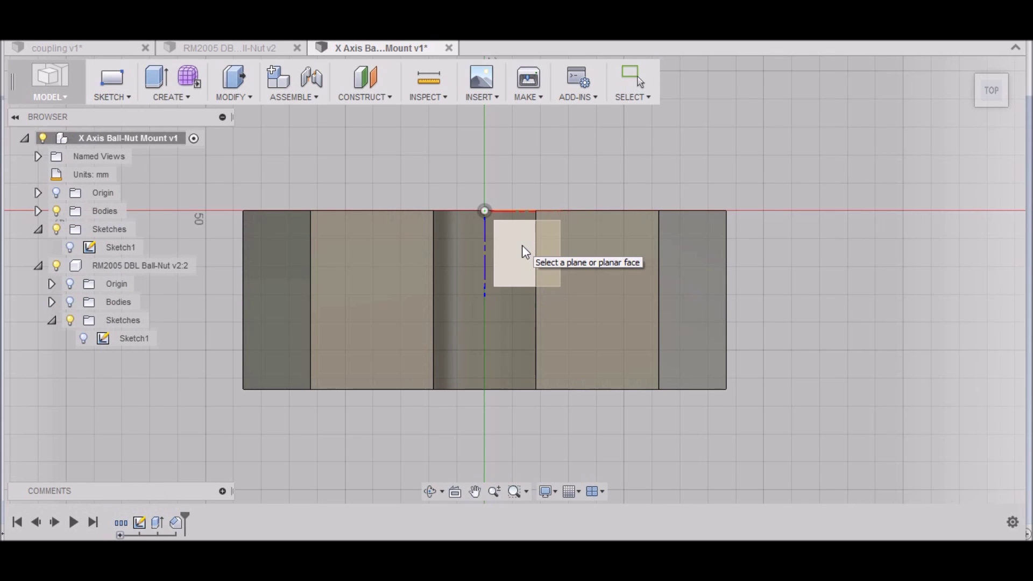
click(523, 250)
mouse_move(983, 99)
mouse_down()
mouse_move(990, 73)
mouse_move(969, 86)
mouse_up()
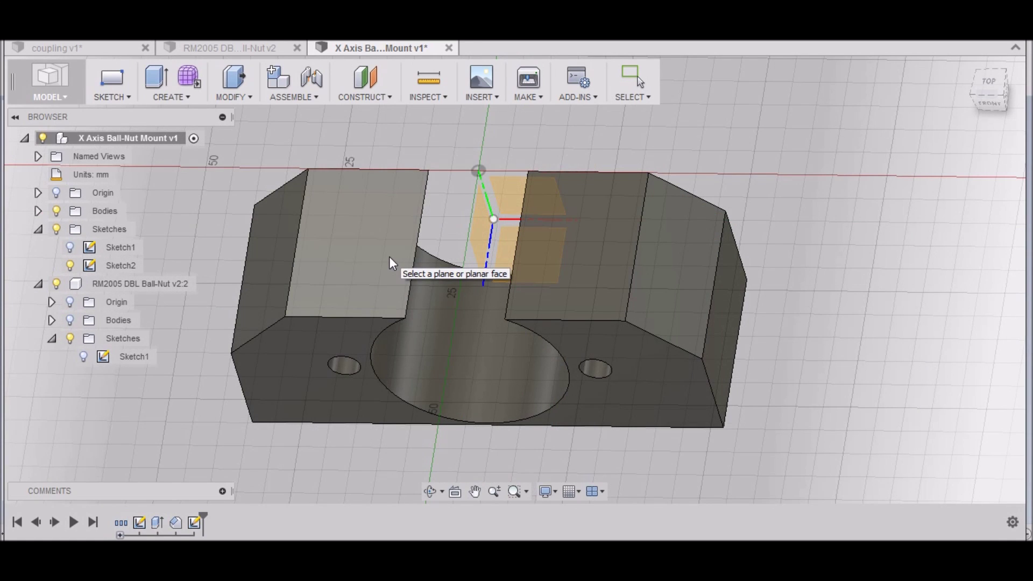
click(389, 256)
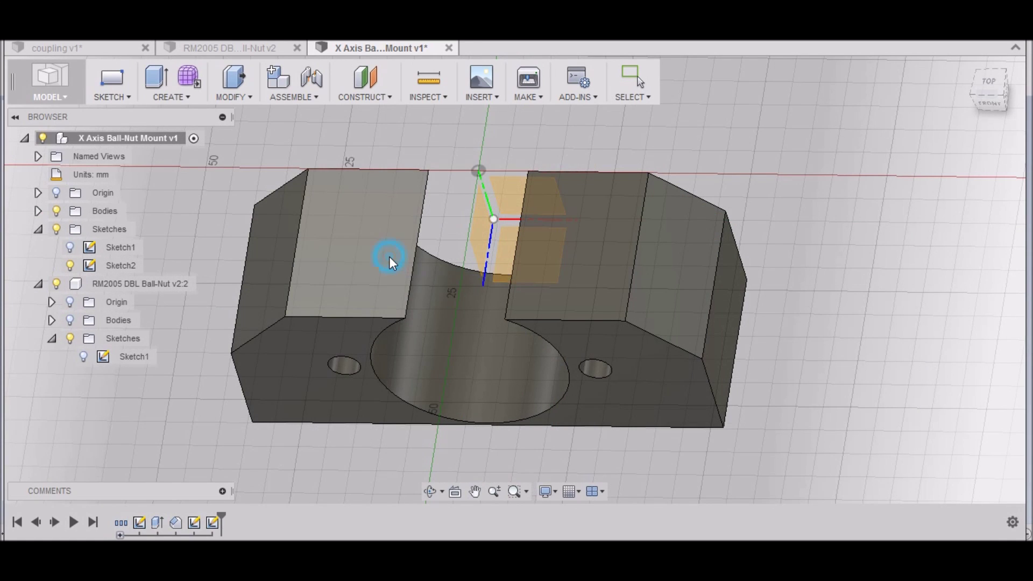
click(714, 254)
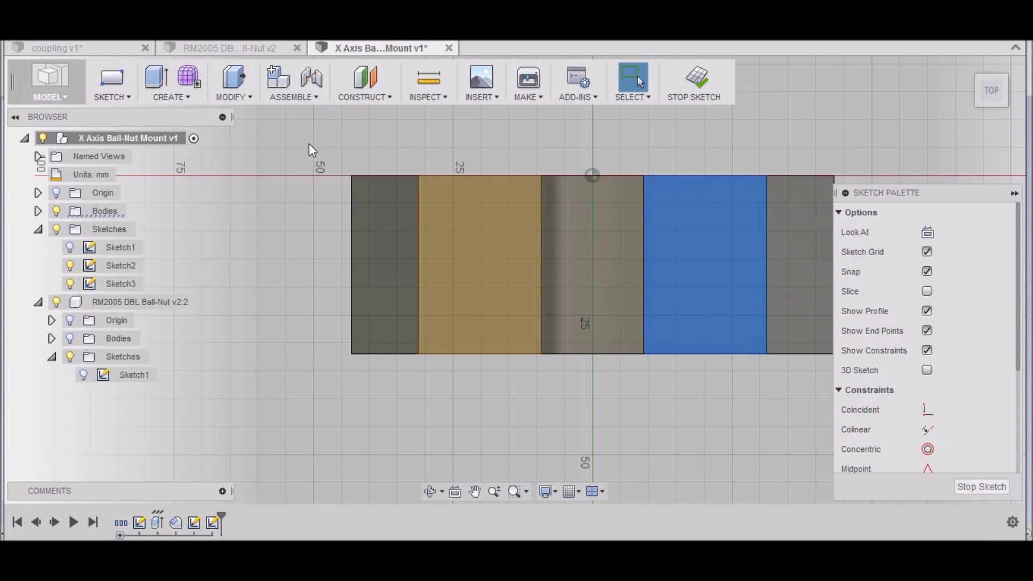
click(130, 97)
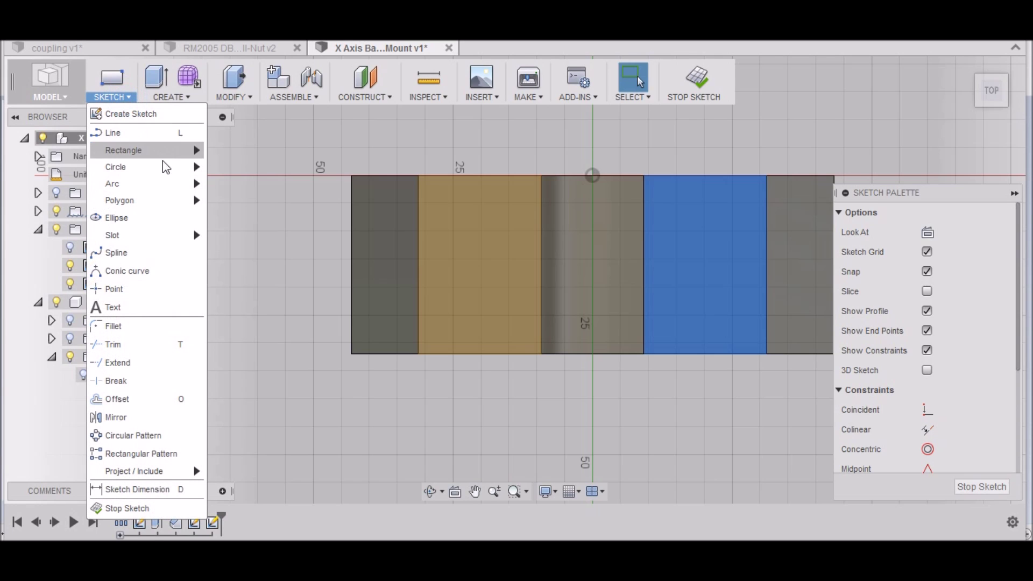
mouse_move(172, 154)
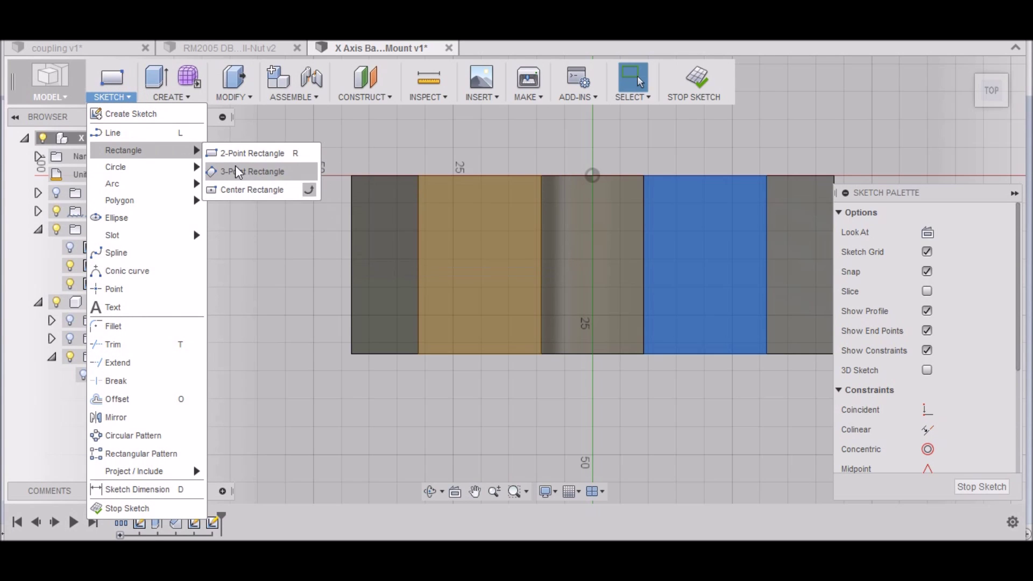
Draw a 2-point rectangle over the flat top area between the two chamfers
click(225, 155)
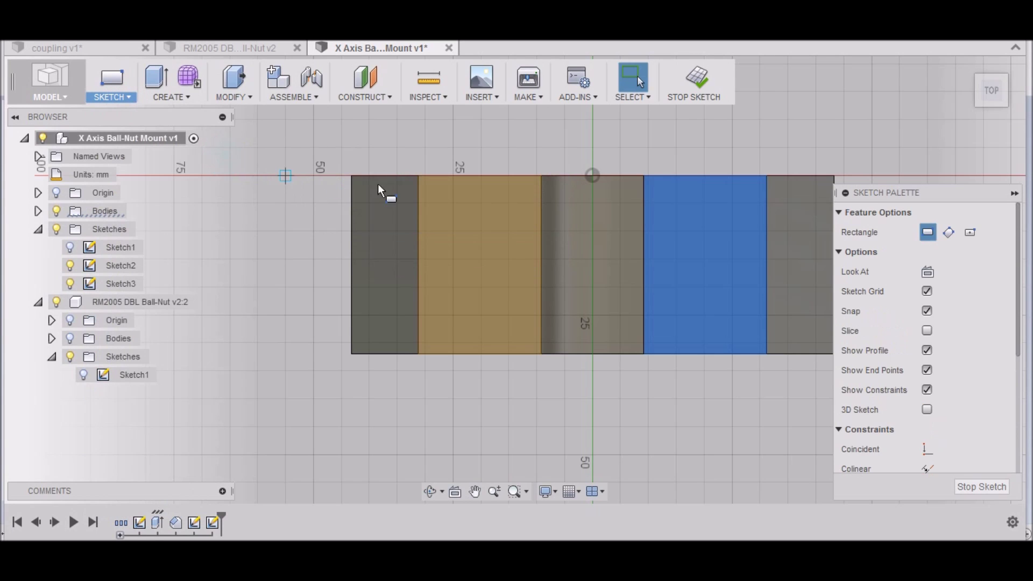
click(421, 175)
scroll(430, 233, down, 4)
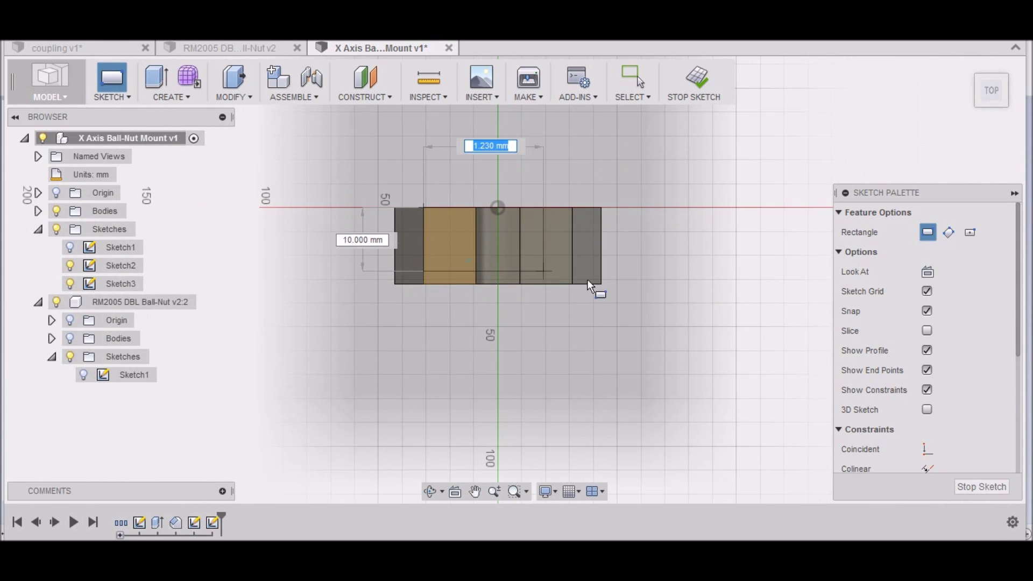
scroll(576, 291, up, 3)
scroll(575, 291, up, 2)
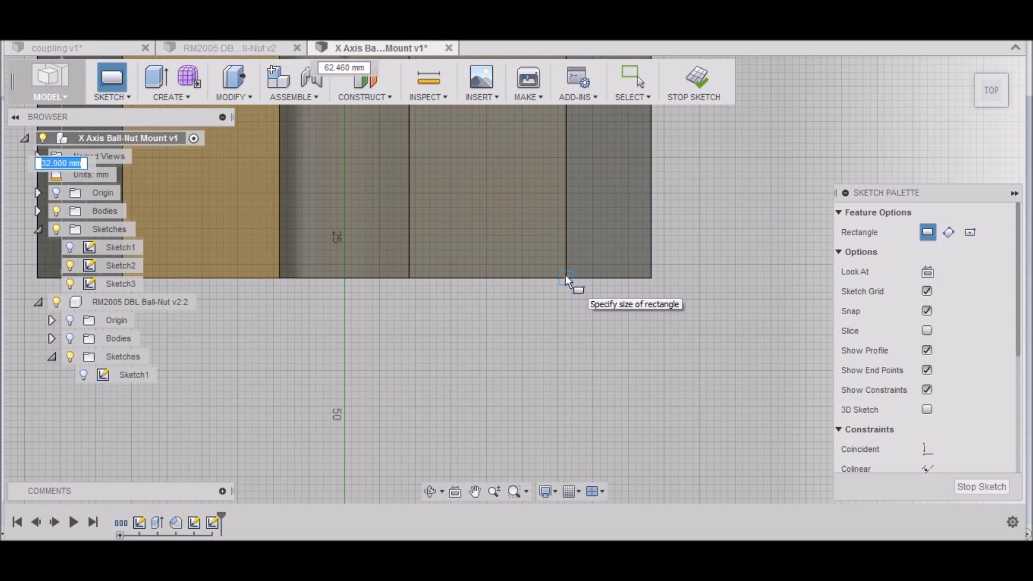
click(566, 278)
scroll(560, 306, down, 5)
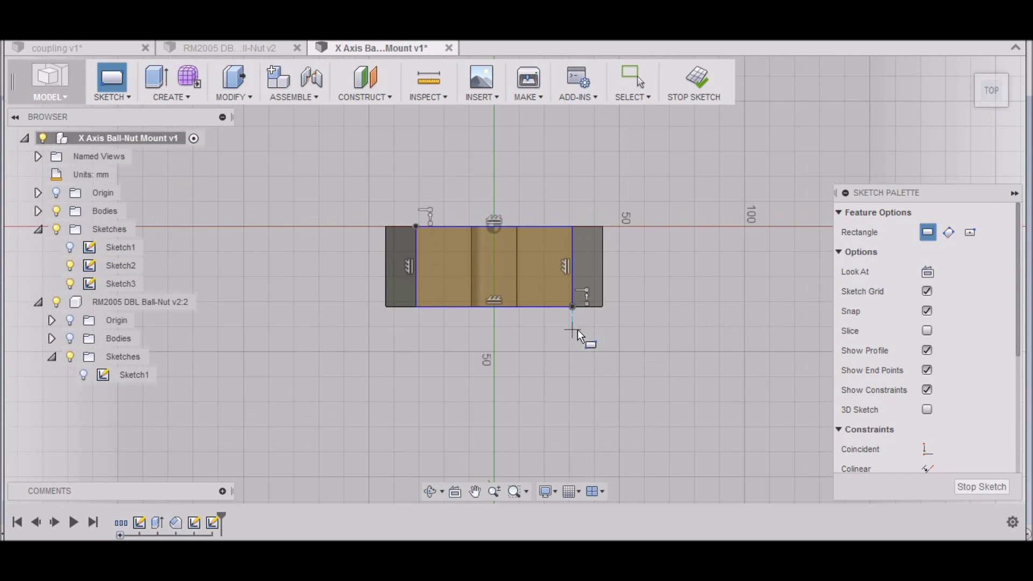
scroll(445, 234, up, 4)
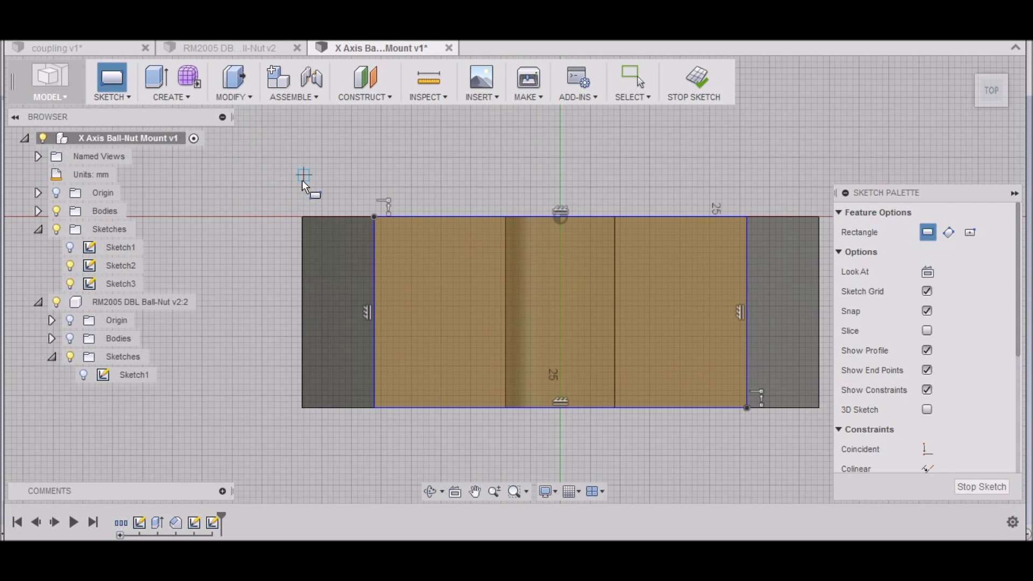
key(Escape)
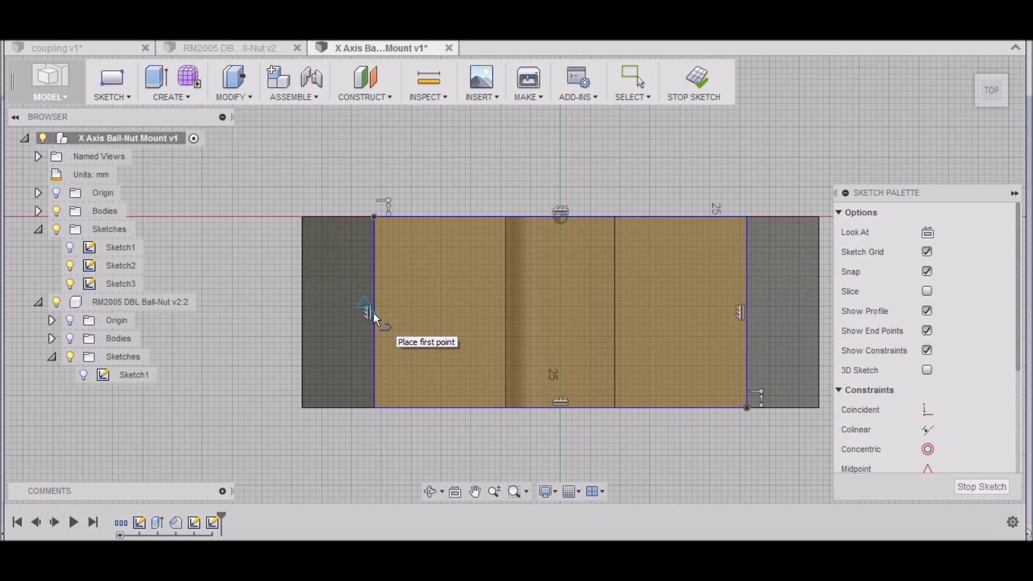
Draw a horizontal line between the left and right edge midpoints of the rectangle
click(374, 312)
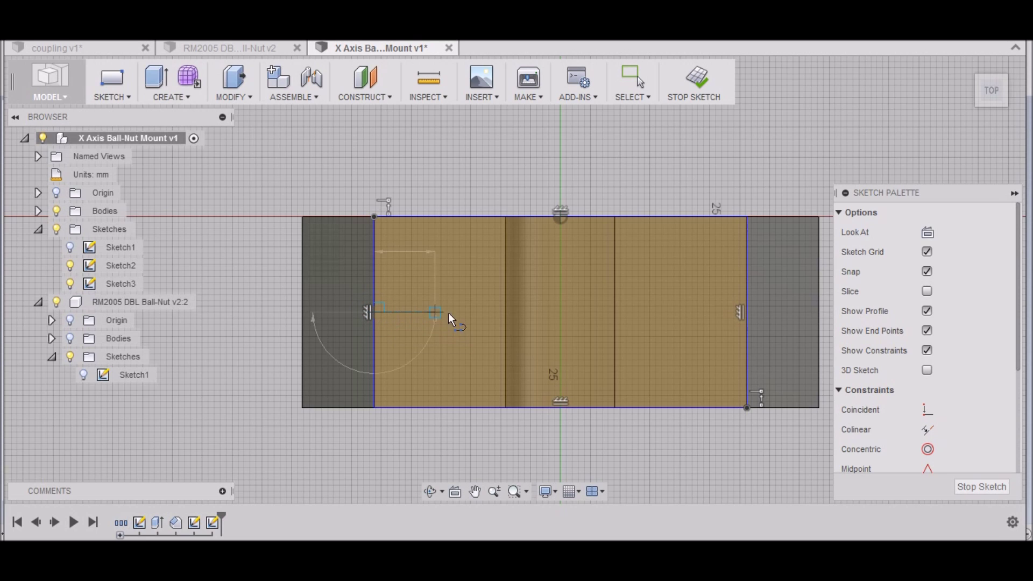
click(746, 314)
scroll(496, 294, down, 5)
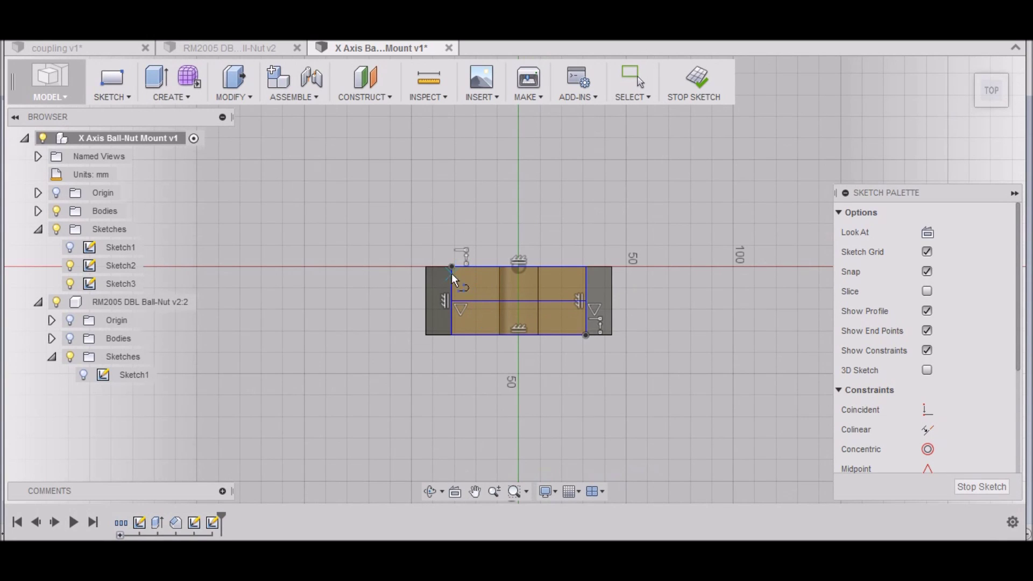
scroll(518, 308, up, 5)
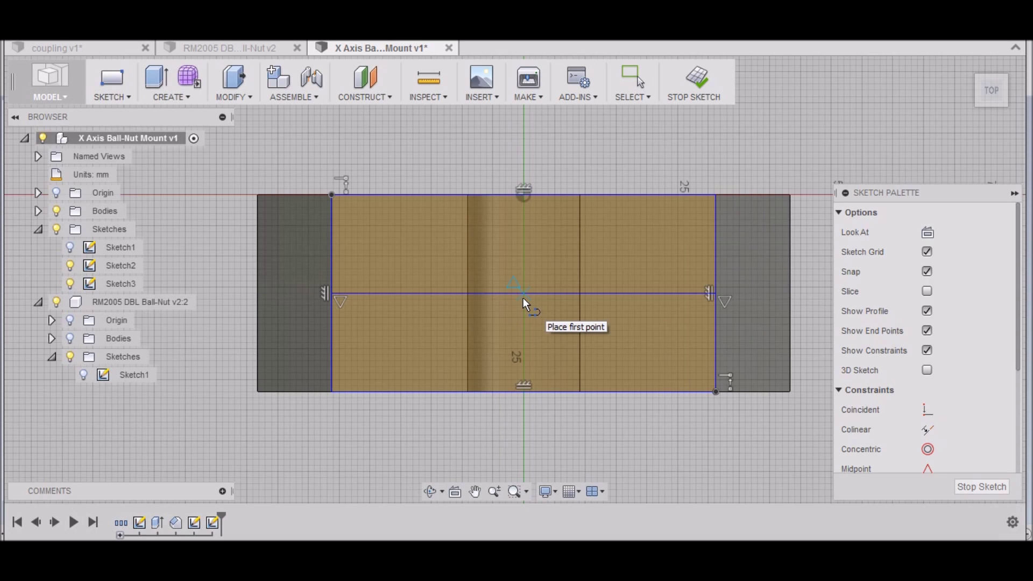
Draw lines from the sketch centre out to each side to mark hole points, the first 25 mm long
click(523, 299)
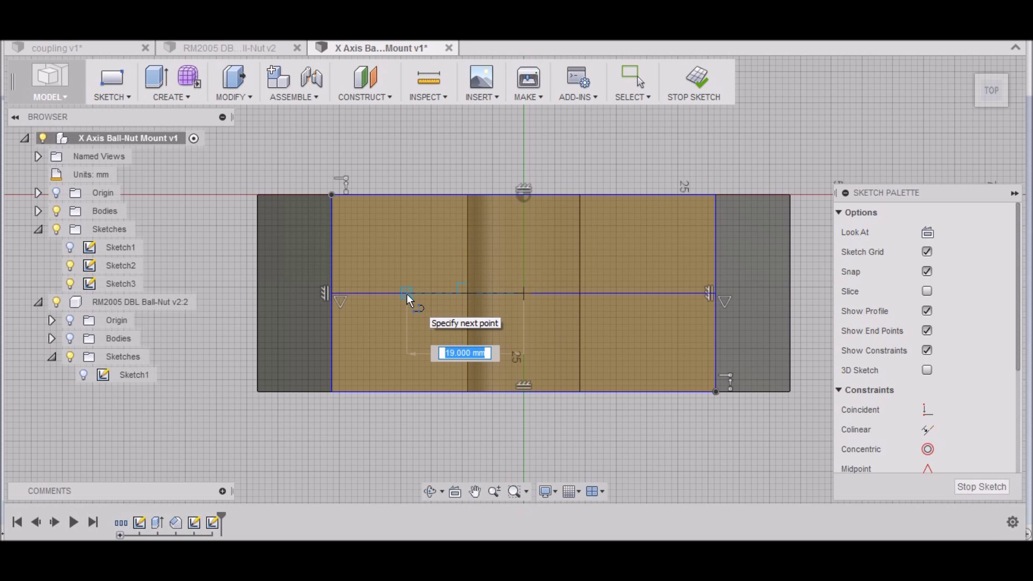
text(25)
key(Tab)
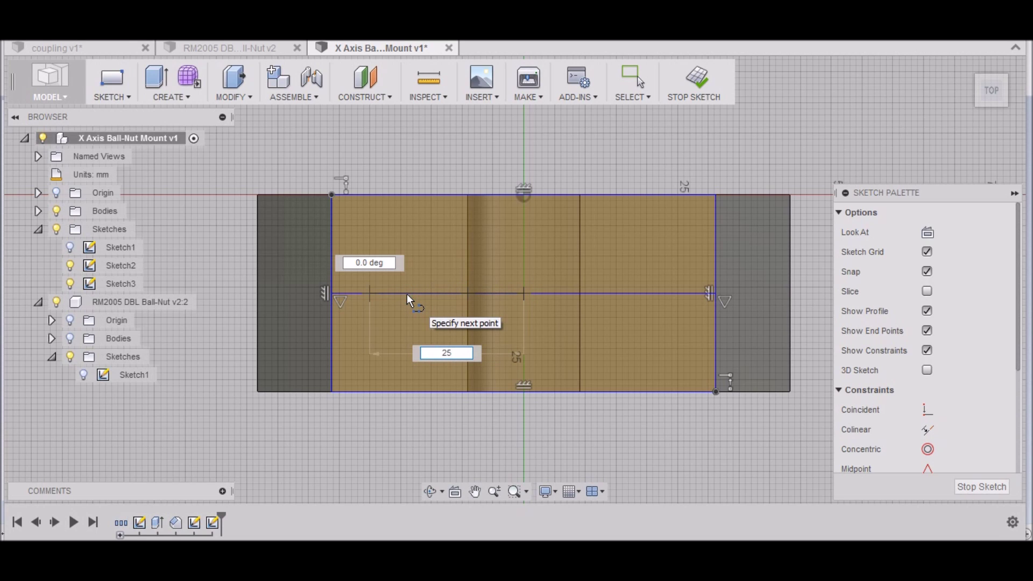
click(407, 294)
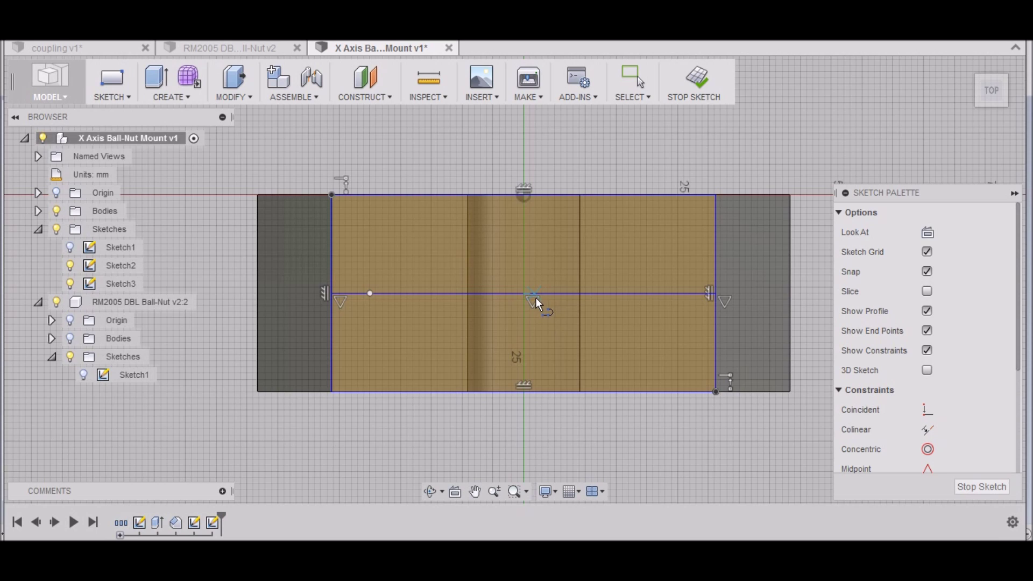
scroll(536, 298, up, 5)
click(508, 289)
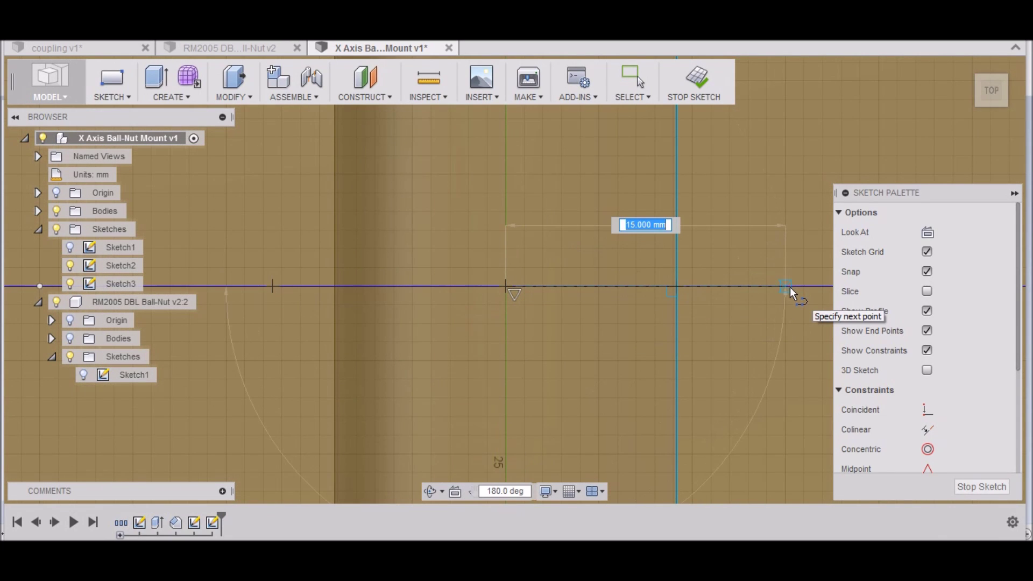
text(15)
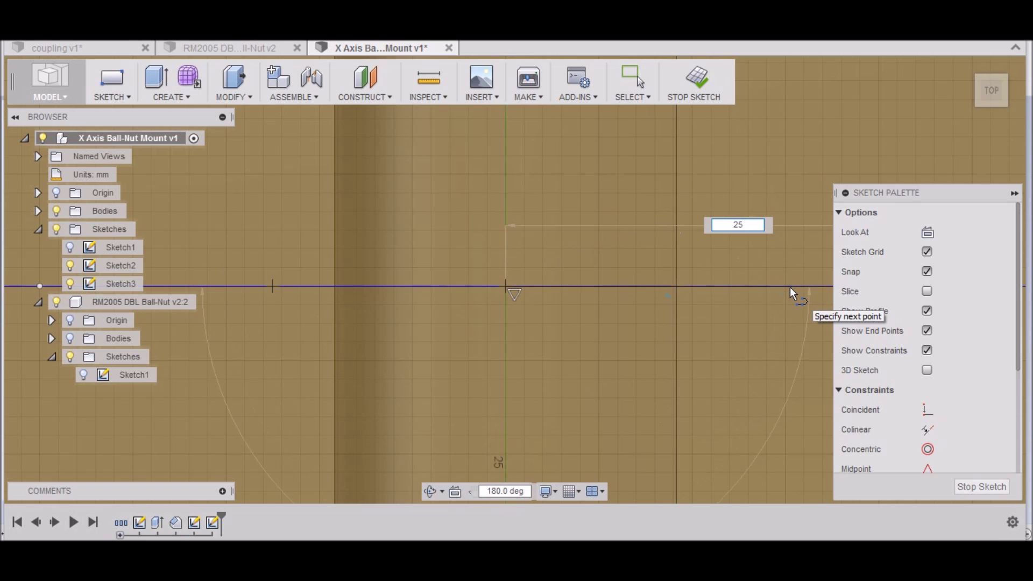
click(790, 286)
scroll(605, 218, down, 5)
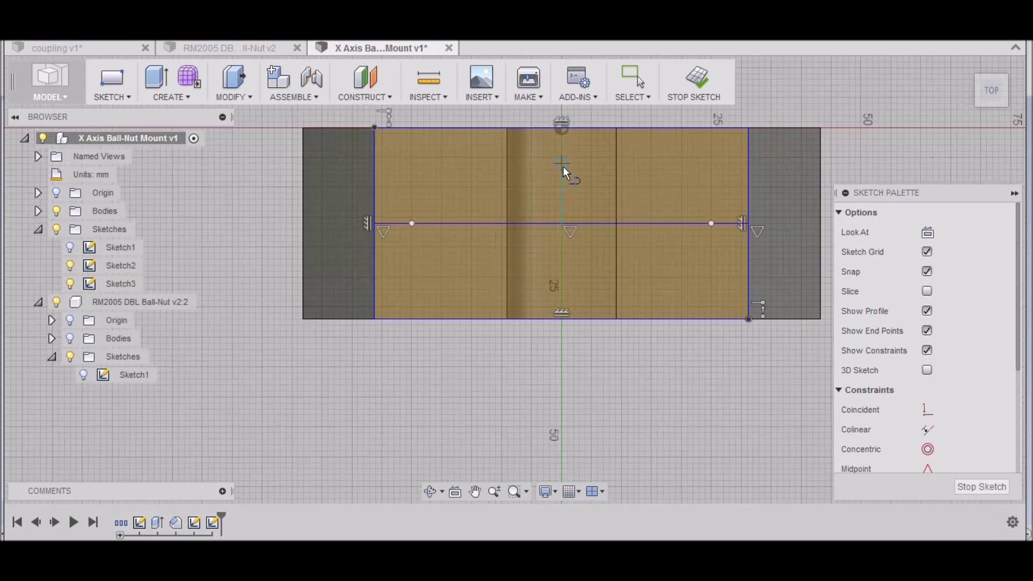
key(Escape)
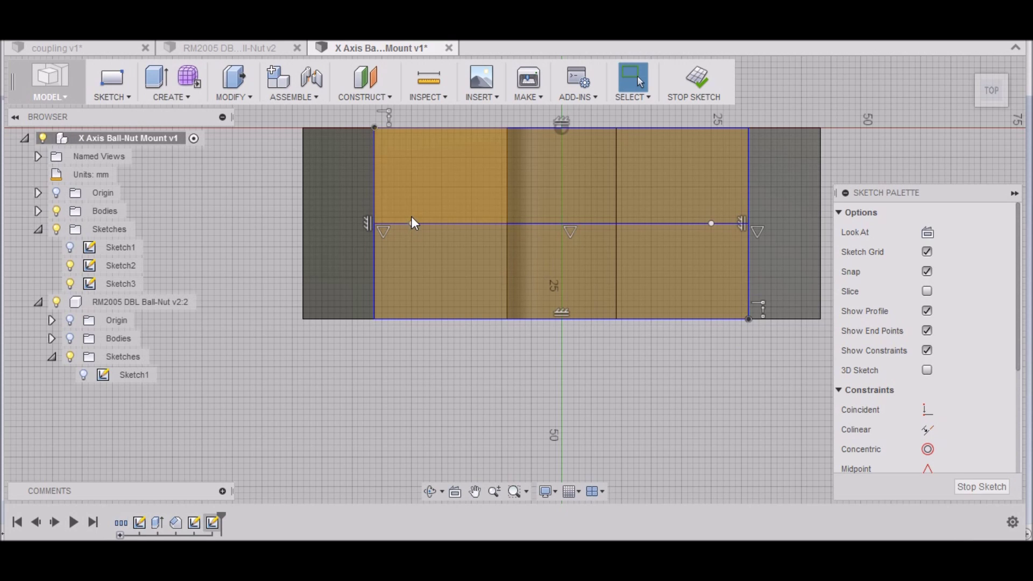
Draw 6 mm center-diameter circles at the left and right line endpoints
click(127, 98)
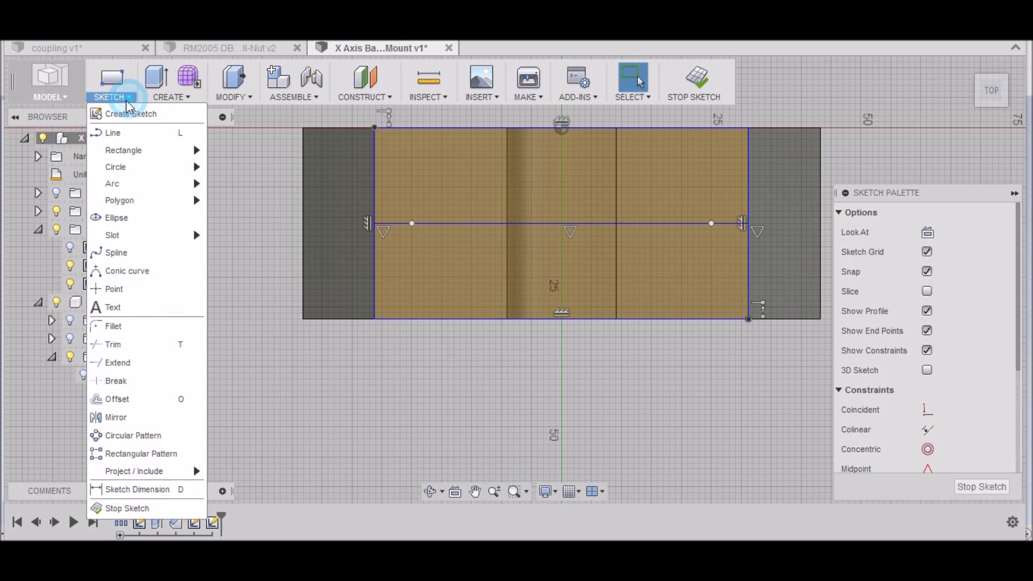
mouse_move(160, 165)
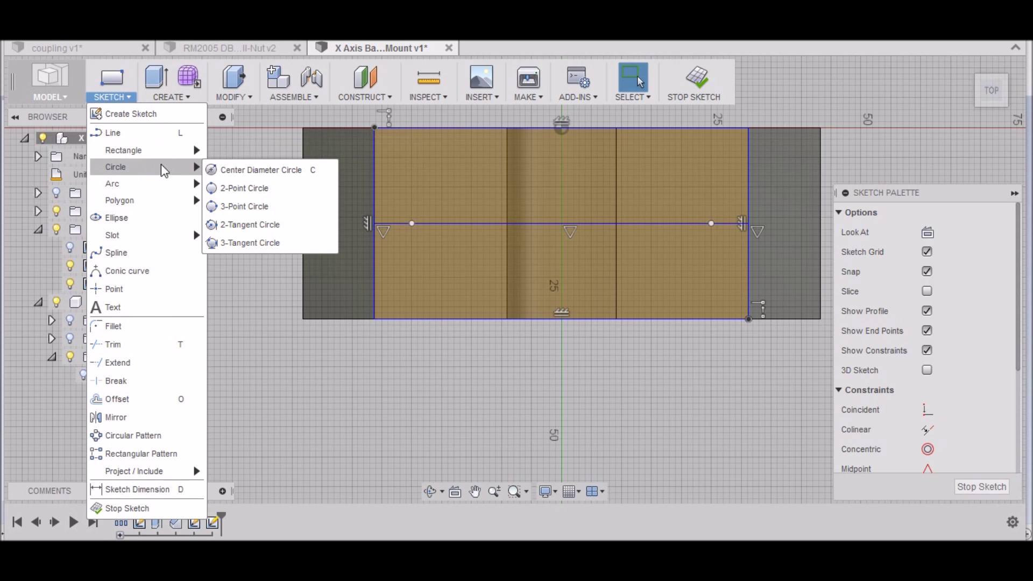
click(231, 167)
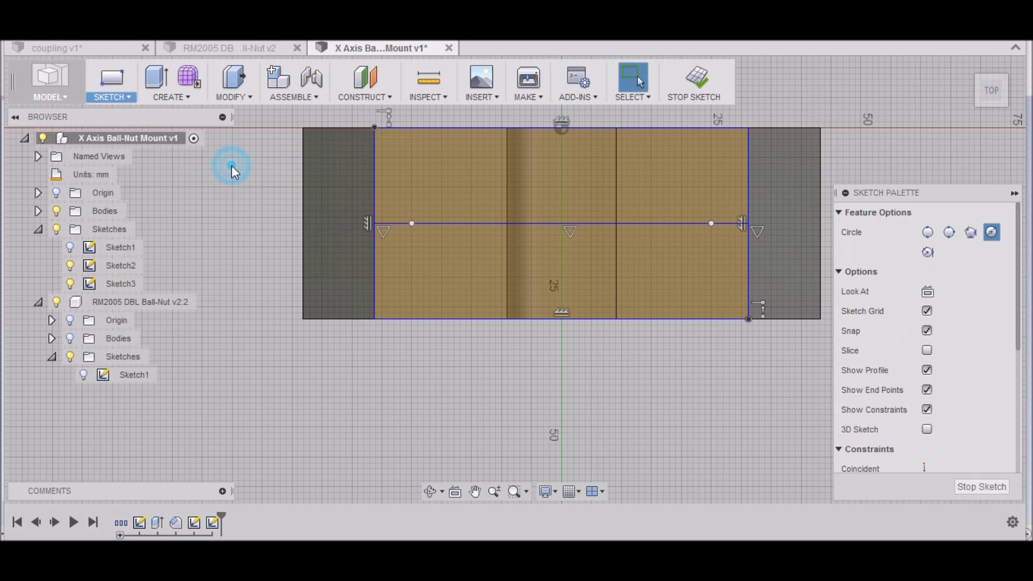
click(411, 223)
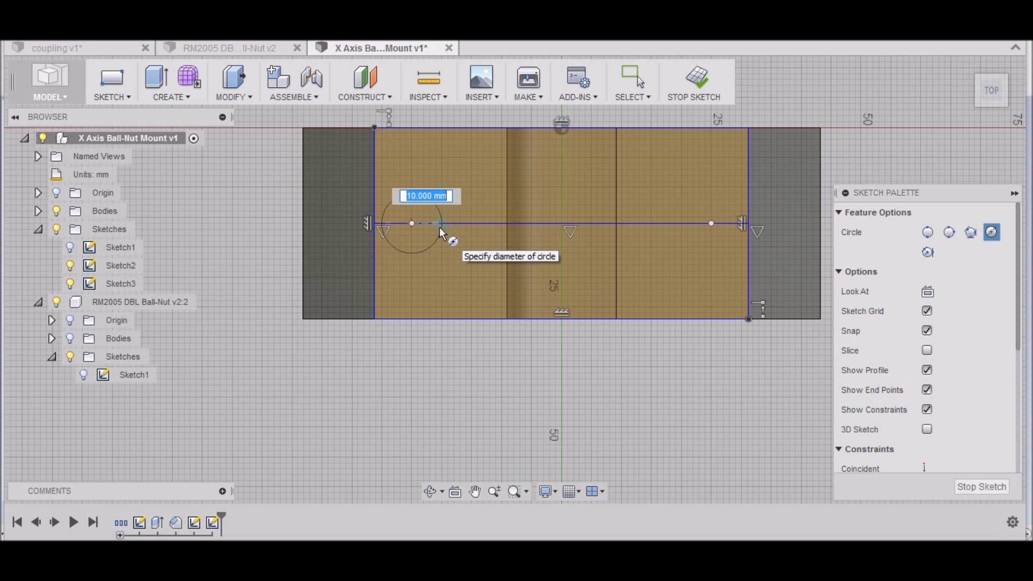
text(6)
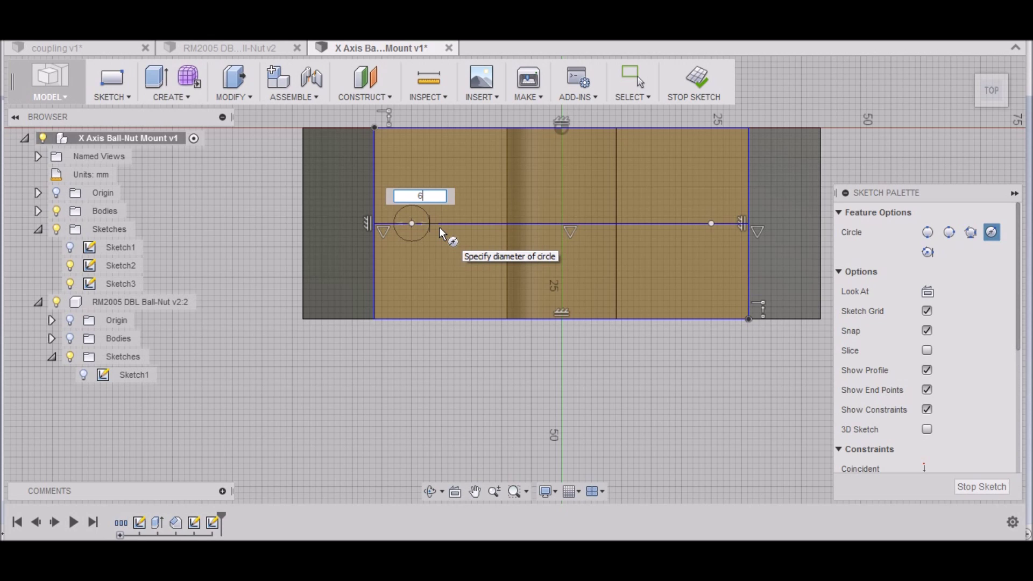
key(Return)
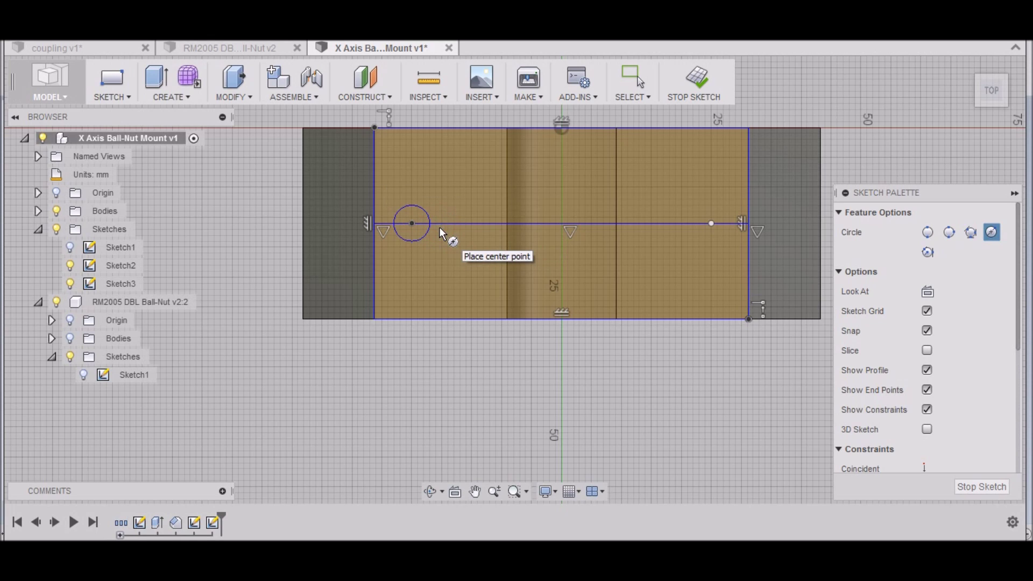
click(711, 224)
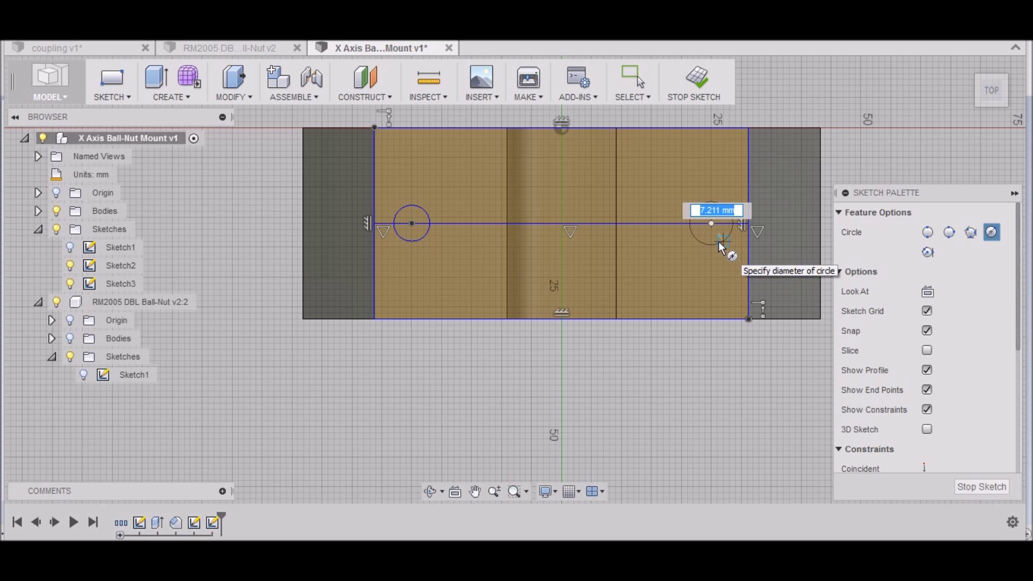
text(6)
key(Tab)
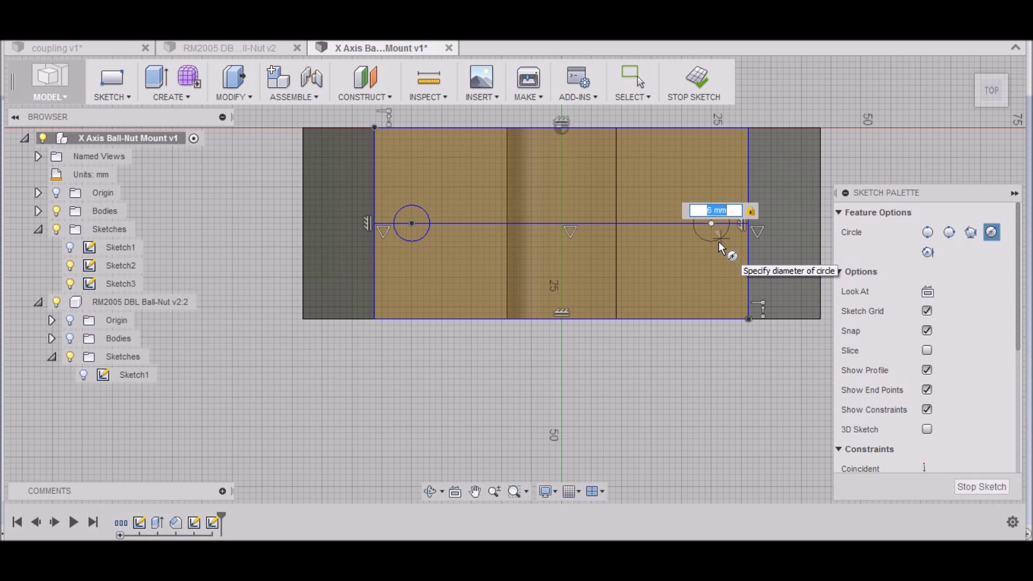
key(Return)
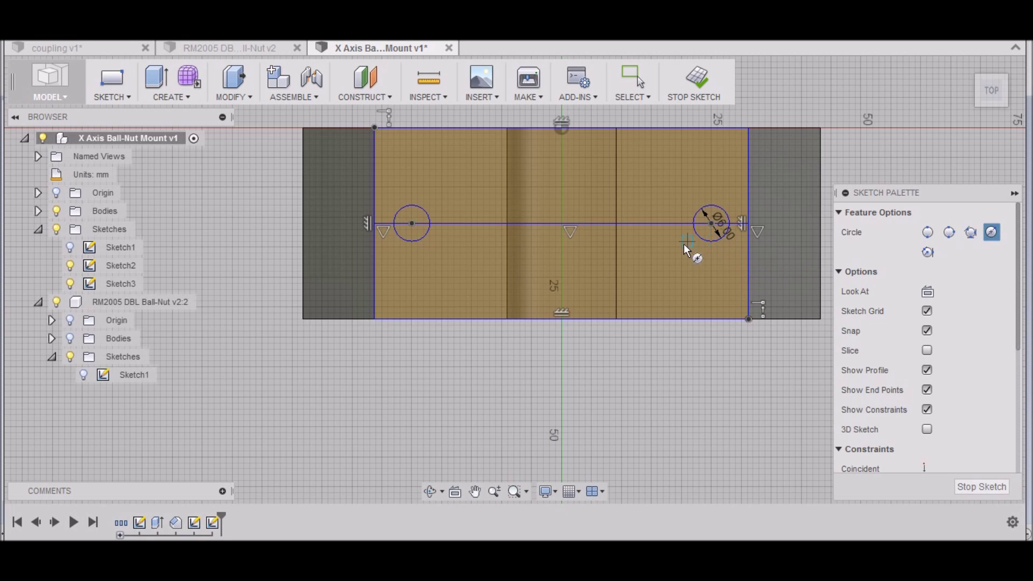
Draw larger concentric counterbore circles around both holes and finish the sketch
click(412, 223)
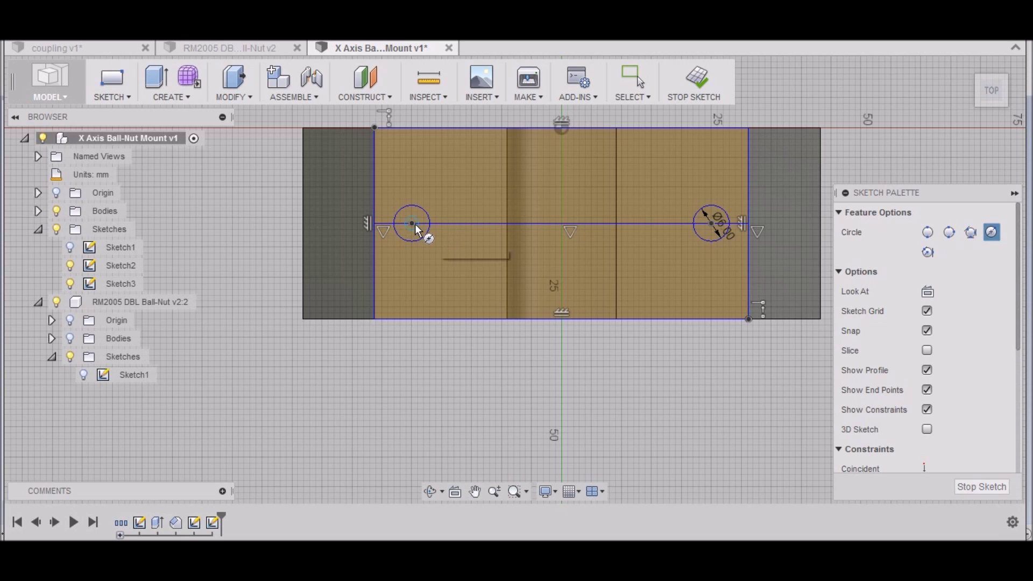
click(432, 246)
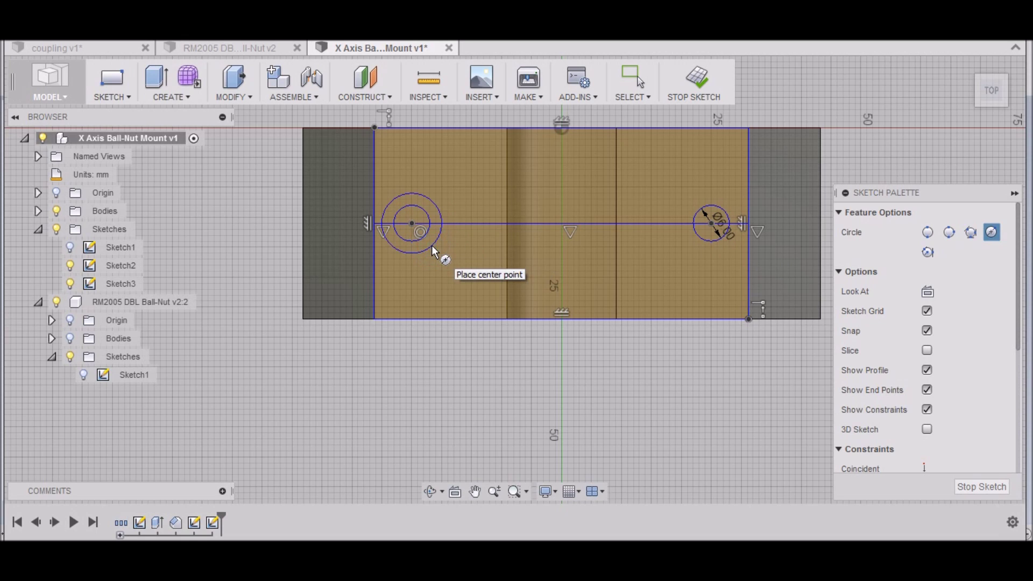
click(711, 222)
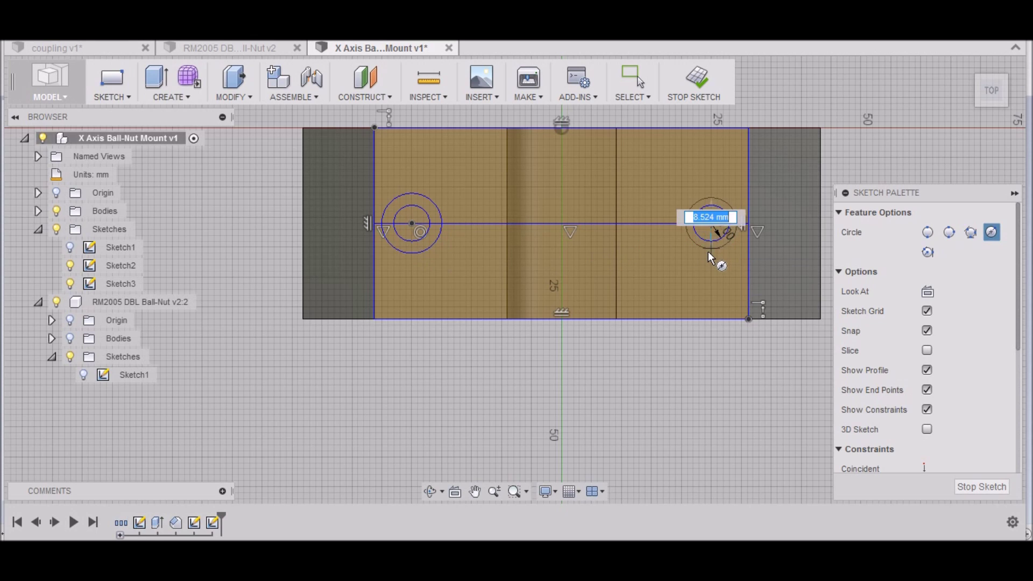
click(708, 259)
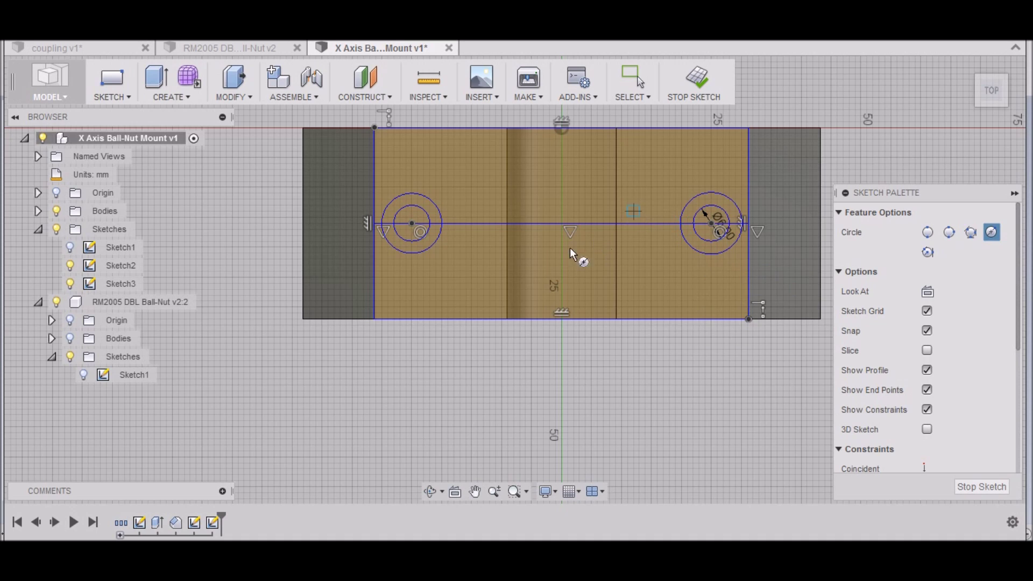
scroll(538, 247, down, 2)
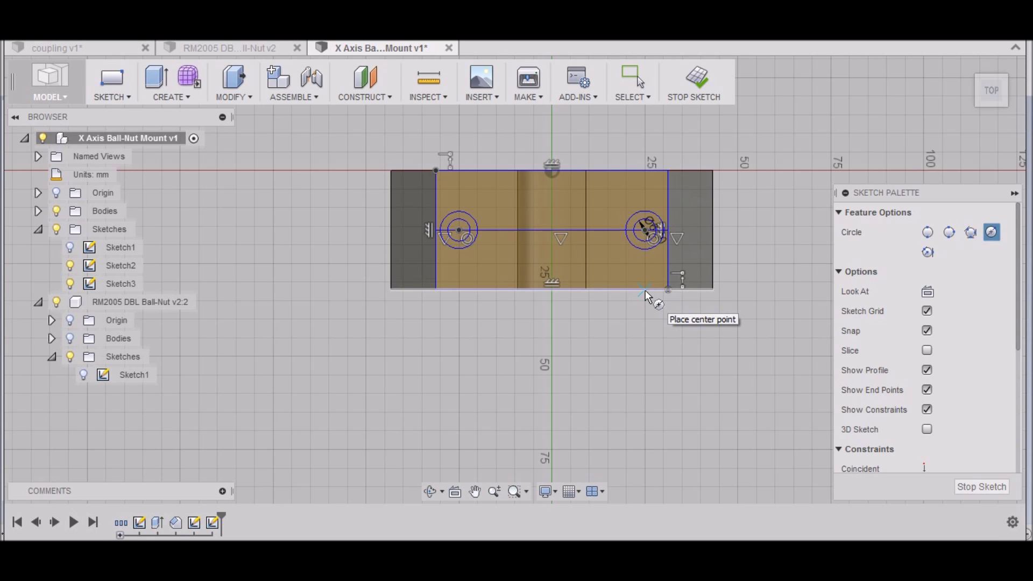
scroll(529, 240, up, 2)
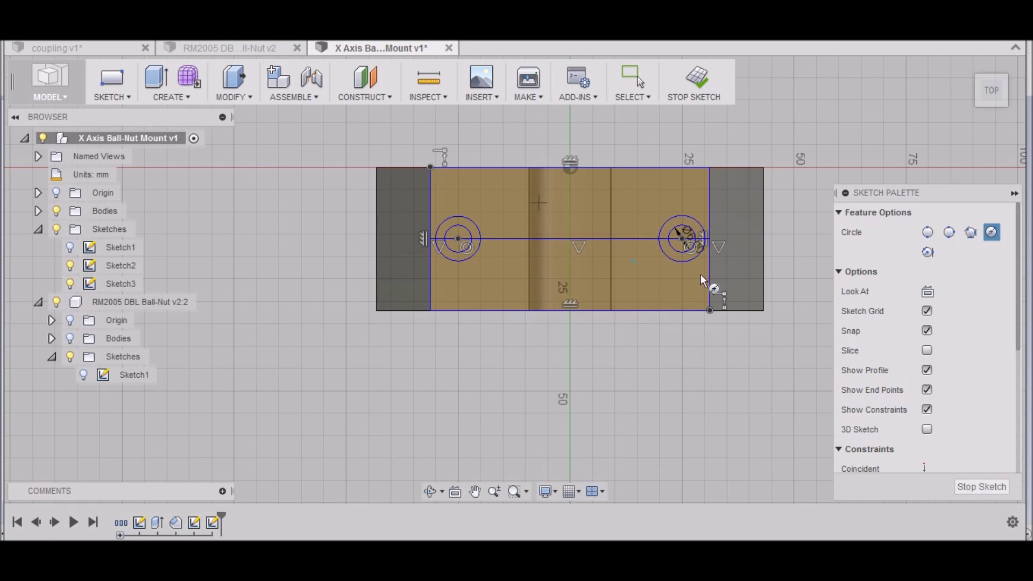
click(981, 487)
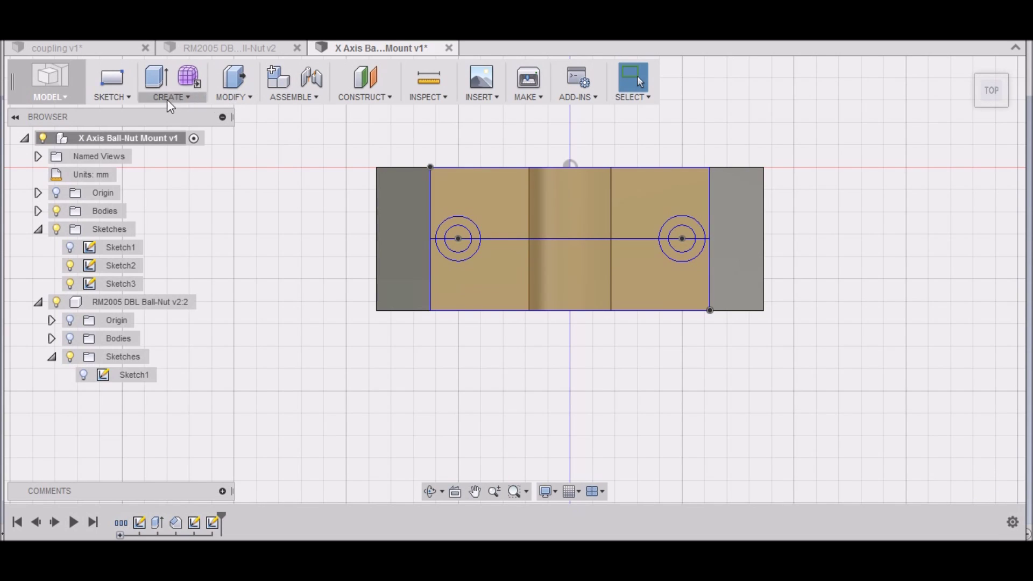
Start a hole feature on the block's top face, placed at the left circle's centre
click(182, 98)
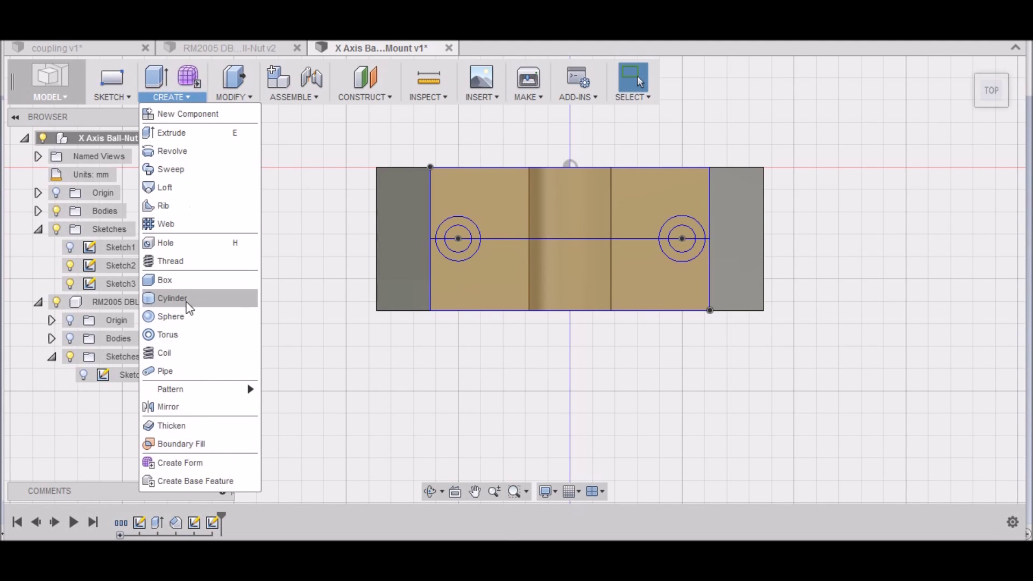
click(166, 243)
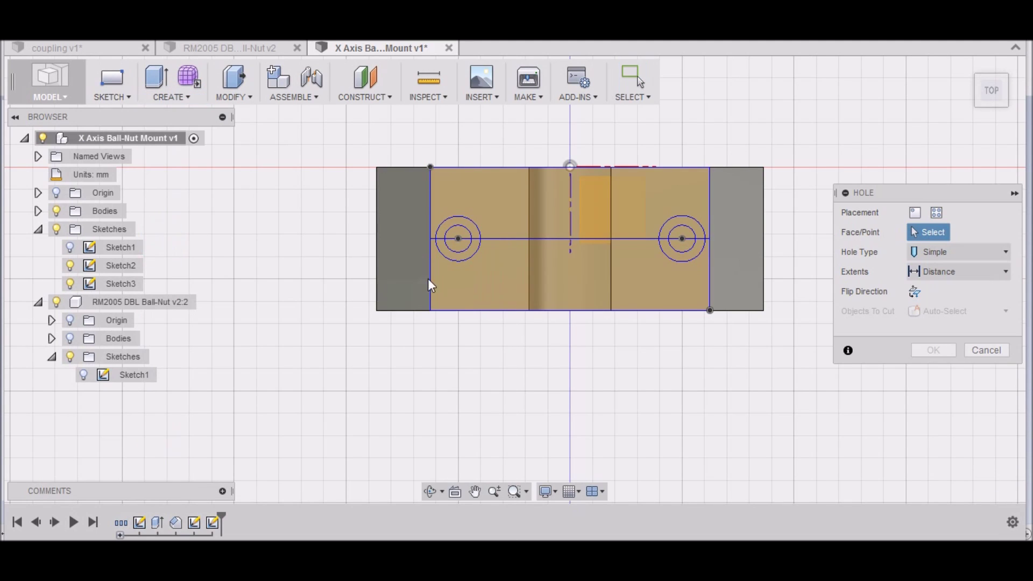
scroll(455, 256, up, 2)
scroll(454, 256, up, 3)
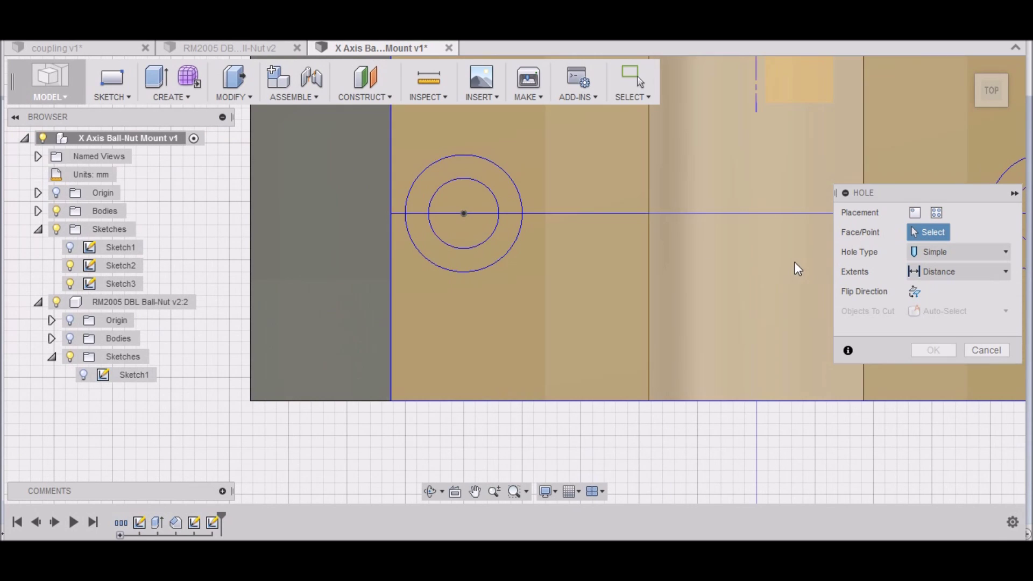
click(535, 273)
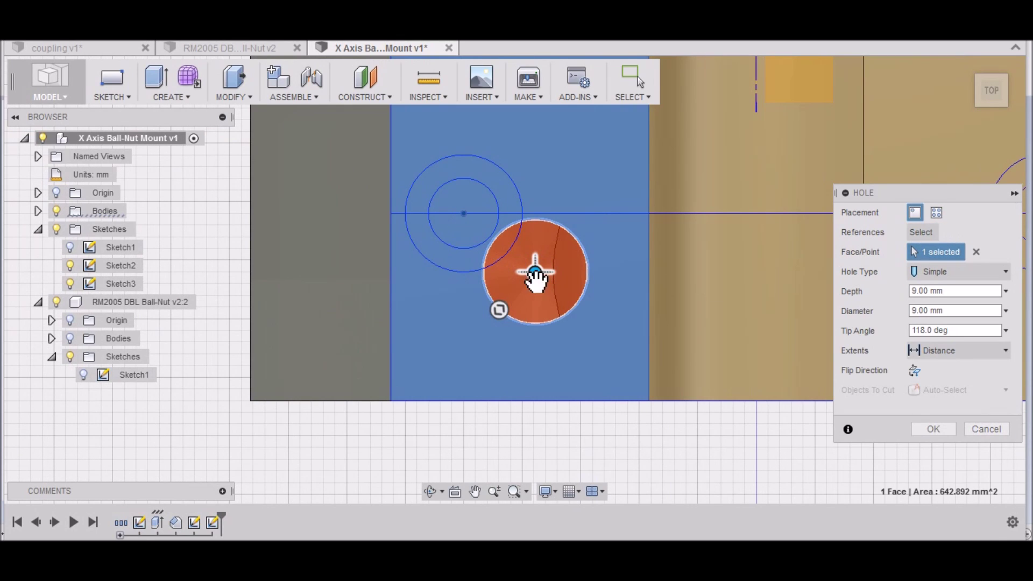
click(464, 214)
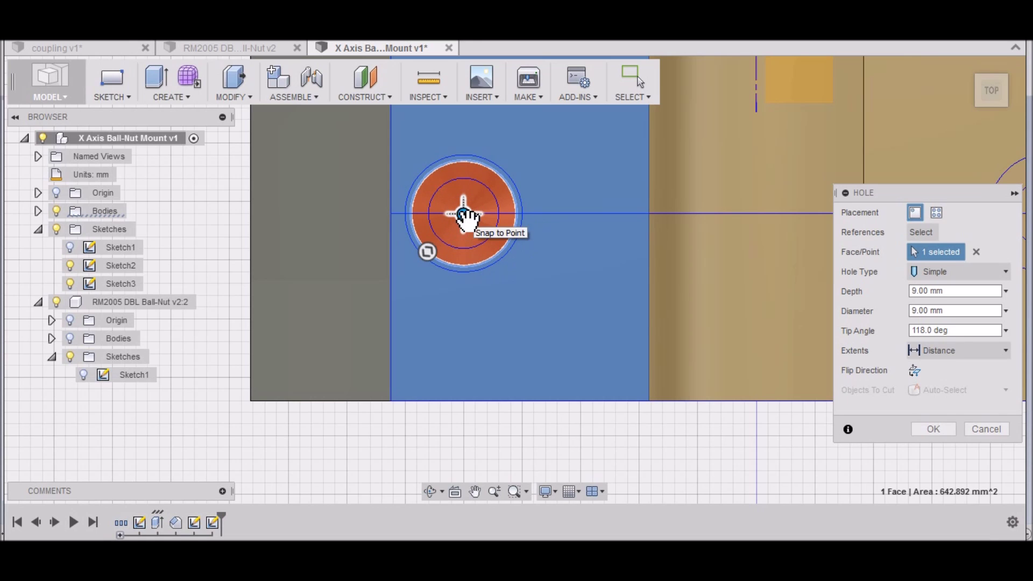
scroll(495, 281, down, 5)
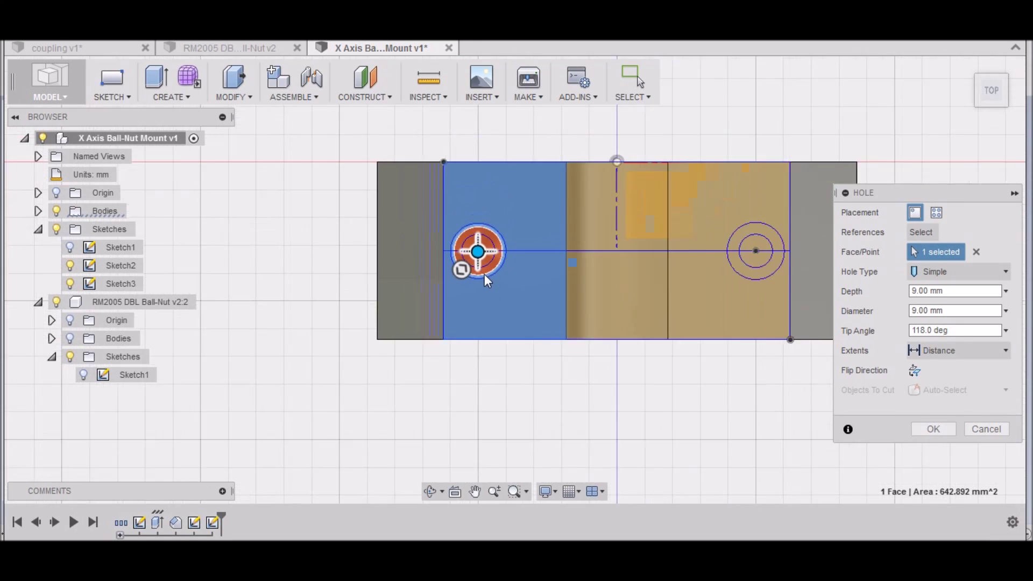
Place holes from sketch points at both the left and right circle centres
click(937, 213)
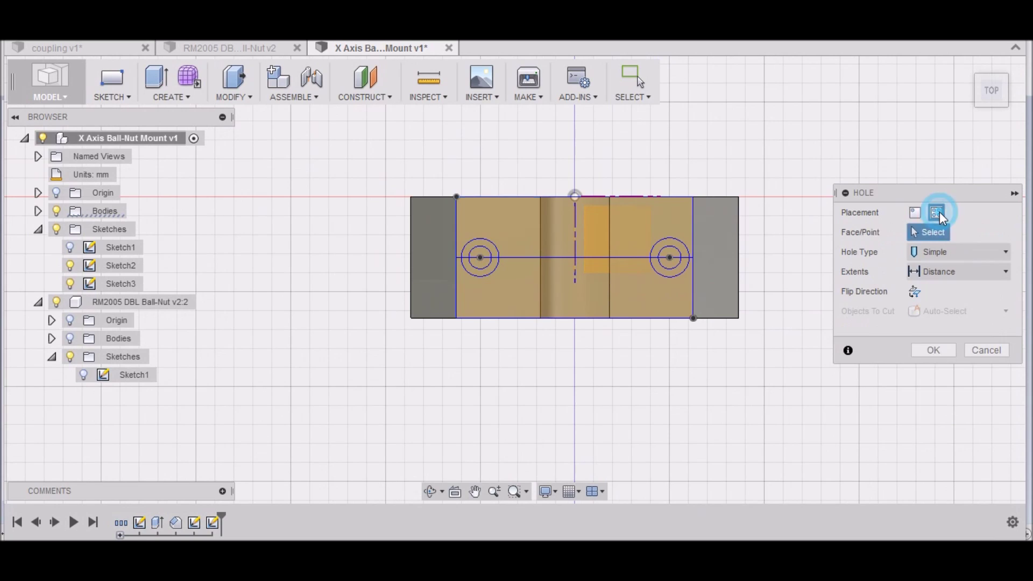
scroll(653, 281, up, 4)
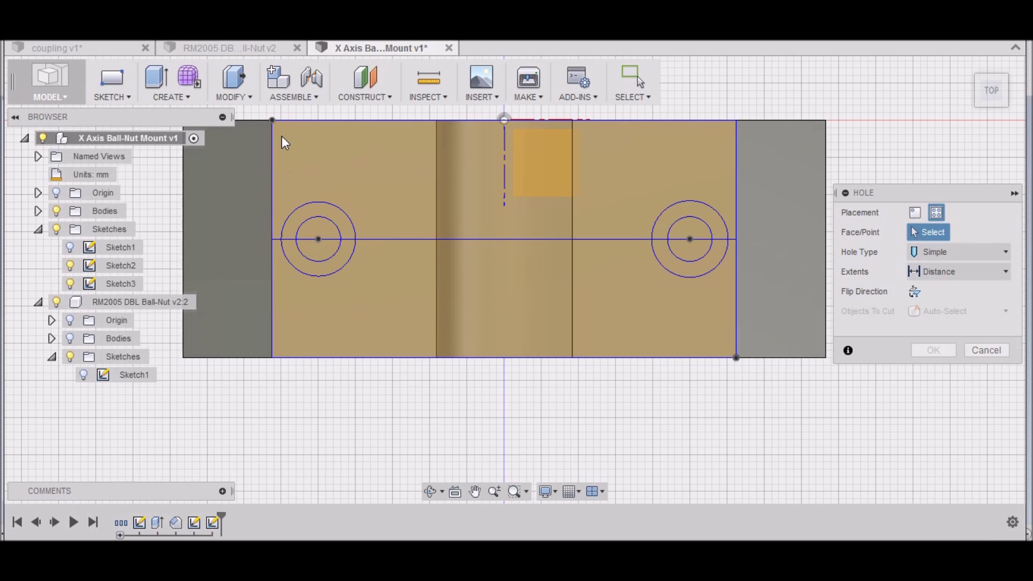
click(347, 283)
click(319, 239)
click(689, 240)
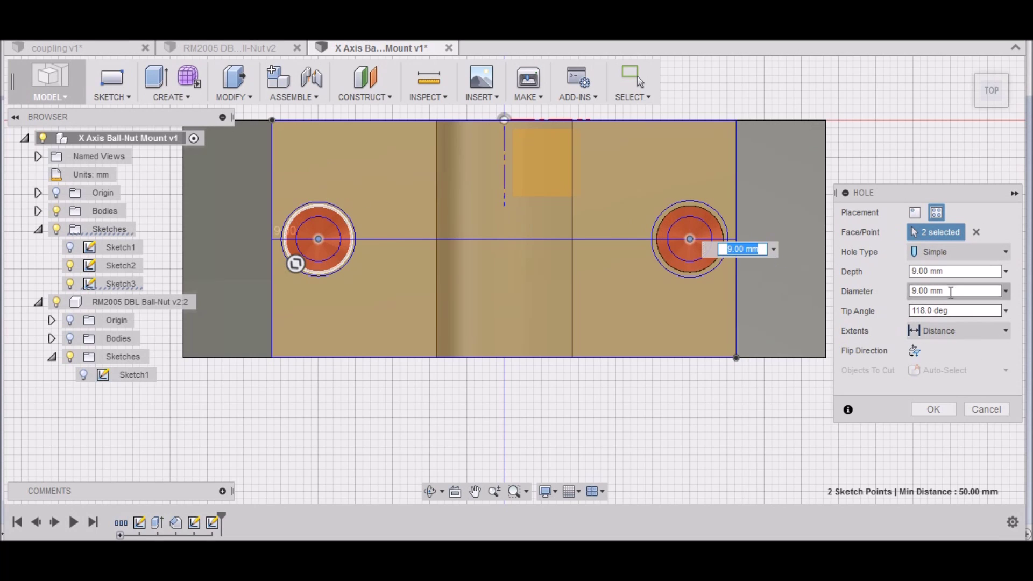
Make the holes counterbored and set their depth to 44 mm
click(1006, 252)
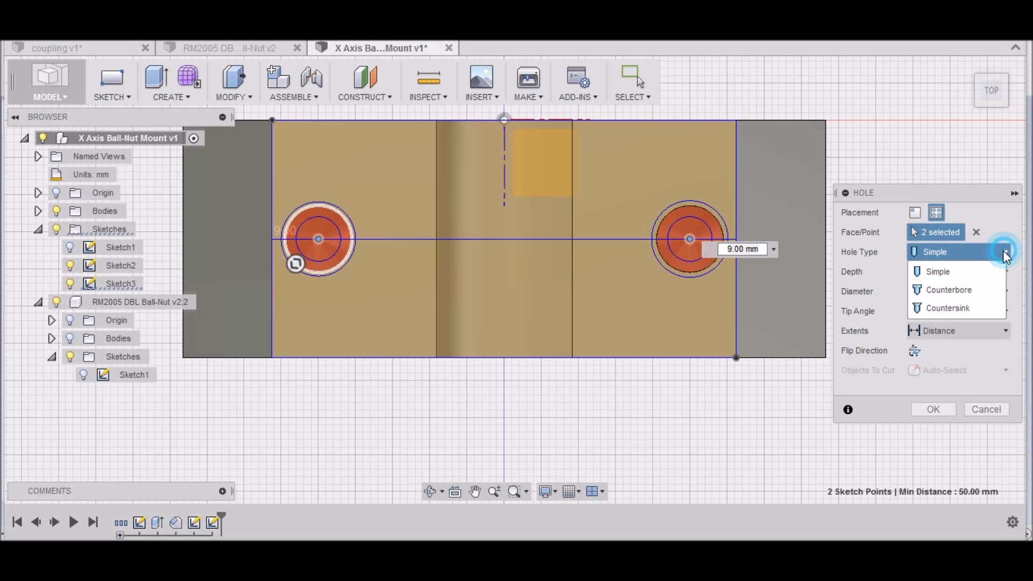
click(973, 291)
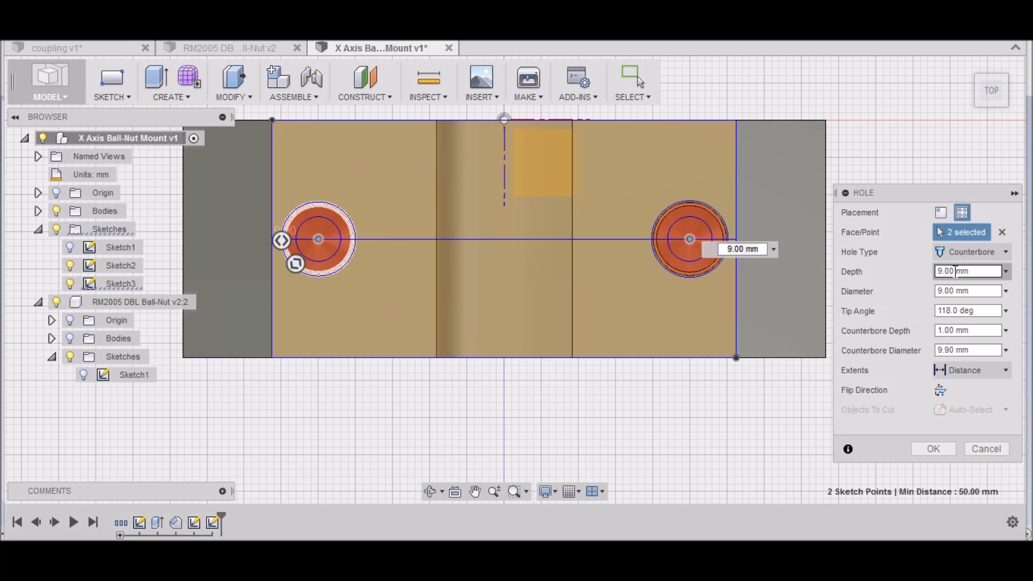
click(1006, 274)
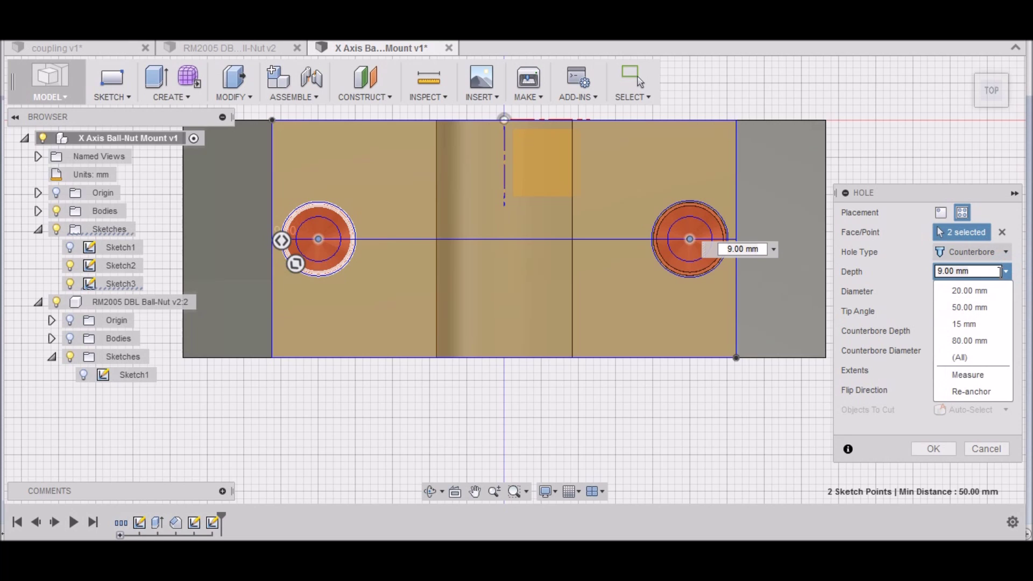
click(1005, 272)
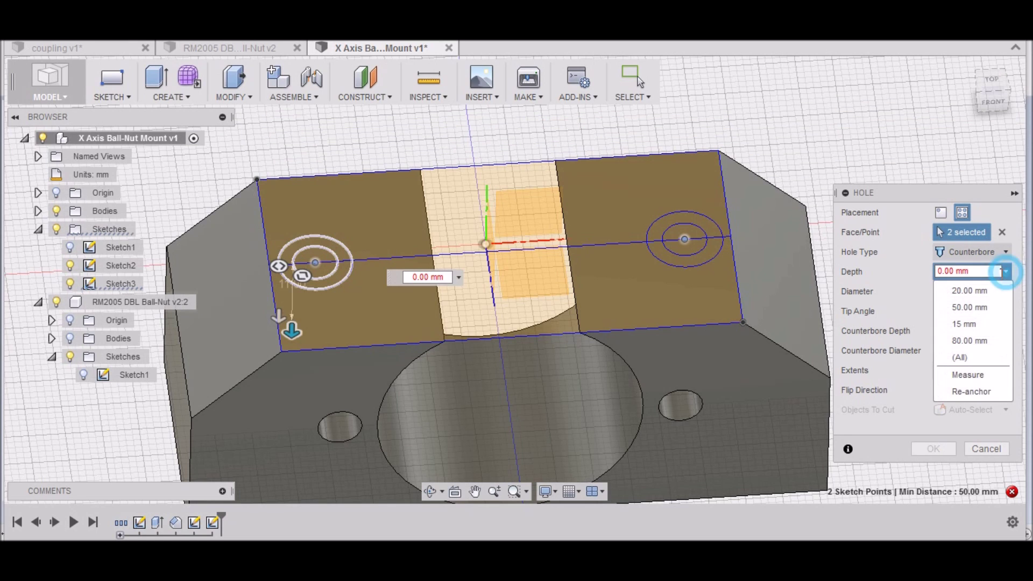
click(1006, 272)
drag(291, 331, 288, 494)
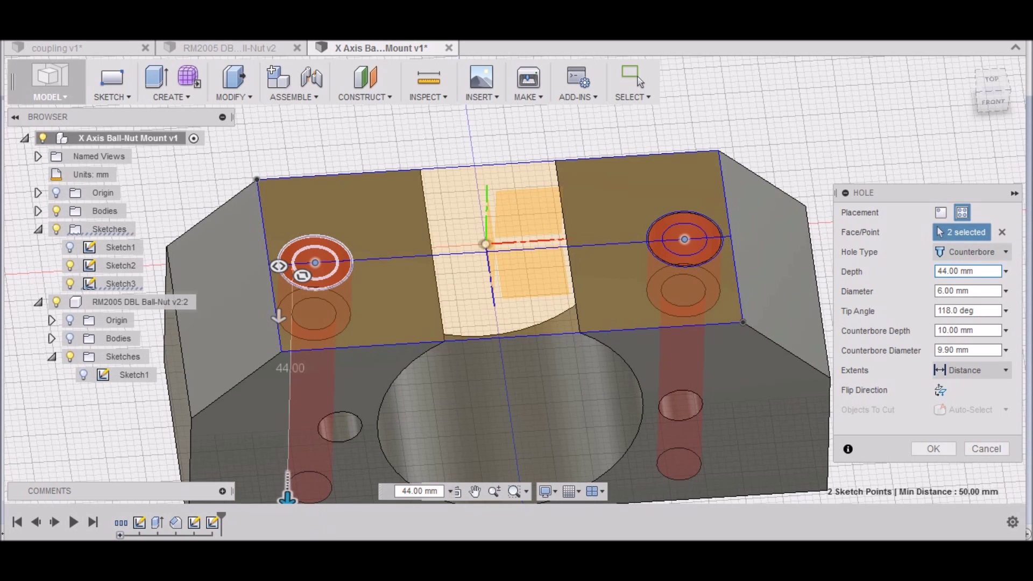
Set the counterbore depth to 15 mm, check it in Front view, and create the holes
click(989, 106)
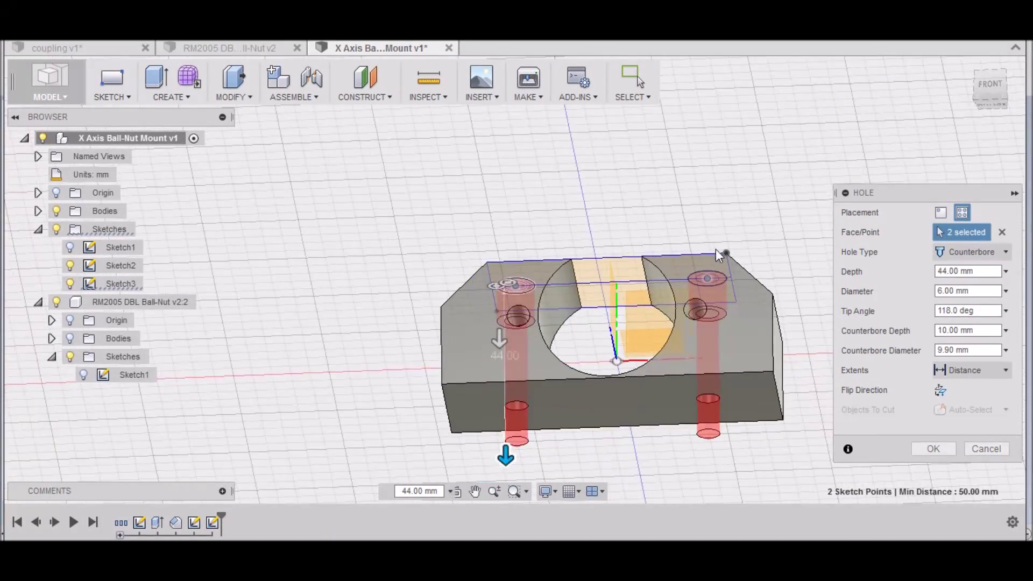
scroll(718, 253, up, 3)
click(986, 86)
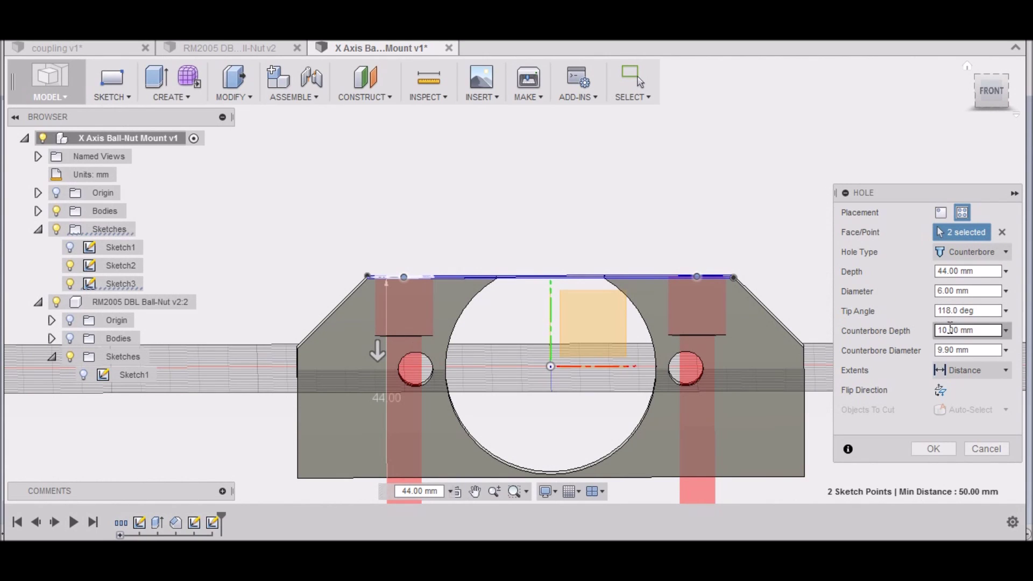
drag(948, 330, 943, 337)
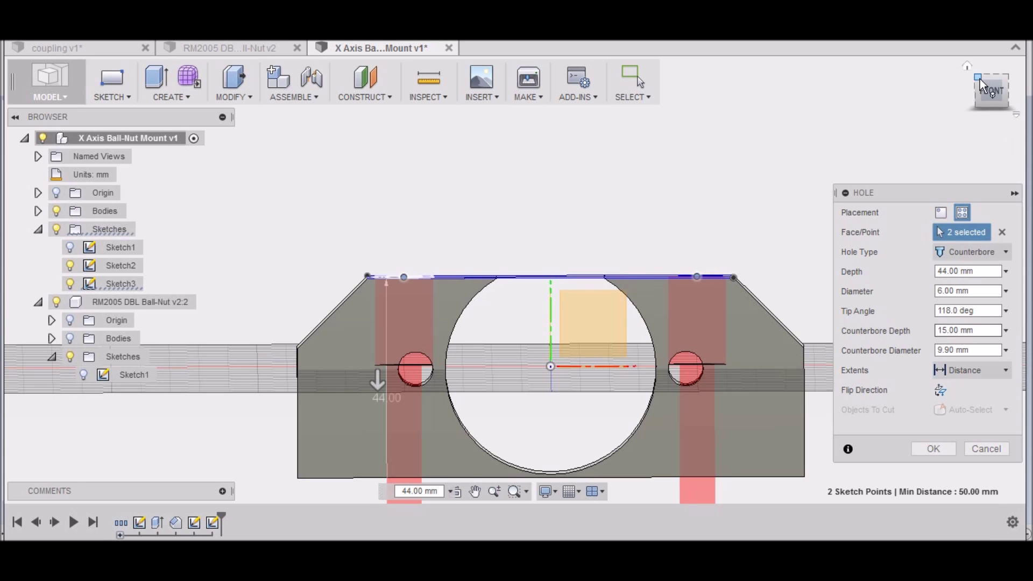
click(1000, 80)
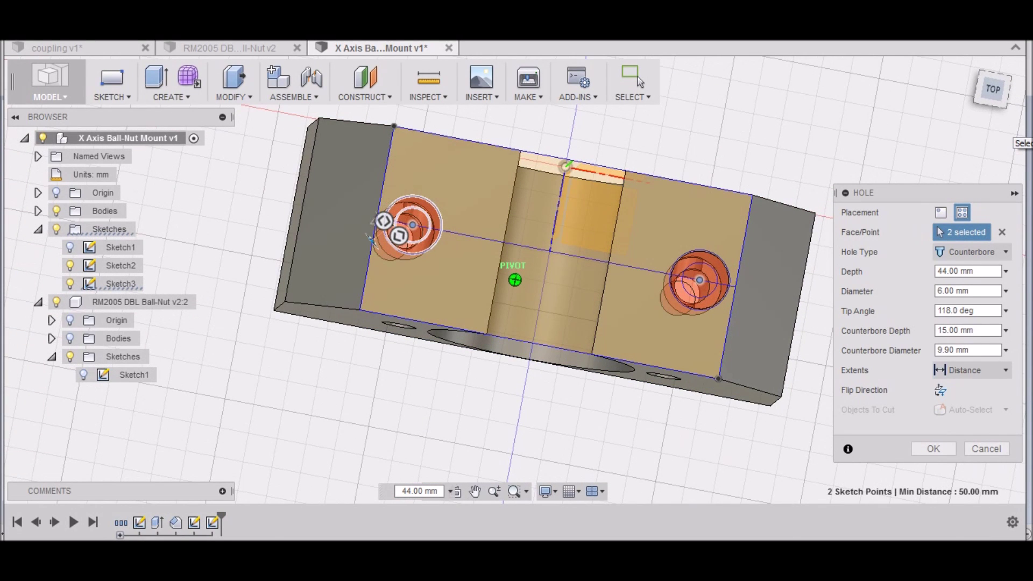
click(989, 104)
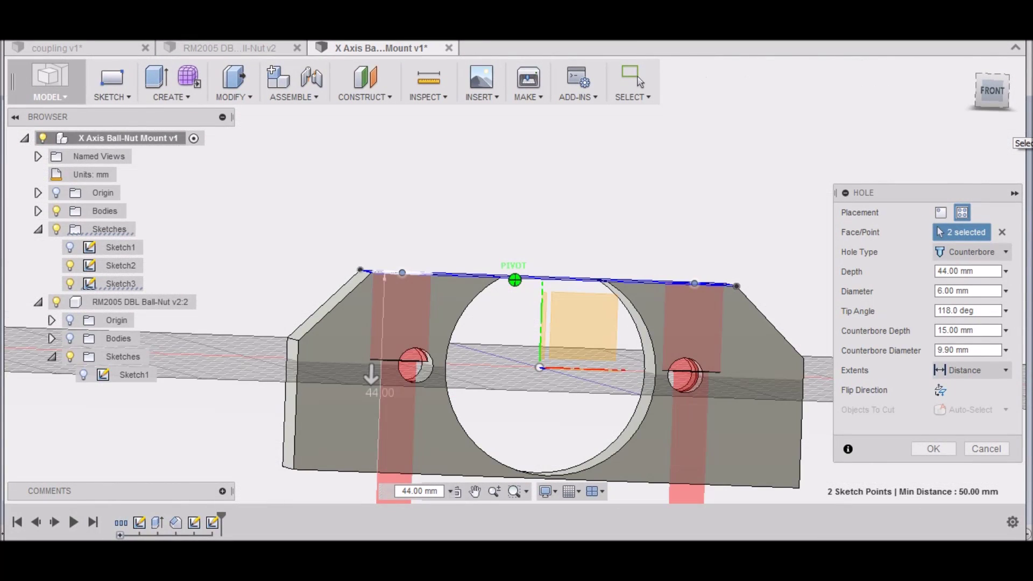
scroll(447, 364, down, 3)
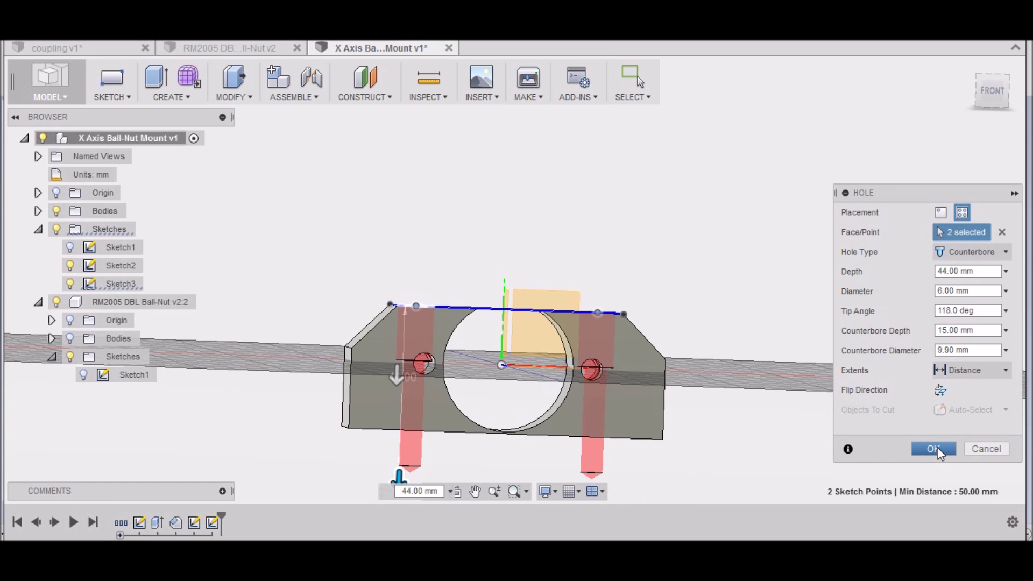
click(936, 448)
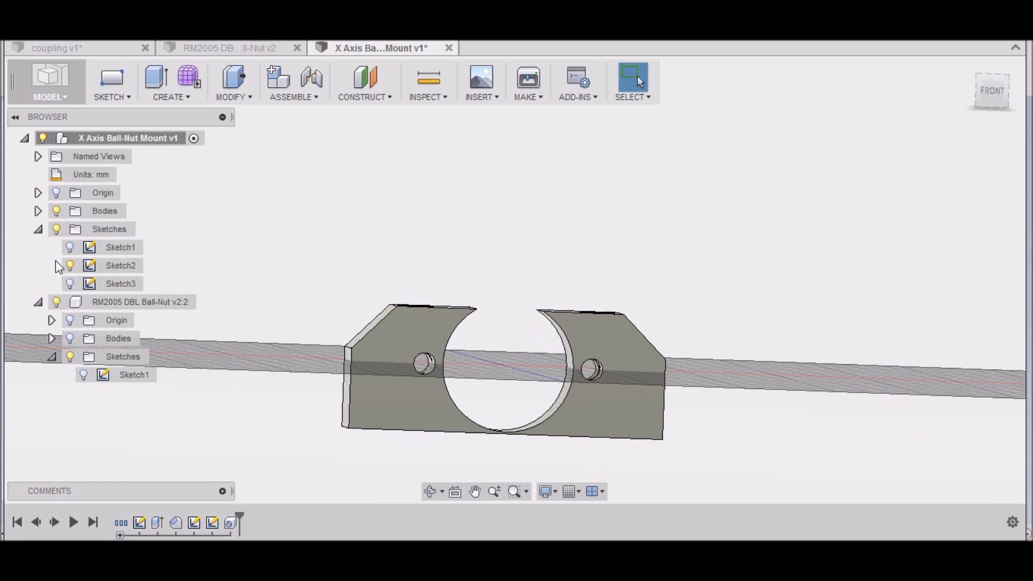
Hide Sketch2 and inspect the holed block from the Home and Front views
click(69, 266)
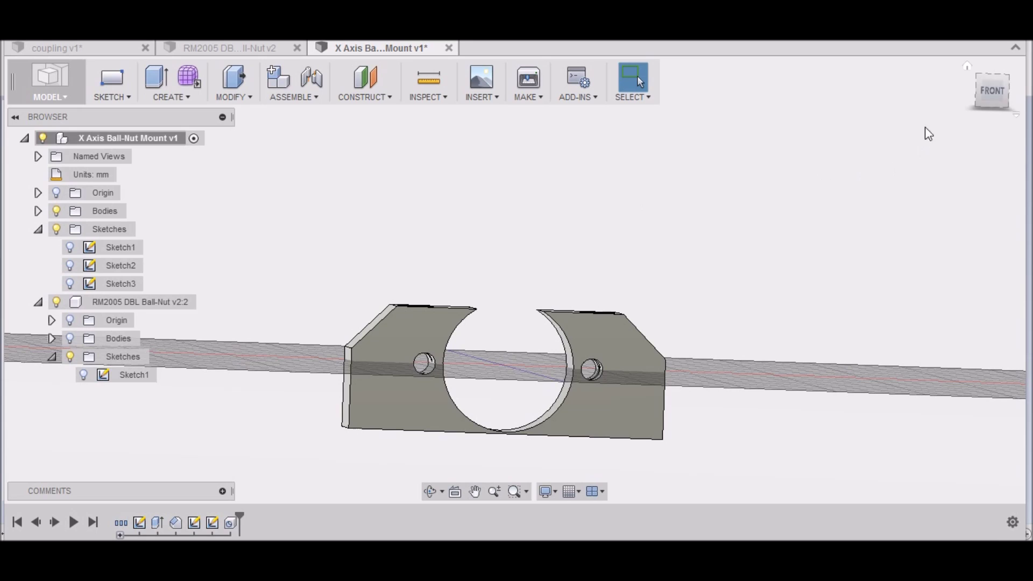
click(966, 64)
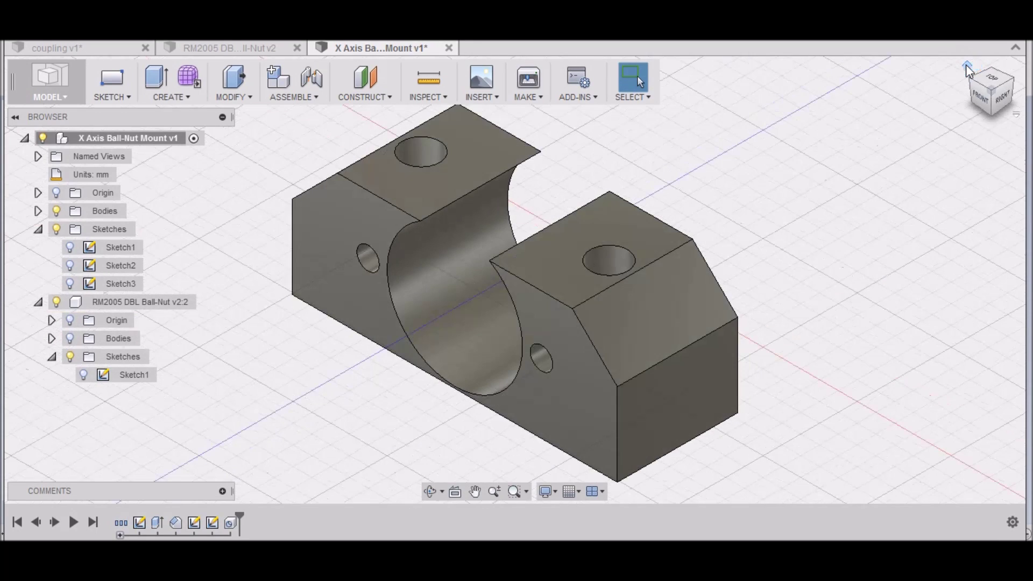
mouse_move(982, 99)
shift+middle_down()
mouse_move(971, 134)
mouse_move(989, 146)
mouse_move(971, 145)
mouse_move(955, 177)
shift+middle_up()
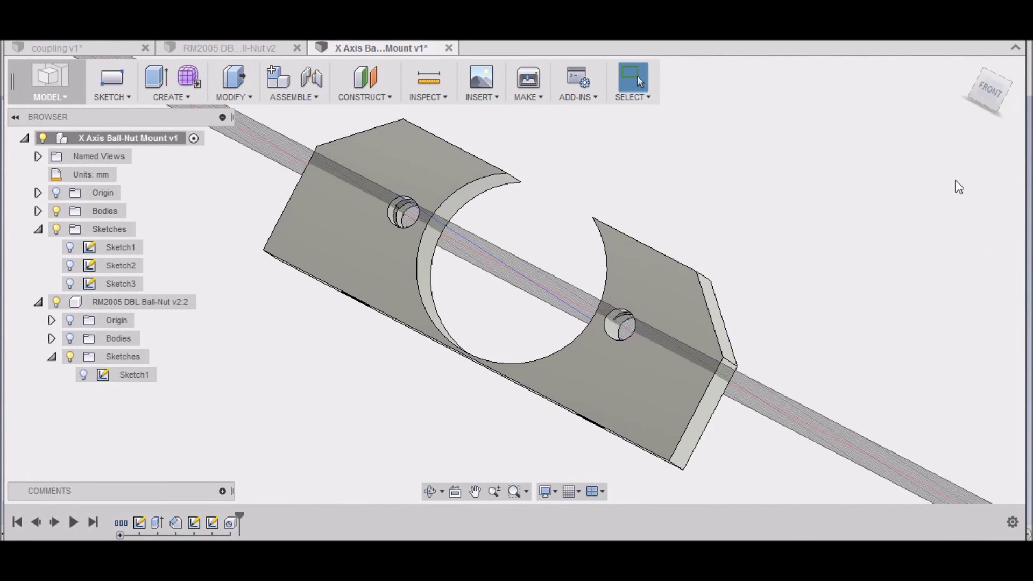
click(984, 92)
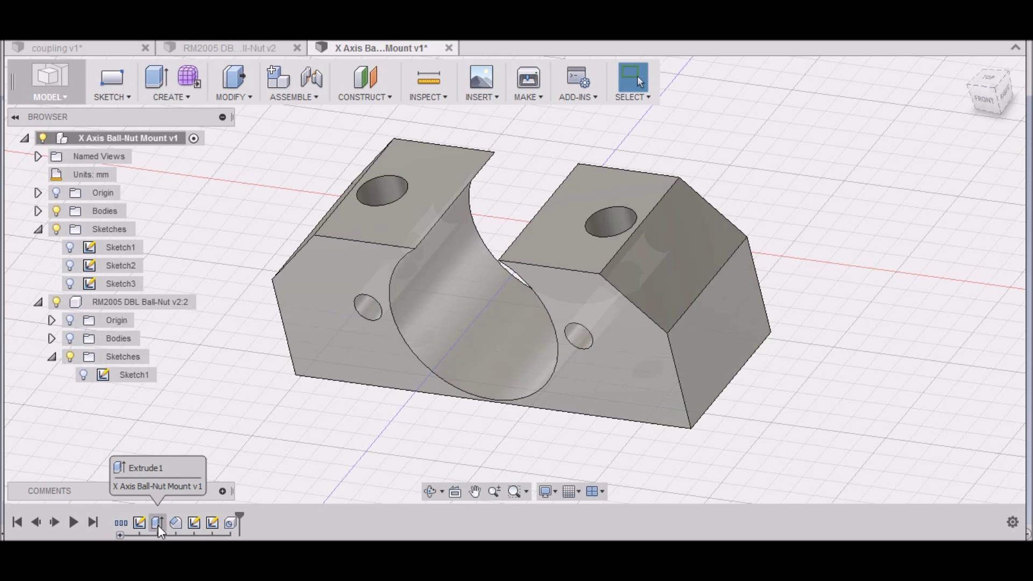
click(159, 525)
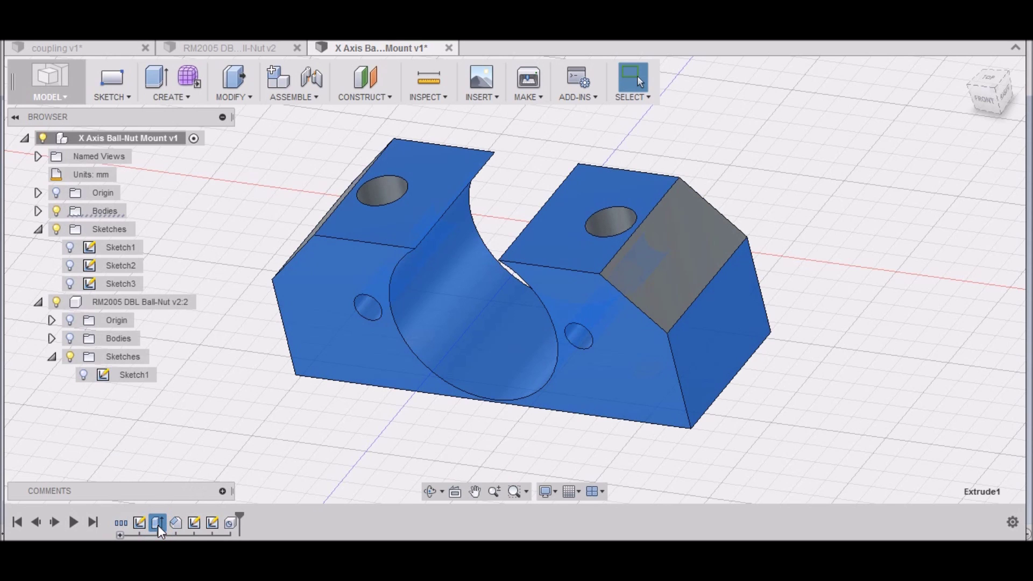
Edit Extrude1 to include both small front circle profiles, filling the side holes
right_click(158, 526)
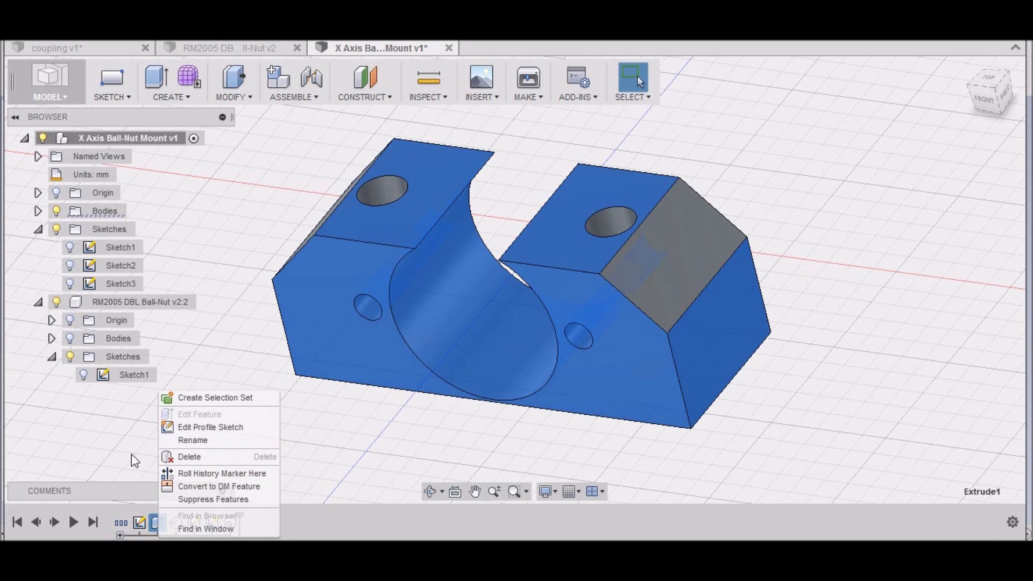
click(125, 449)
right_click(158, 525)
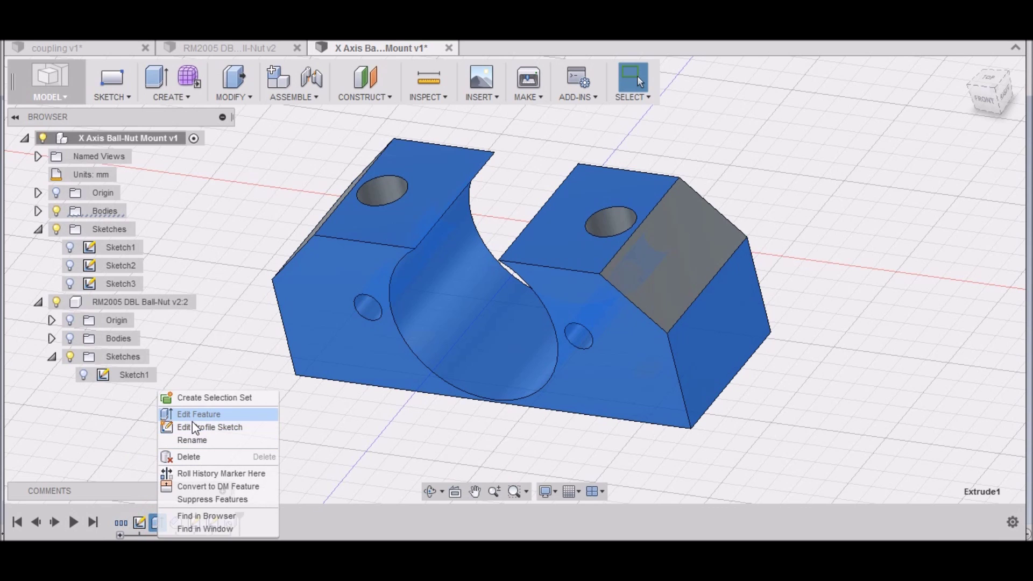
click(191, 414)
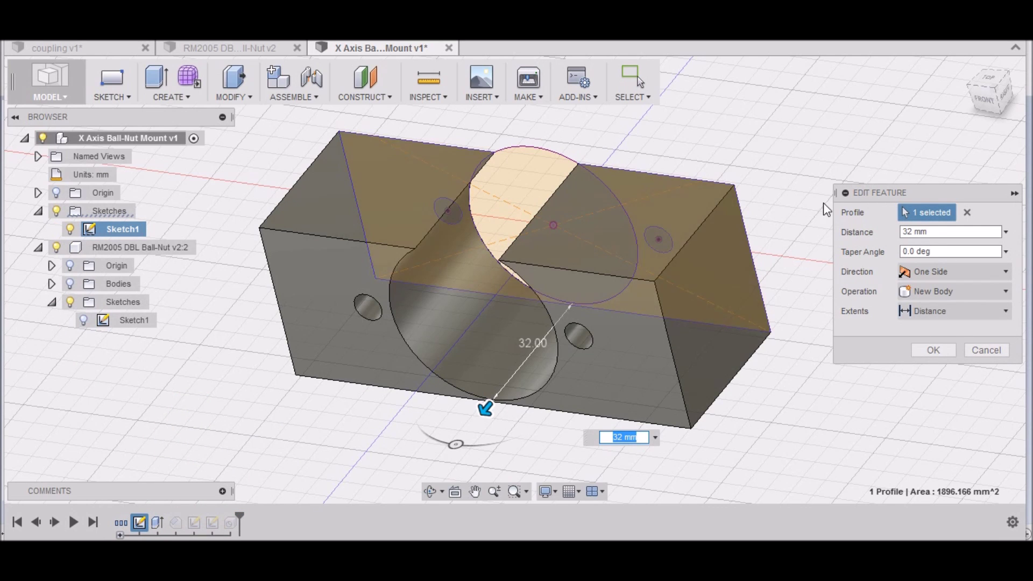
click(985, 100)
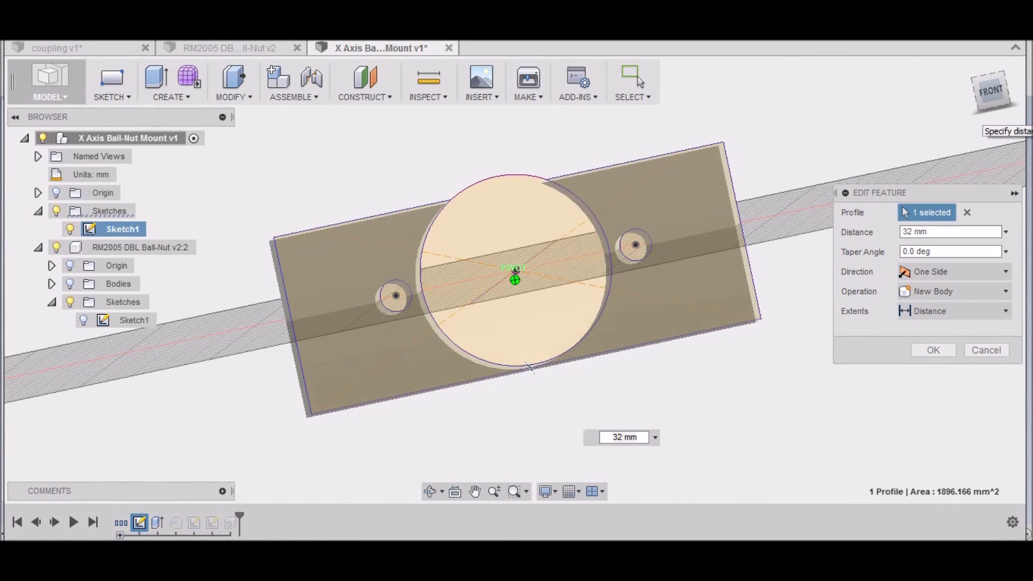
click(991, 90)
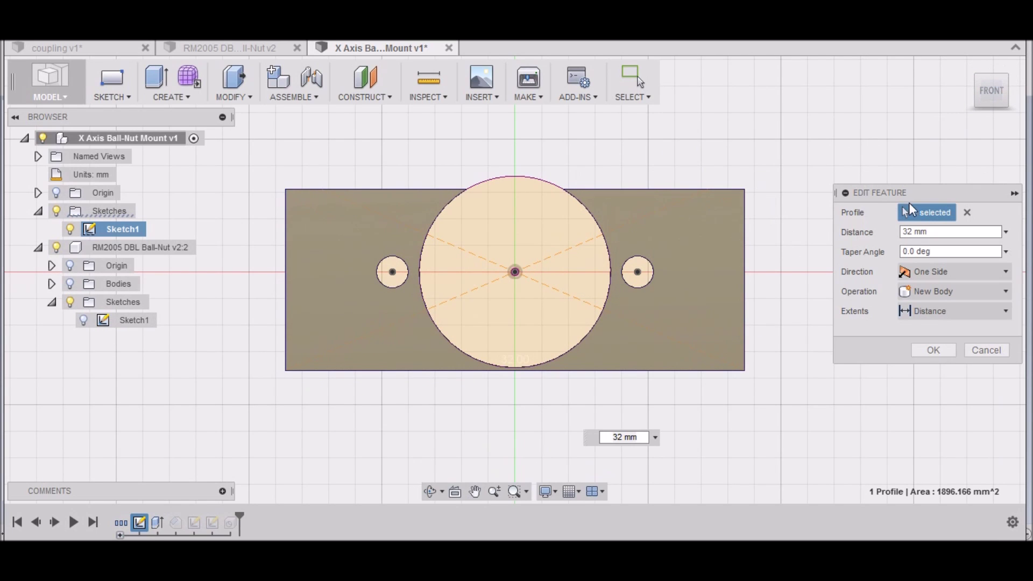
click(648, 270)
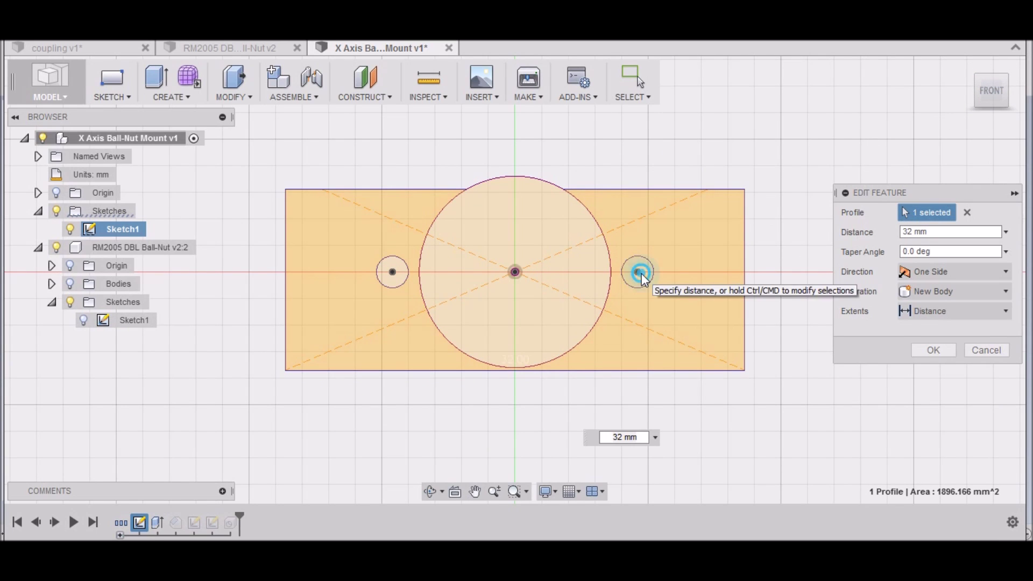
click(394, 273)
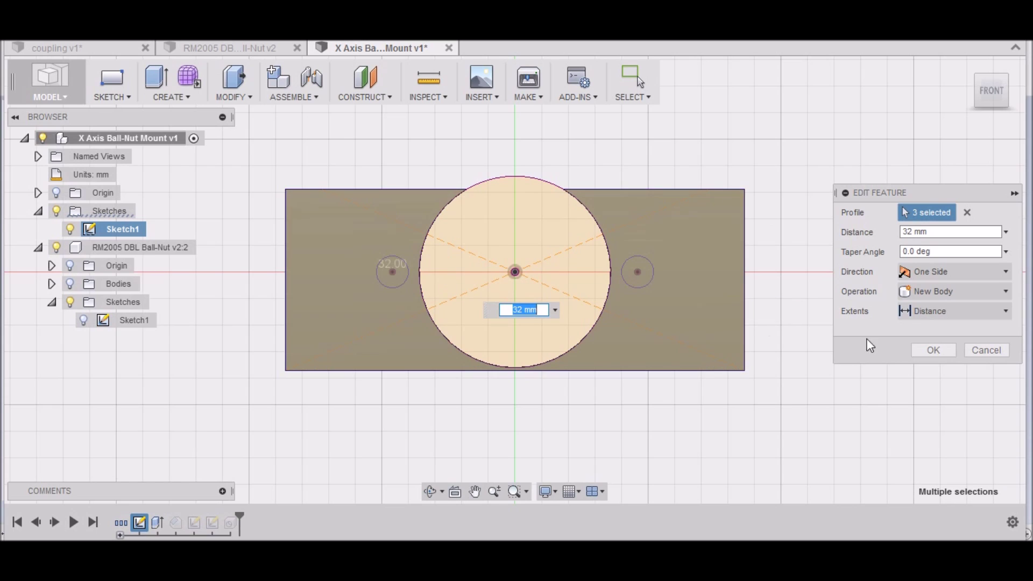
click(932, 350)
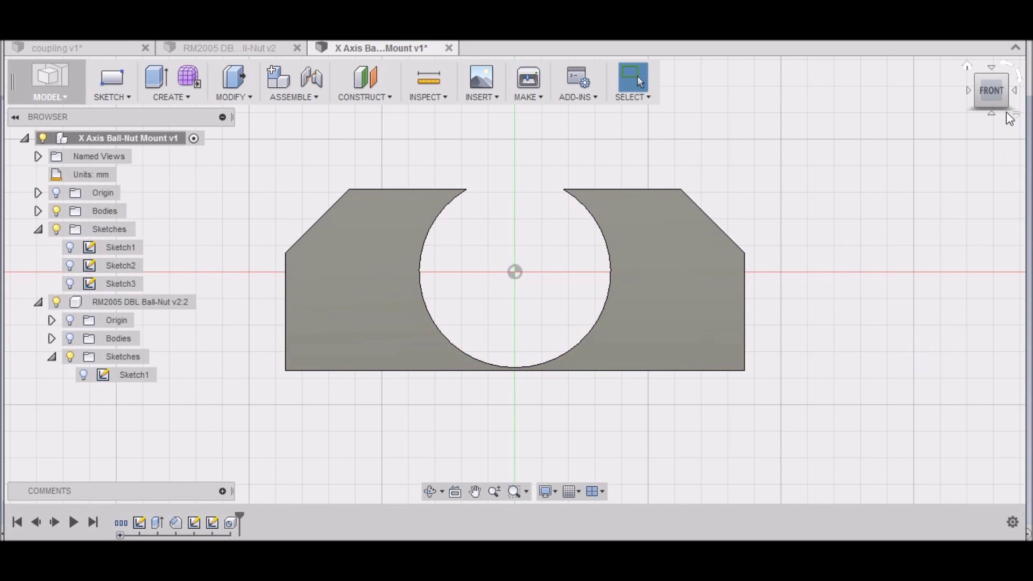
Show Sketch1 and switch to a straight front view
drag(1003, 95, 937, 113)
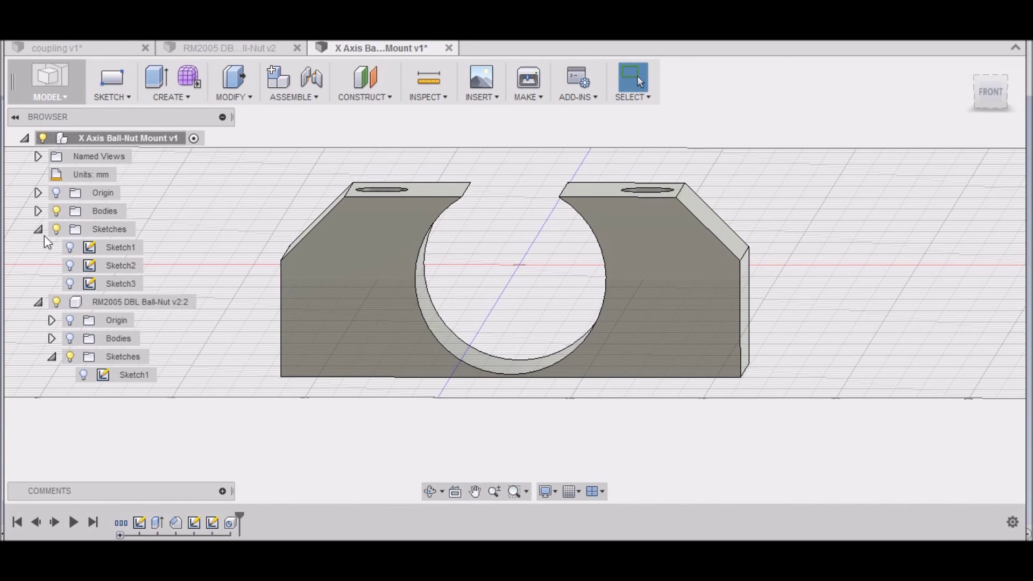
click(70, 247)
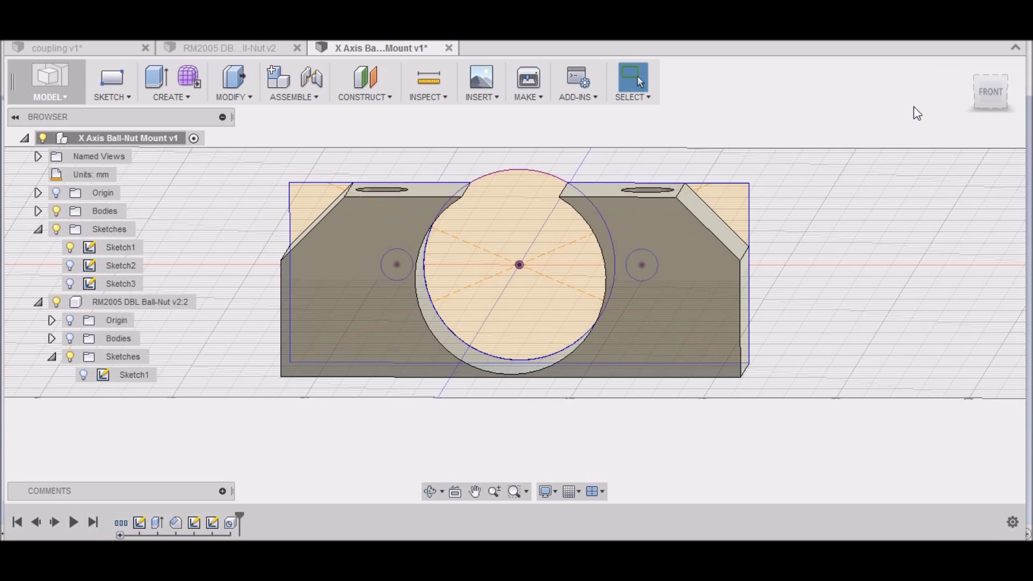
click(1000, 97)
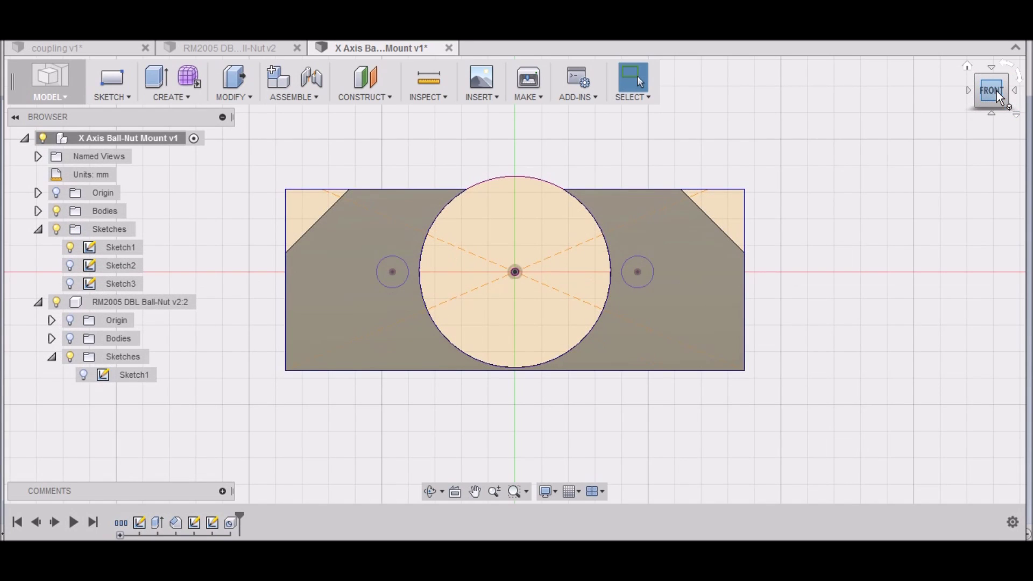
Edit the counterbored hole feature, increasing the counterbore depth to 19.05 mm
right_click(232, 522)
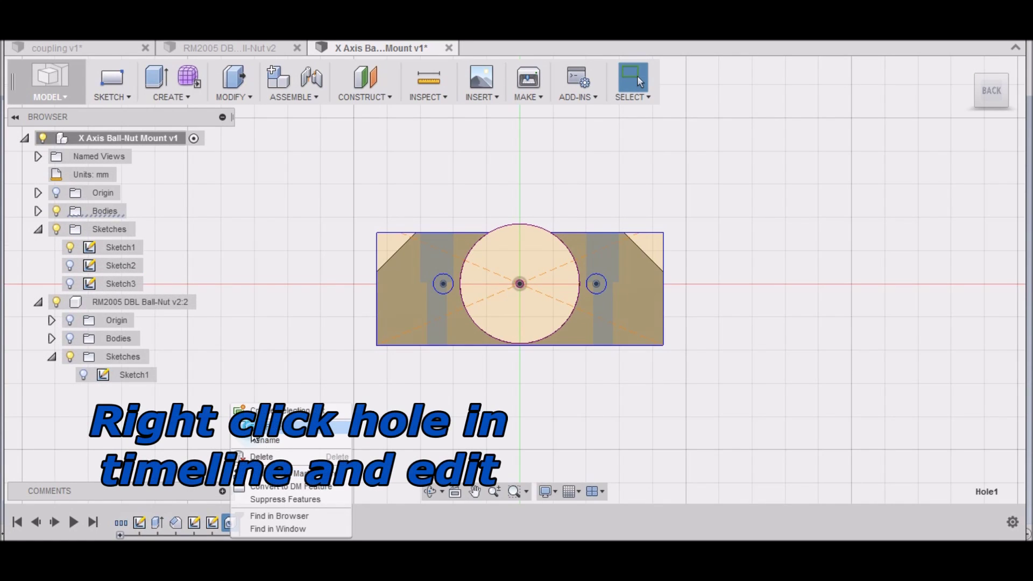
click(269, 425)
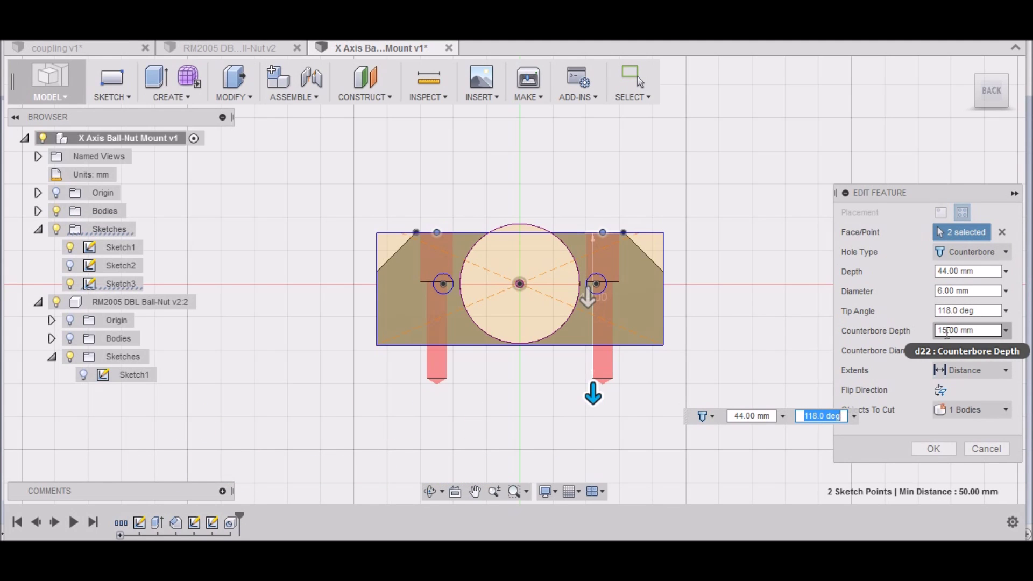
click(945, 330)
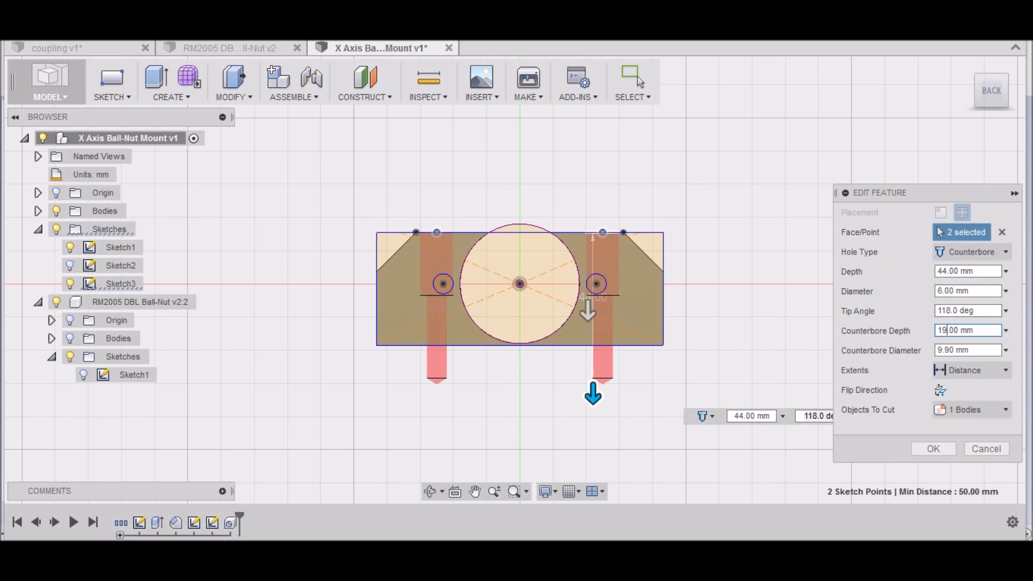
drag(1001, 89, 980, 122)
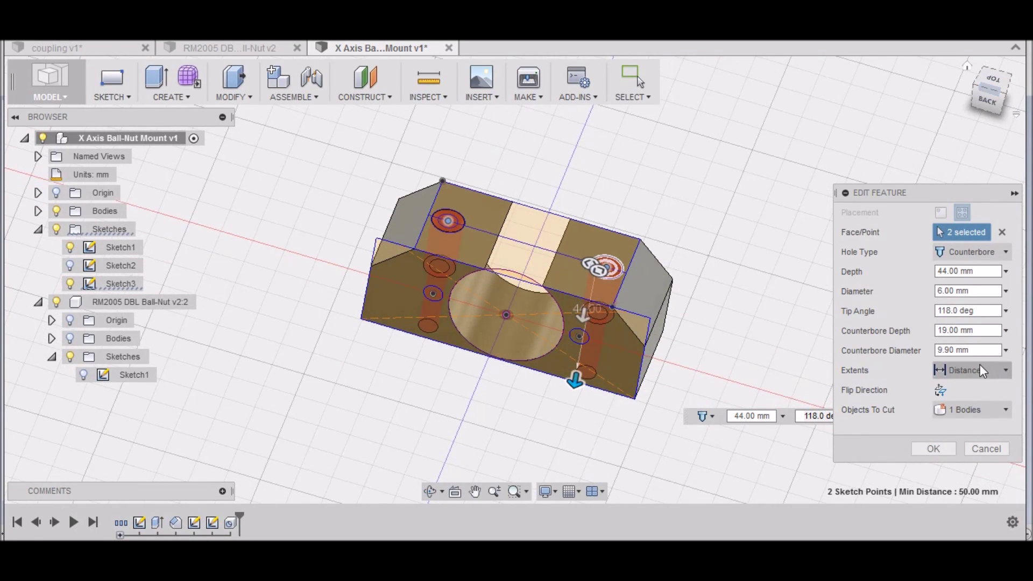
click(958, 331)
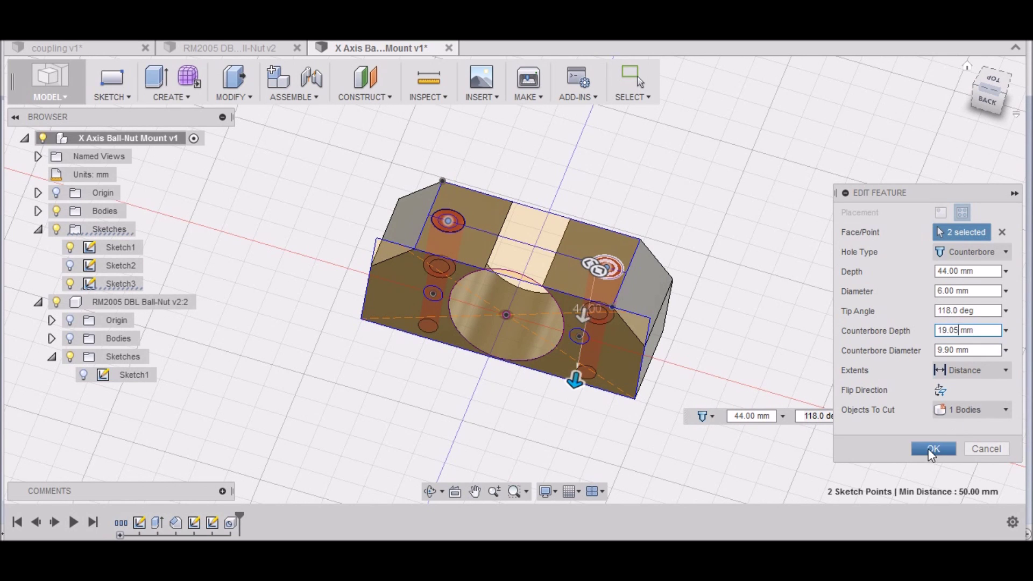
click(991, 100)
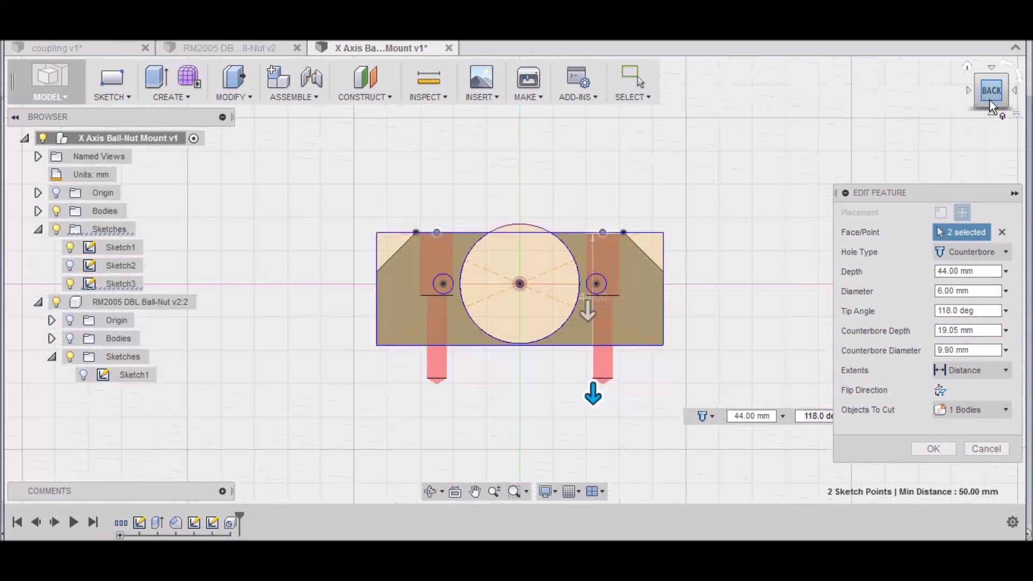
click(924, 447)
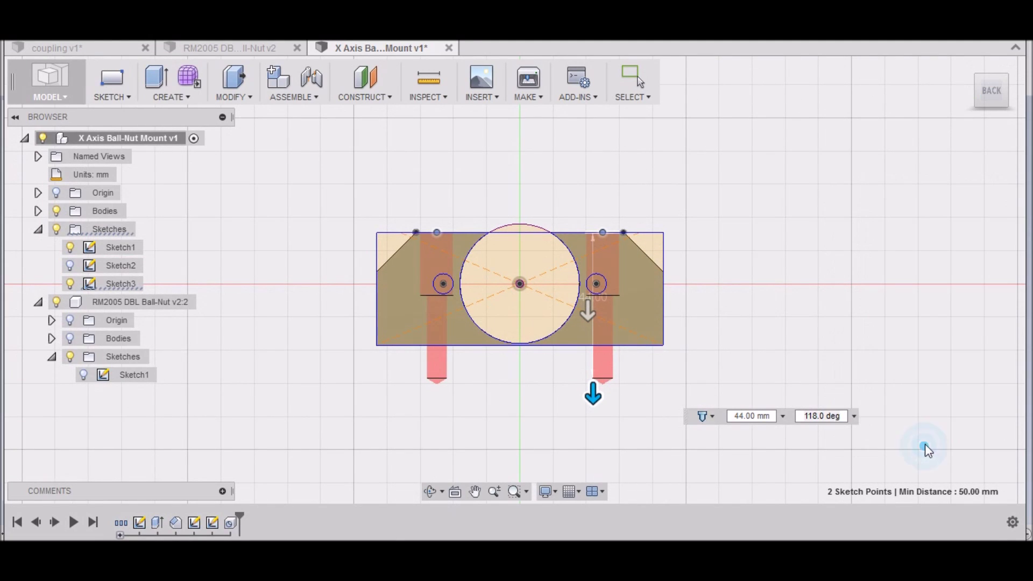
key(F6)
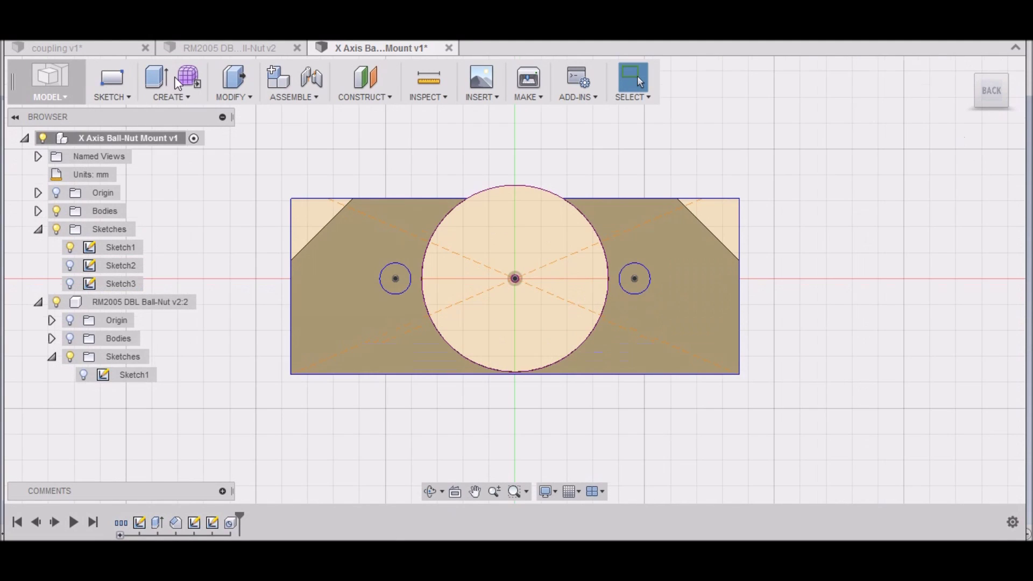
Extrude-cut both small circle profiles 15 mm deep into the block
click(233, 81)
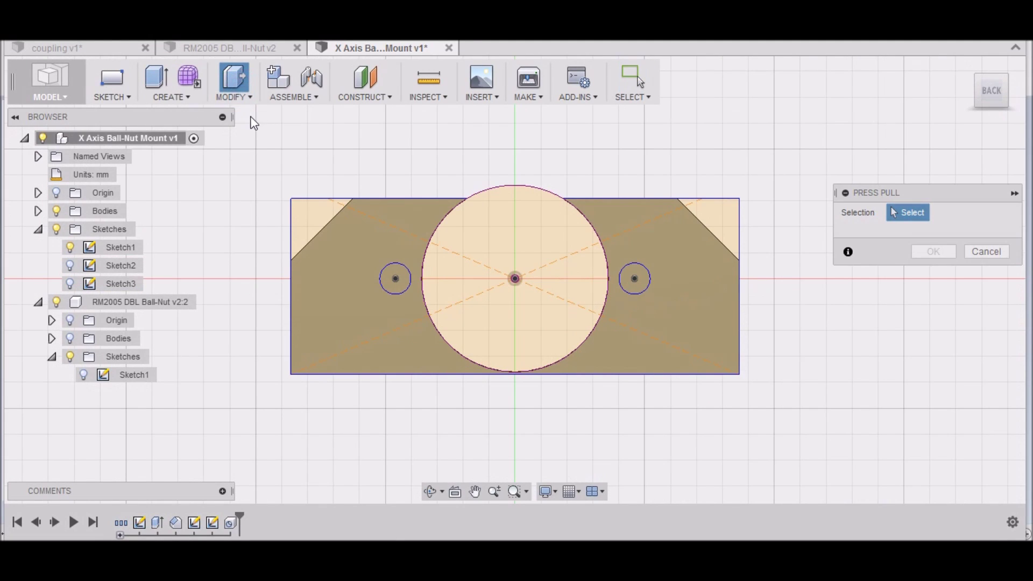
click(649, 279)
click(407, 274)
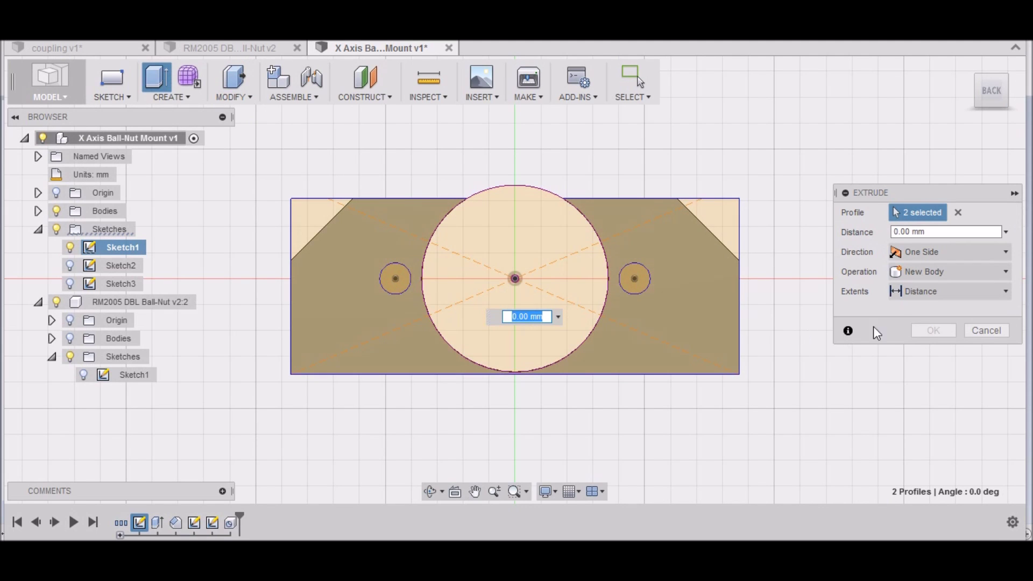
click(1008, 279)
click(968, 306)
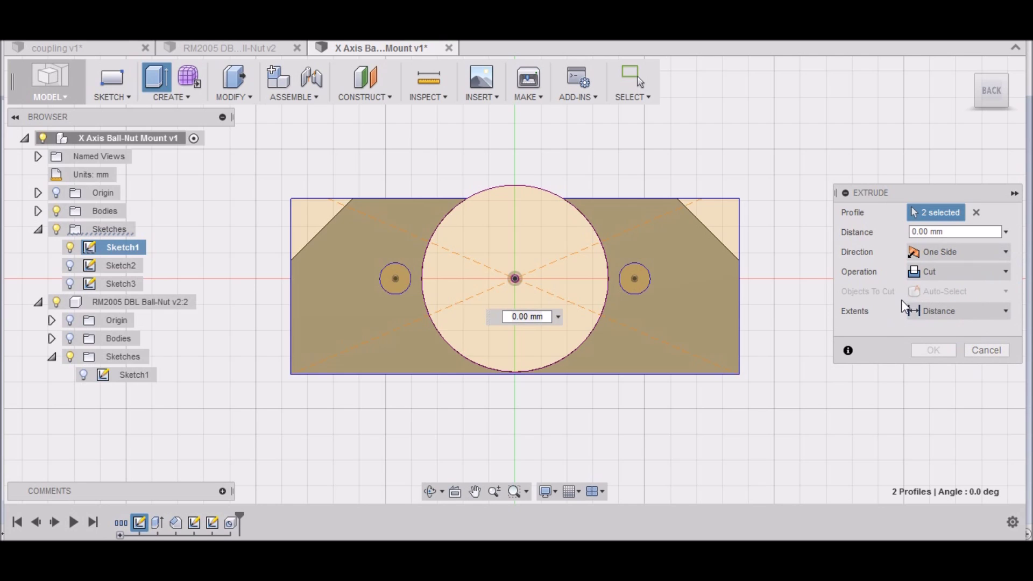
click(916, 231)
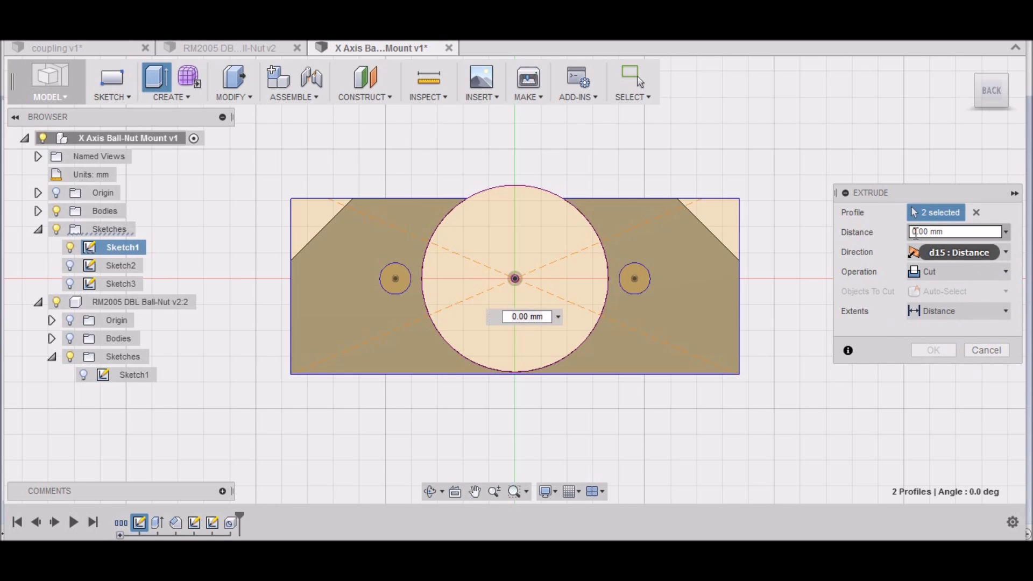
click(916, 233)
text(15)
click(991, 105)
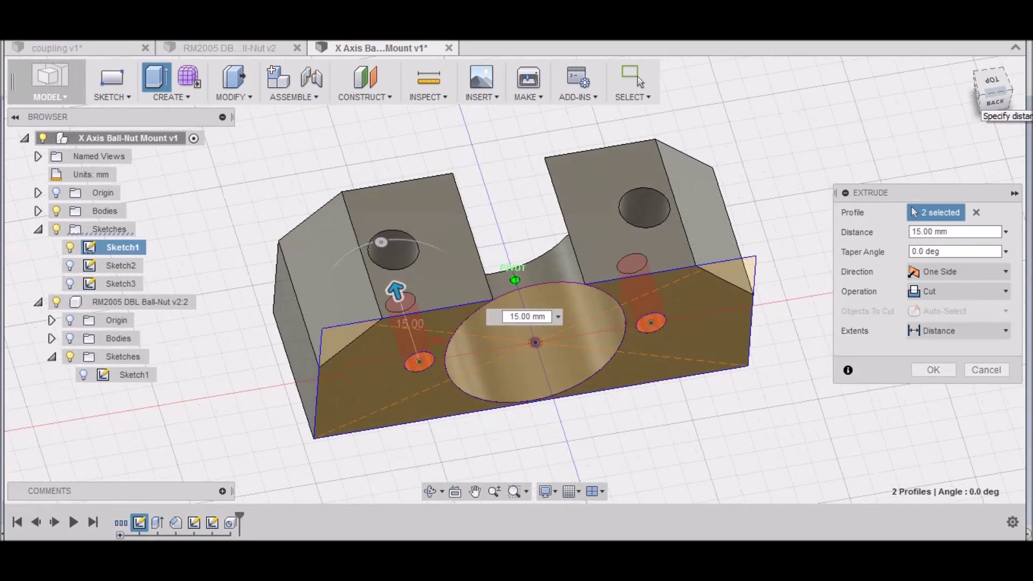
click(946, 369)
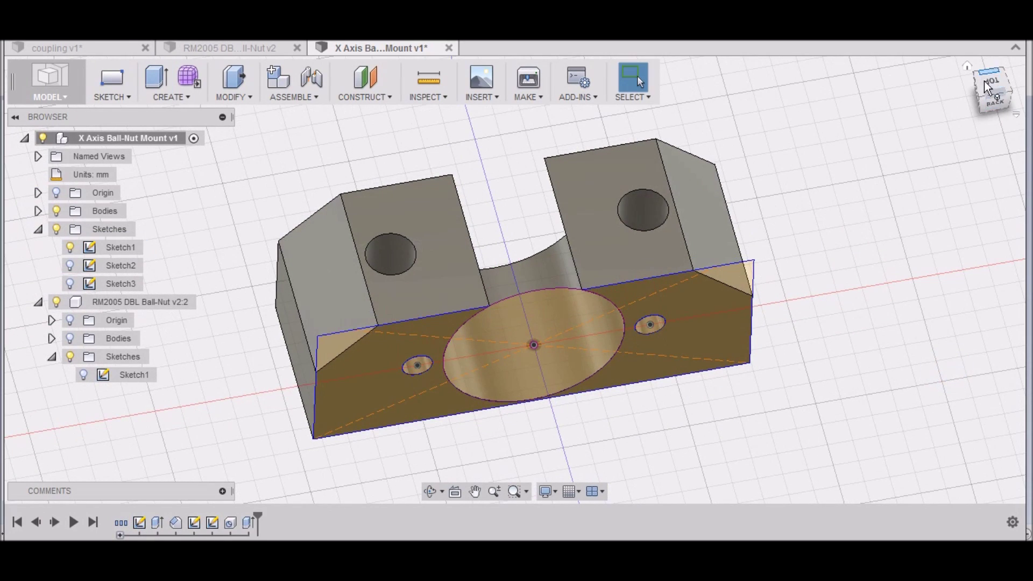
Hide Sketch1 and view the mount block from the home orientation
click(70, 248)
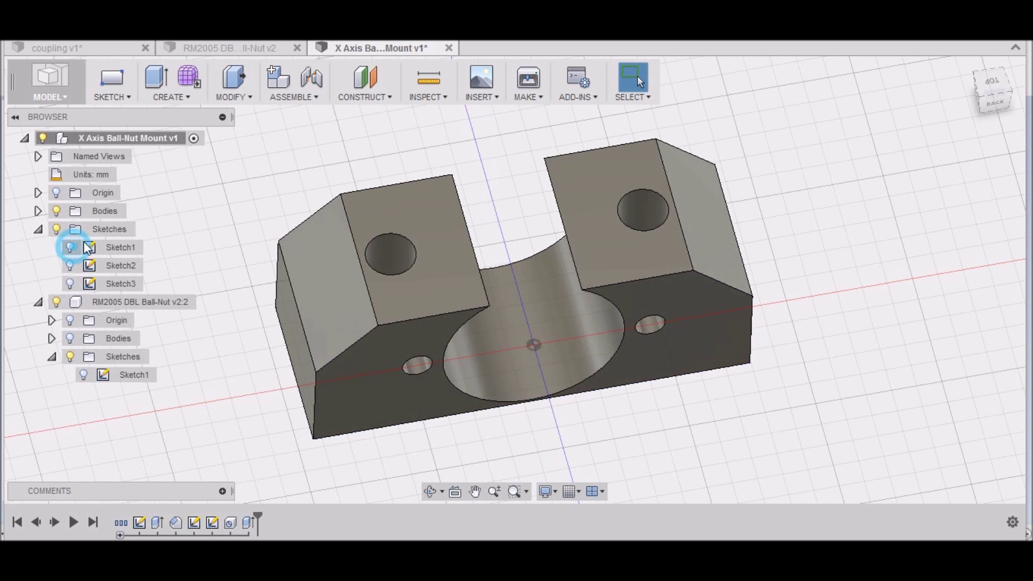
click(967, 64)
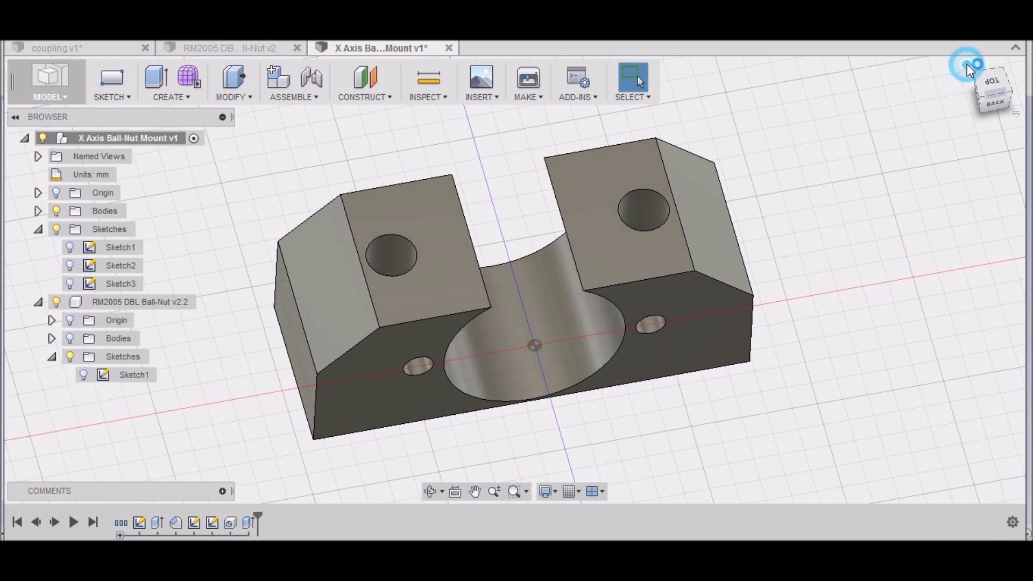
mouse_move(989, 107)
mouse_down()
mouse_move(985, 118)
mouse_move(990, 99)
mouse_up()
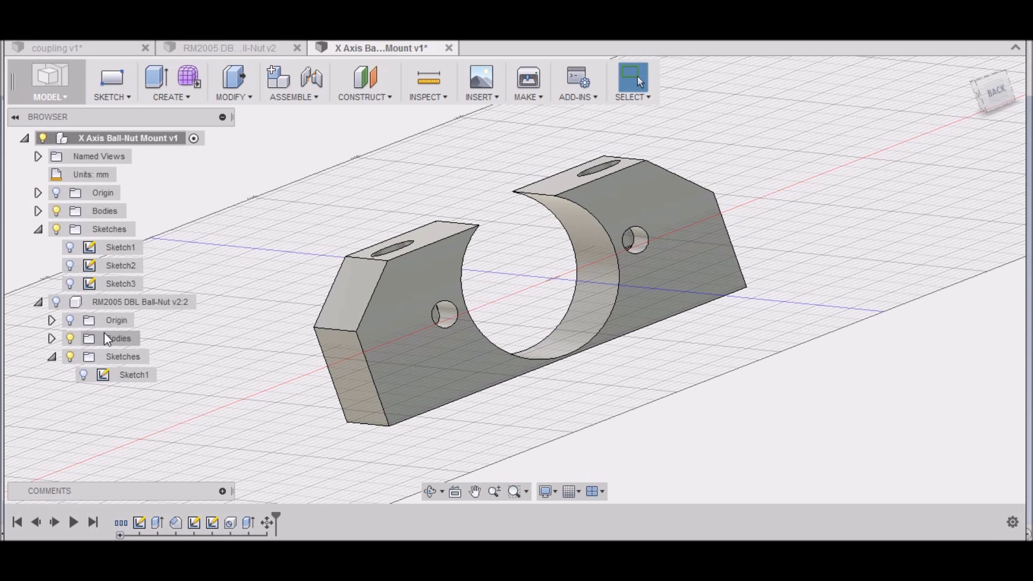
Thread both 15 mm back holes with the M6x0.75 designation
click(179, 98)
click(167, 264)
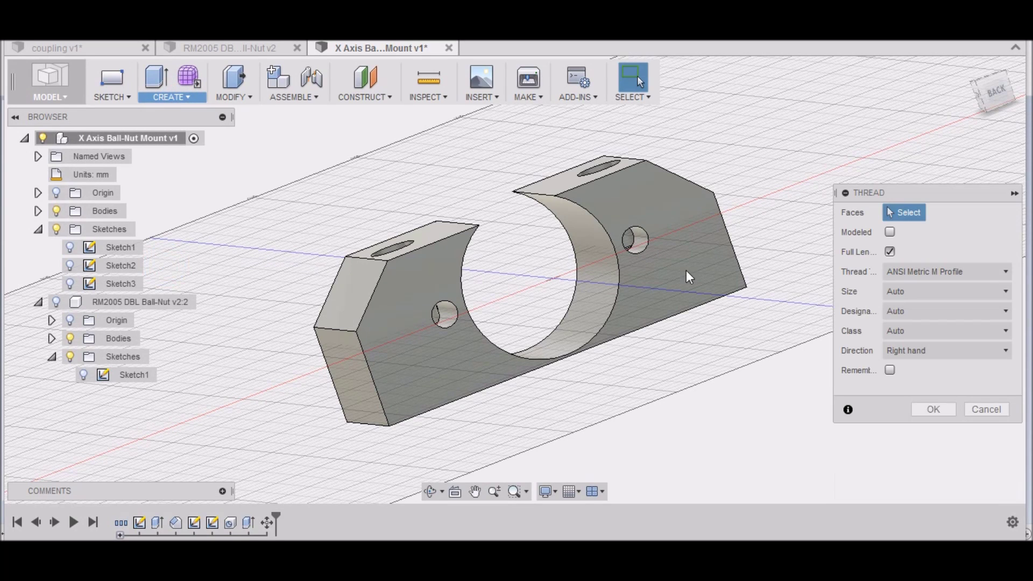
click(450, 314)
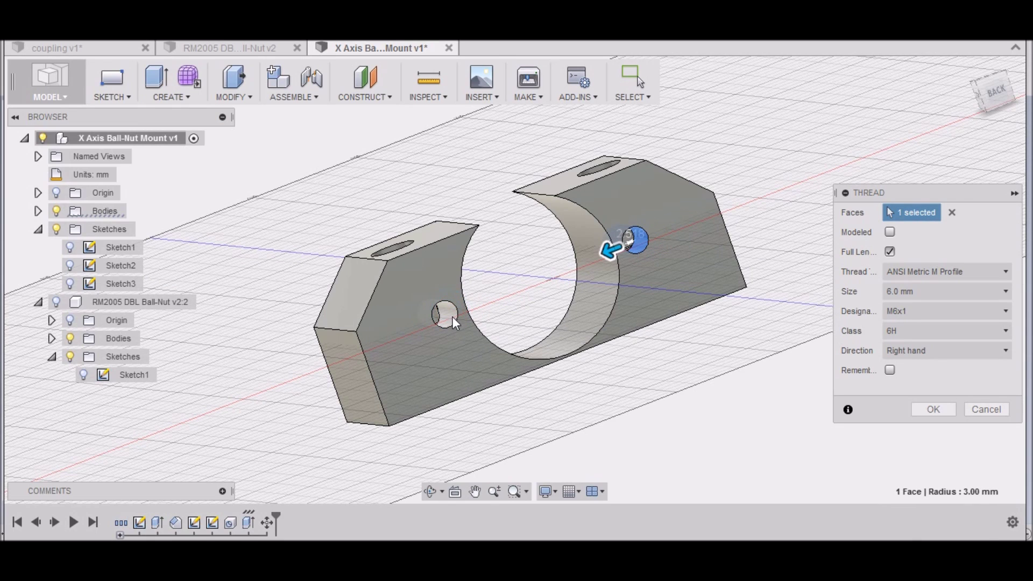
click(453, 311)
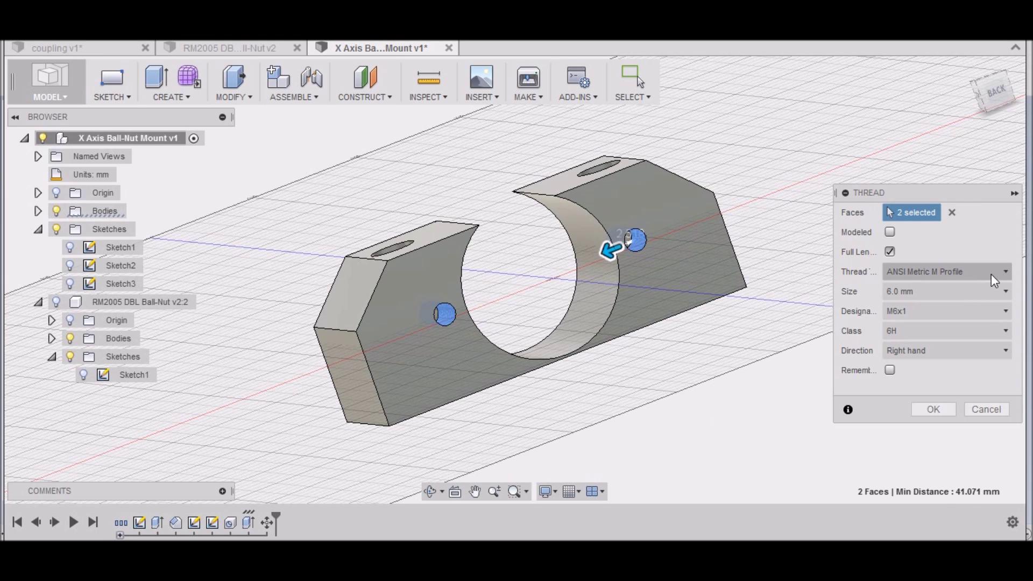
click(1005, 312)
click(957, 344)
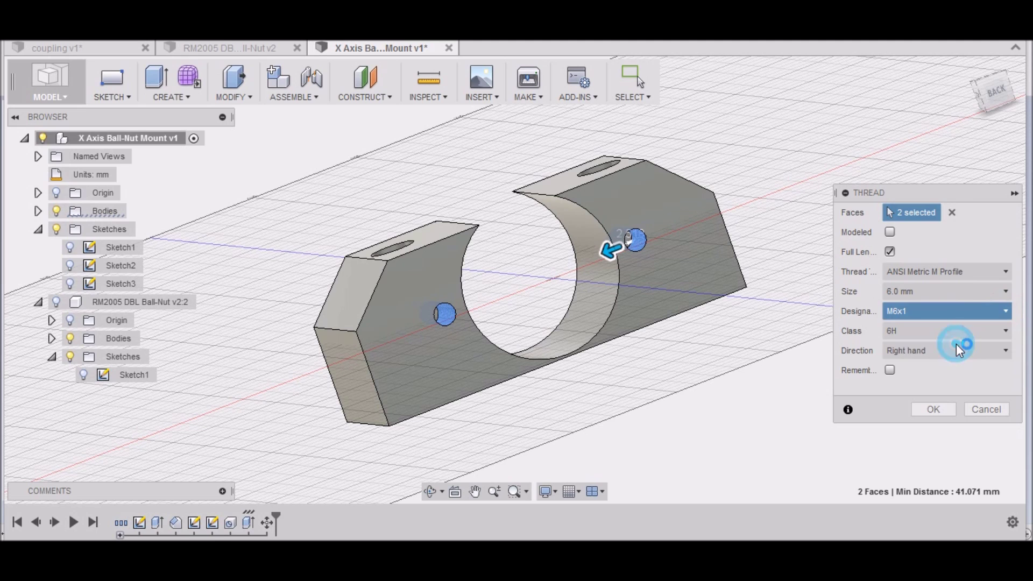
click(937, 410)
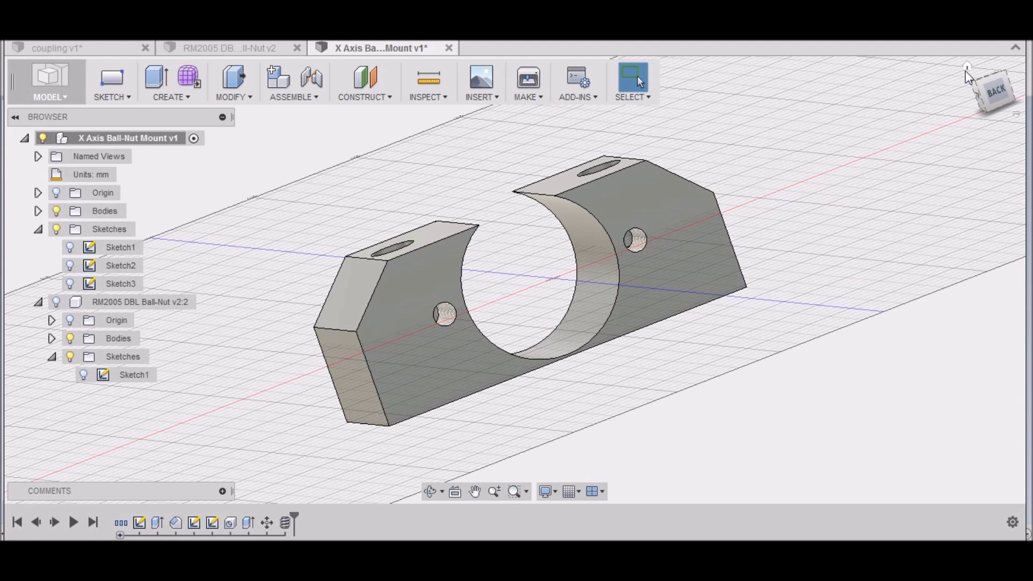
Show the RM2005 DBL Ball-Nut component and check it sits in the mount
click(967, 69)
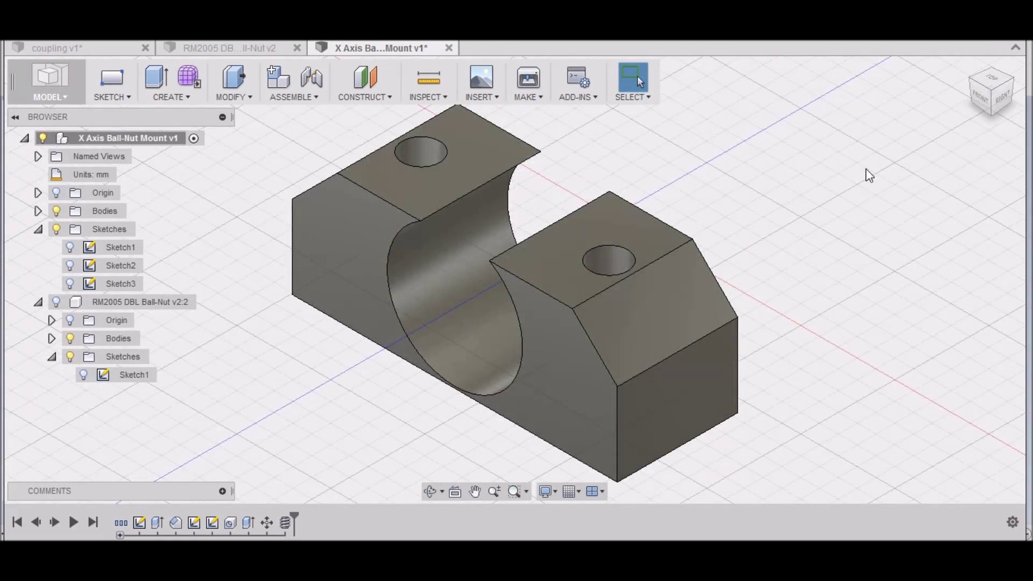
scroll(576, 295, up, 2)
scroll(530, 350, down, 5)
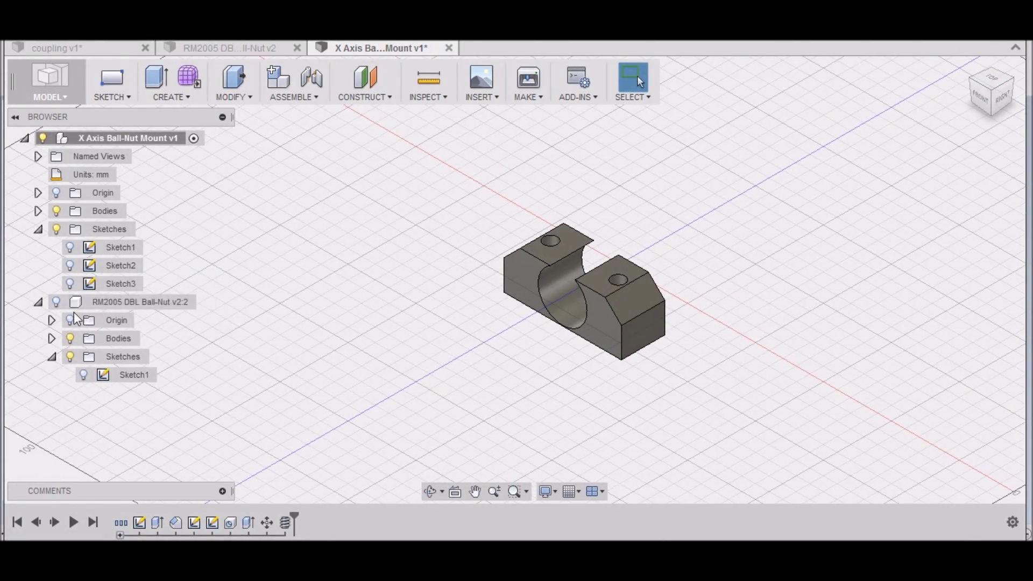
click(57, 304)
click(57, 303)
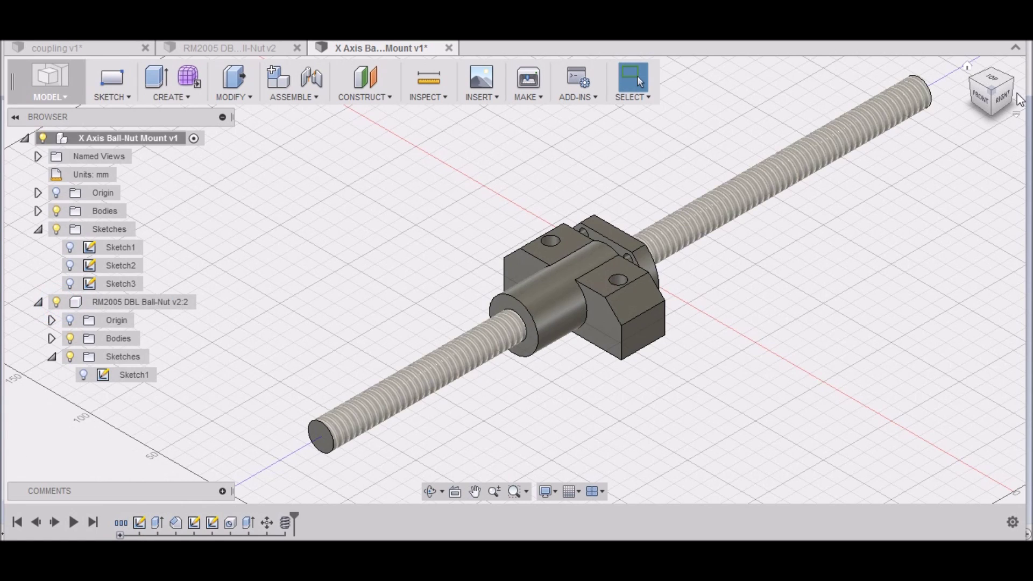
click(998, 101)
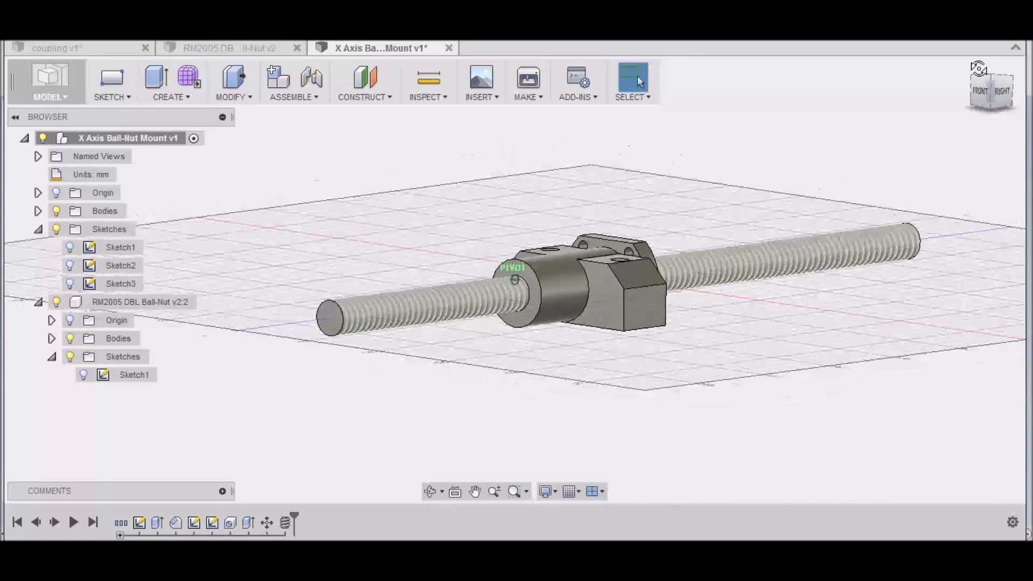
shift+middle_drag(515, 280, 456, 411)
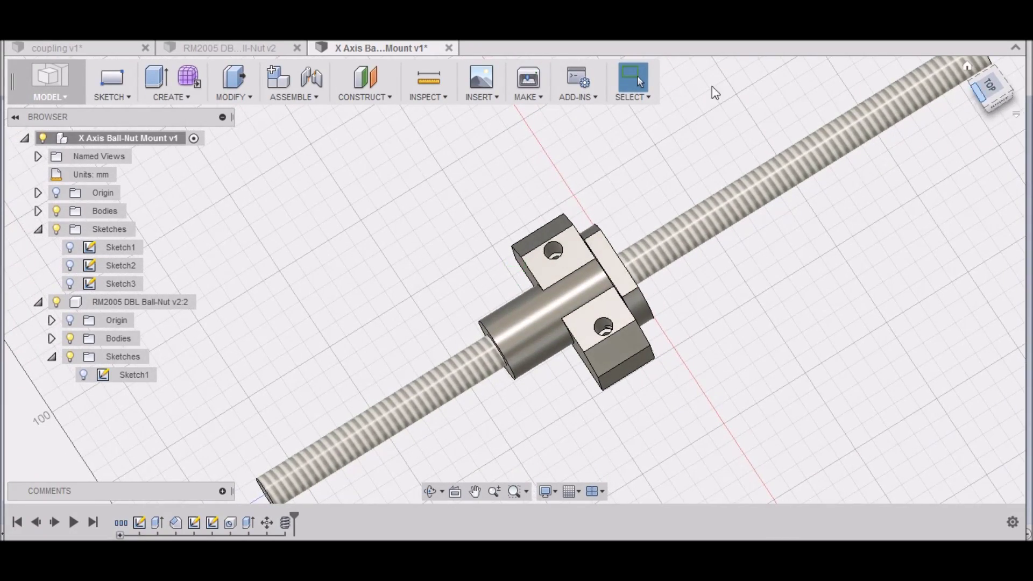
Save the X Axis Ball-Nut Mount design as a new version
key(ctrl+s)
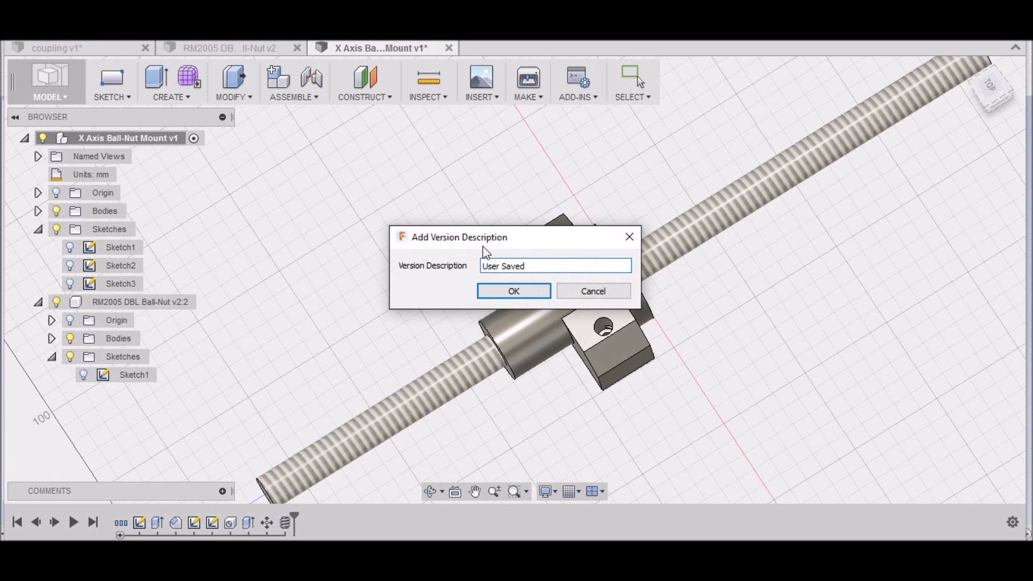
click(495, 289)
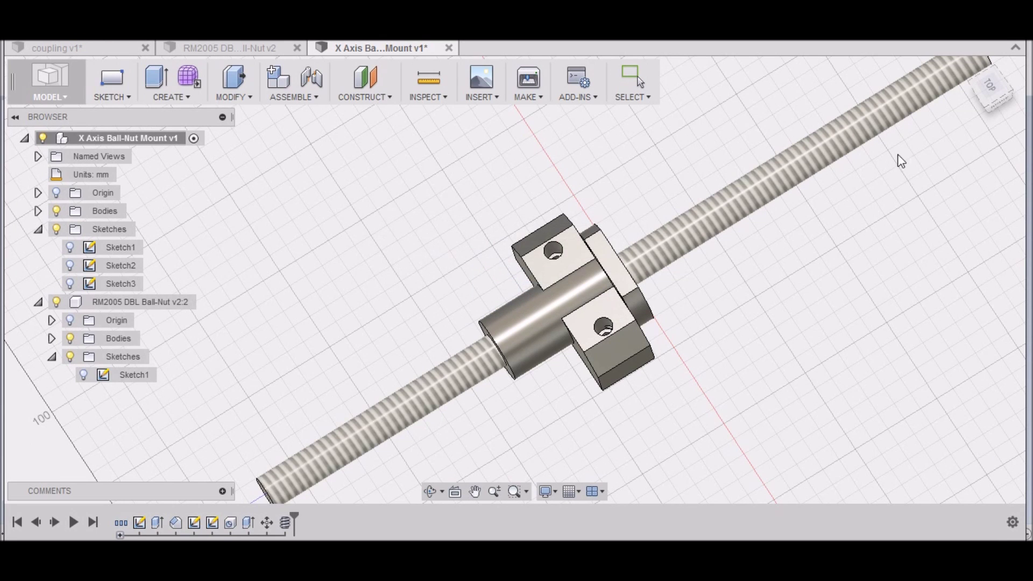
click(993, 99)
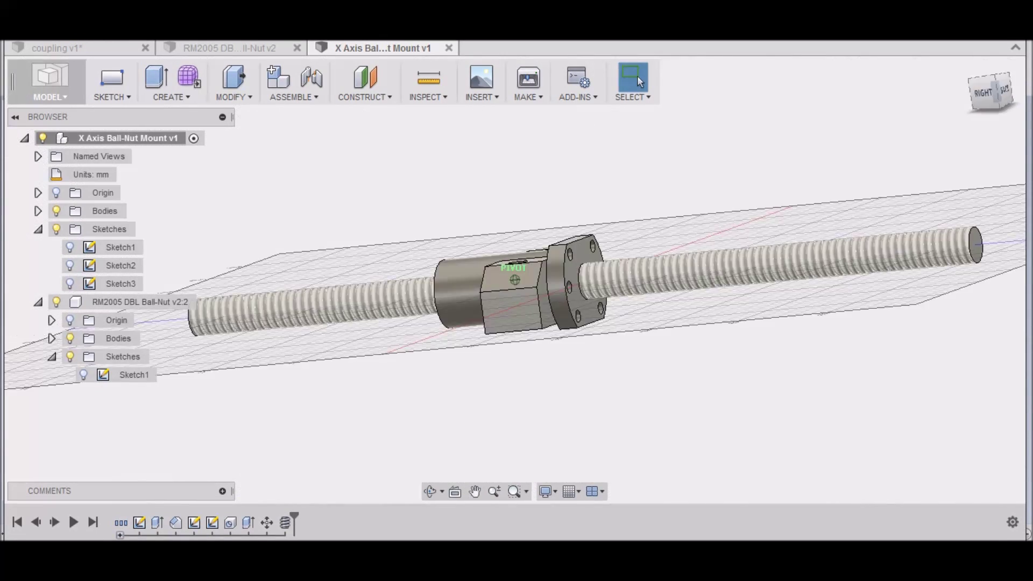
Hide the RM2005 DBL Ball-Nut component, leaving the mount and its bore cradle visible
scroll(541, 285, up, 6)
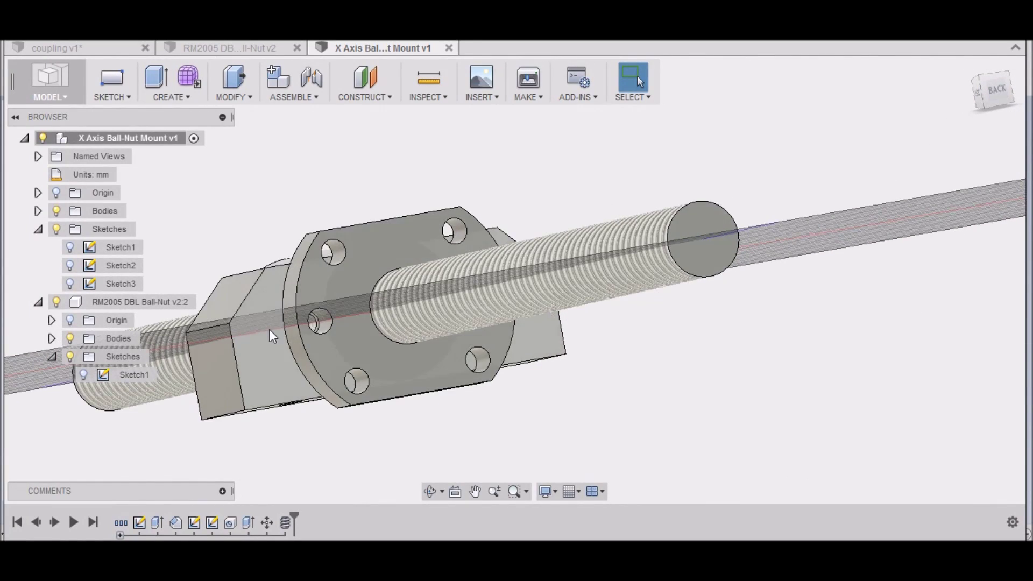
scroll(295, 323, up, 2)
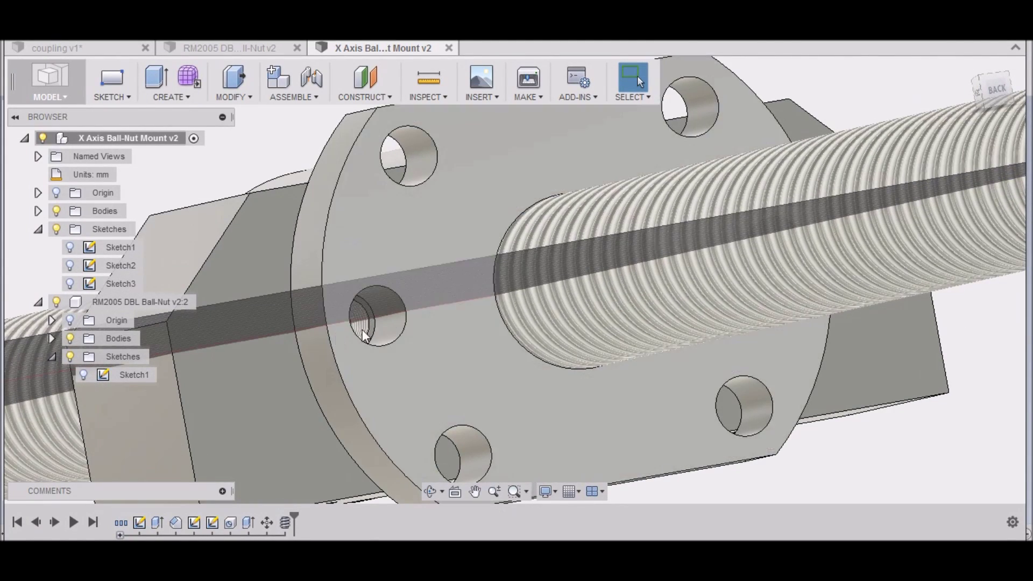
scroll(437, 292, down, 5)
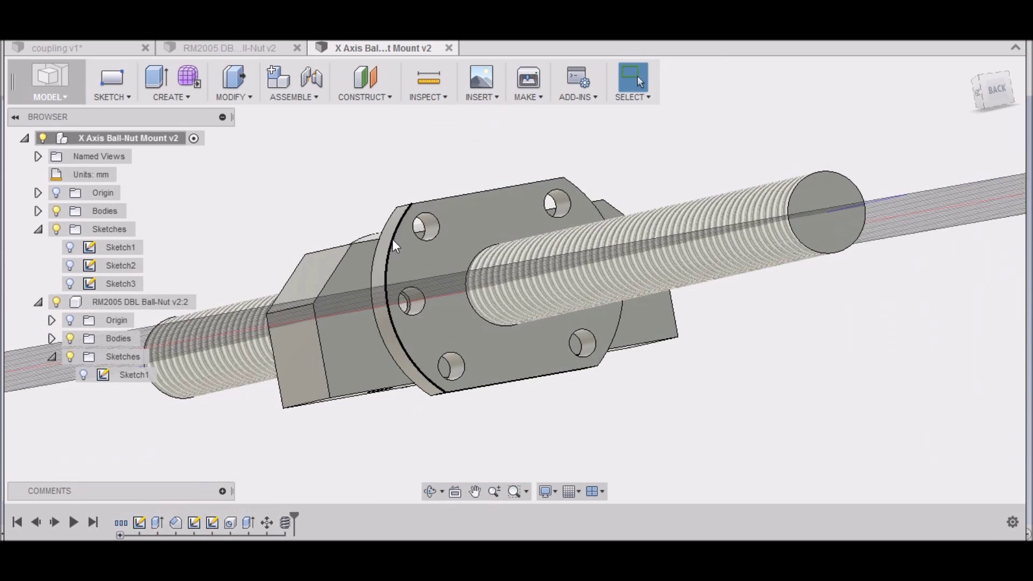
mouse_move(729, 169)
shift+middle_down()
mouse_move(629, 175)
mouse_move(808, 228)
shift+middle_up()
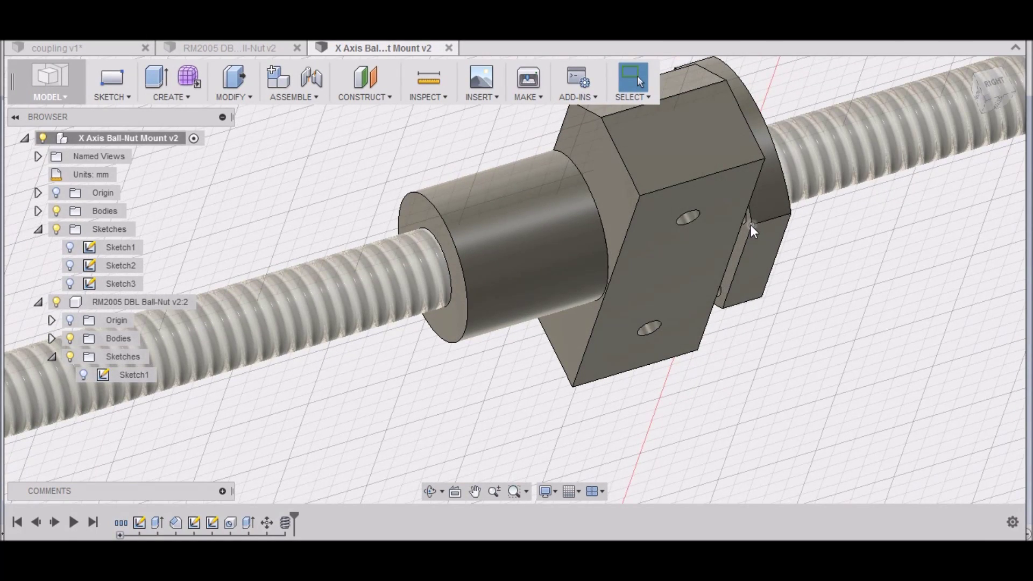
click(995, 80)
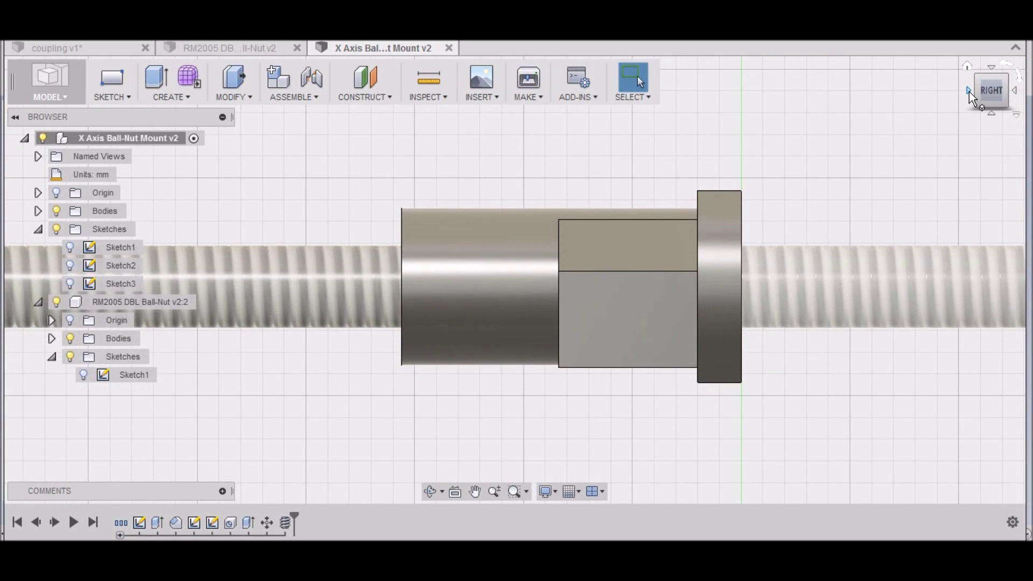
click(970, 93)
scroll(624, 377, up, 4)
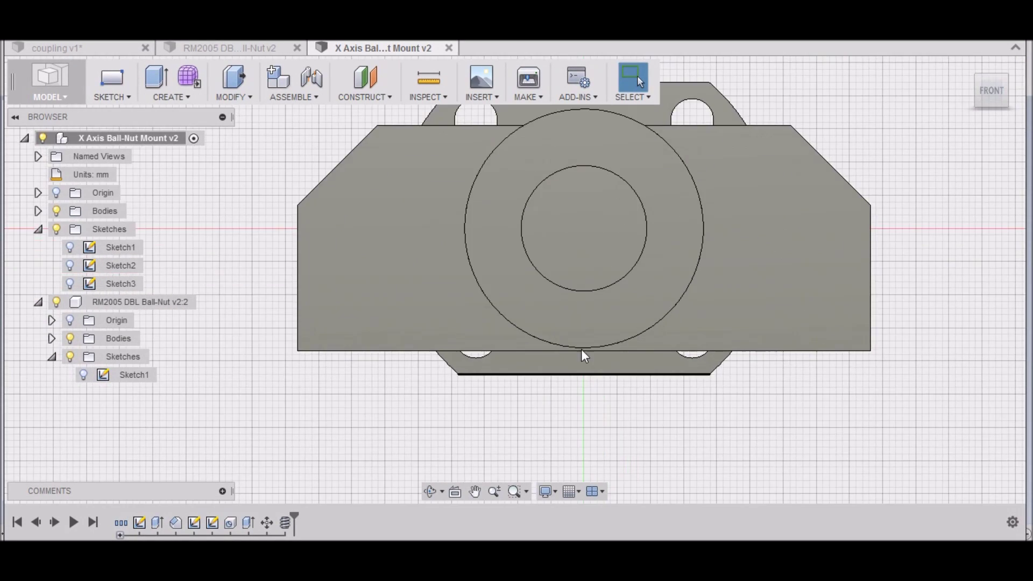
click(460, 365)
key(v)
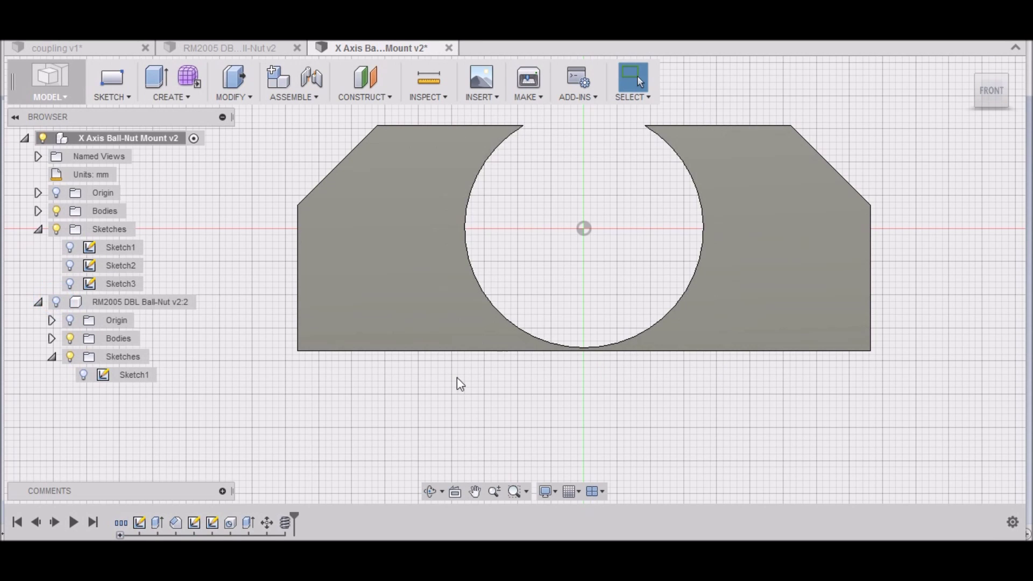
scroll(592, 350, up, 2)
scroll(592, 350, up, 2)
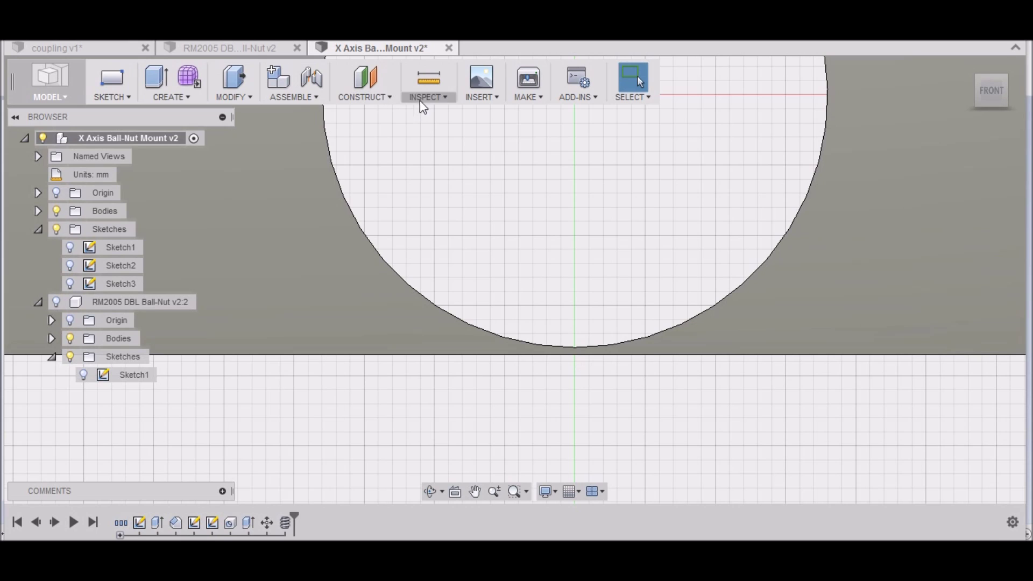
click(431, 78)
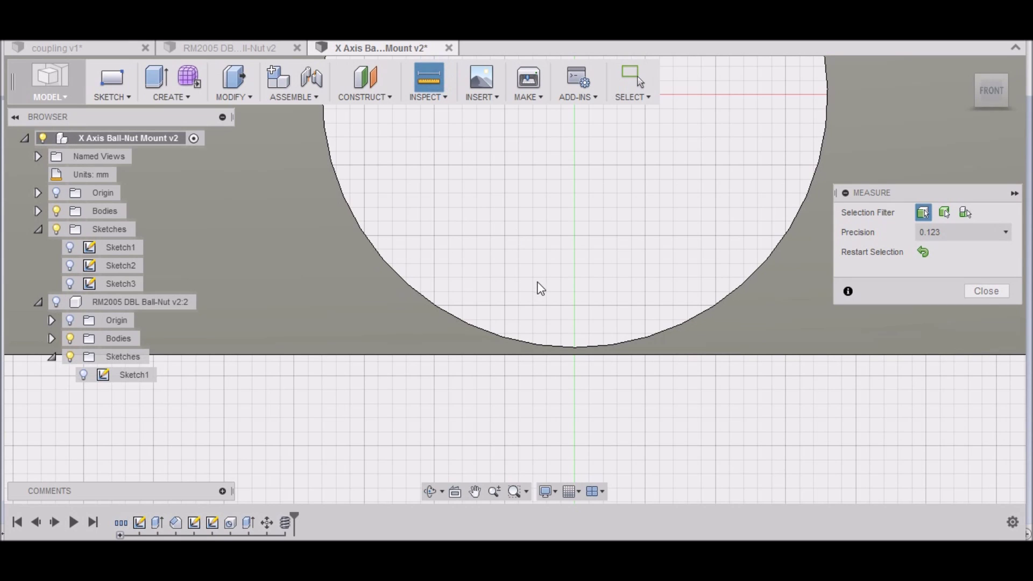
click(574, 348)
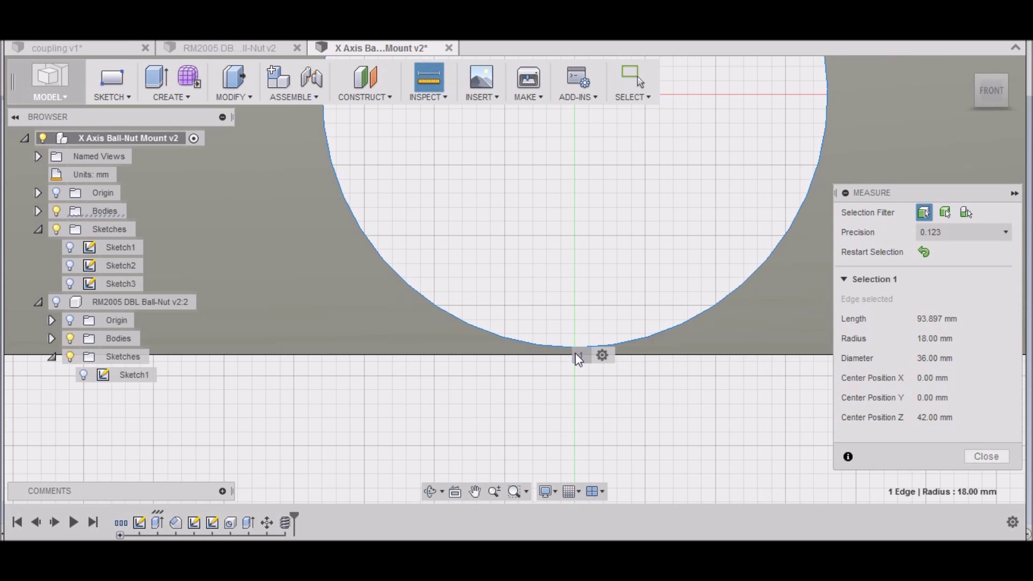
scroll(562, 363, up, 2)
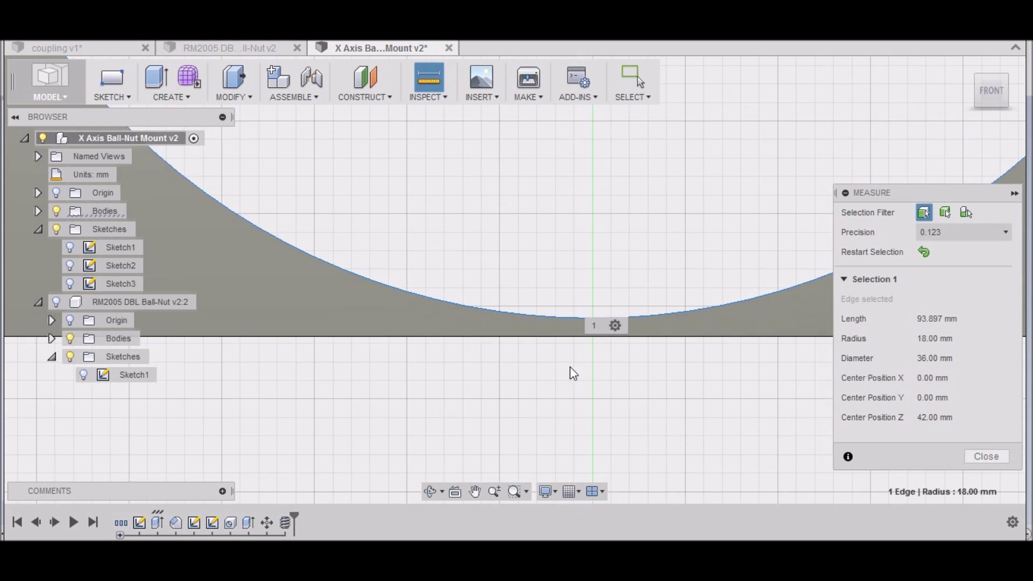
click(581, 279)
click(589, 319)
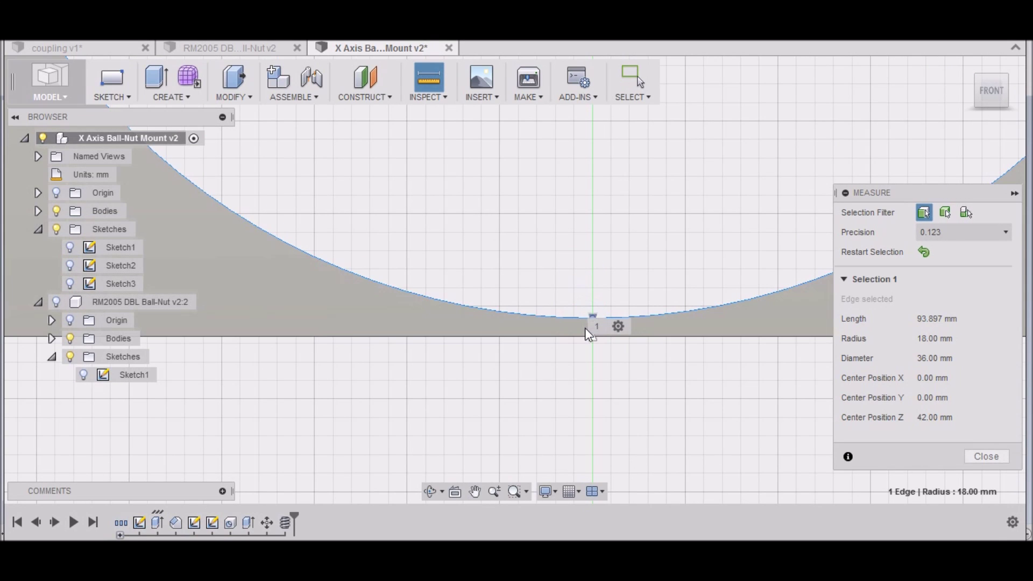
click(586, 336)
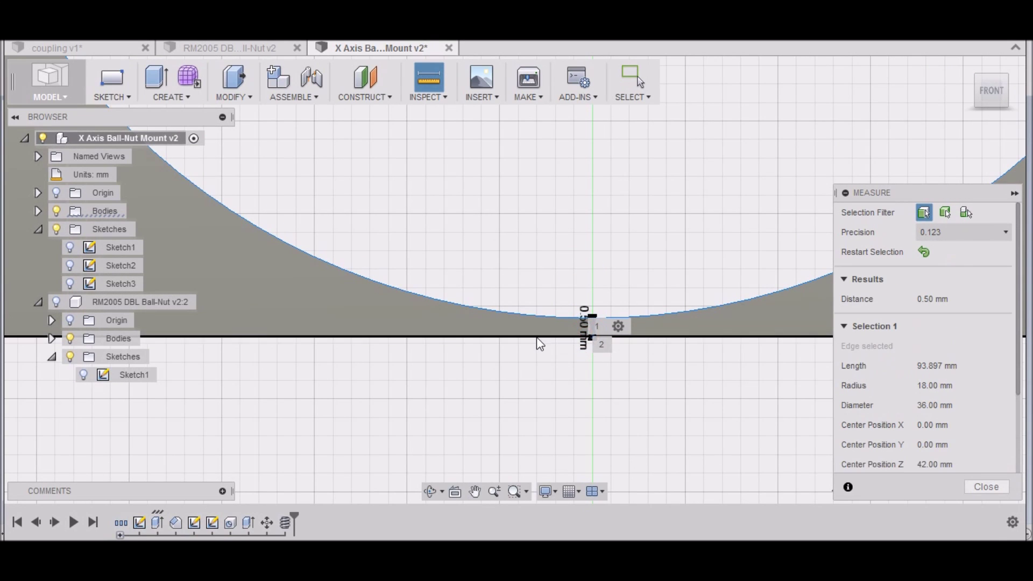
scroll(495, 344, down, 2)
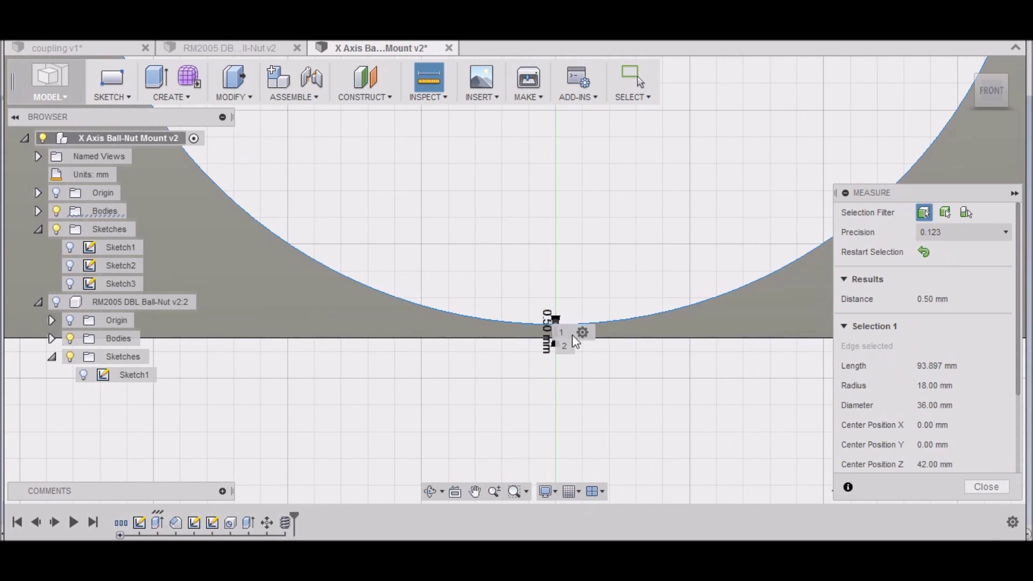
click(1001, 496)
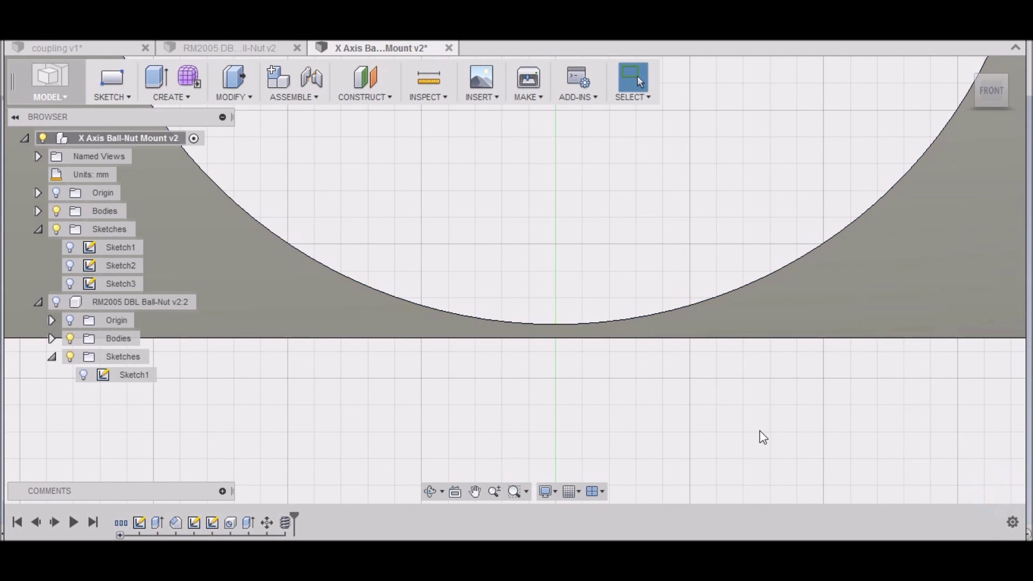
scroll(475, 332, down, 5)
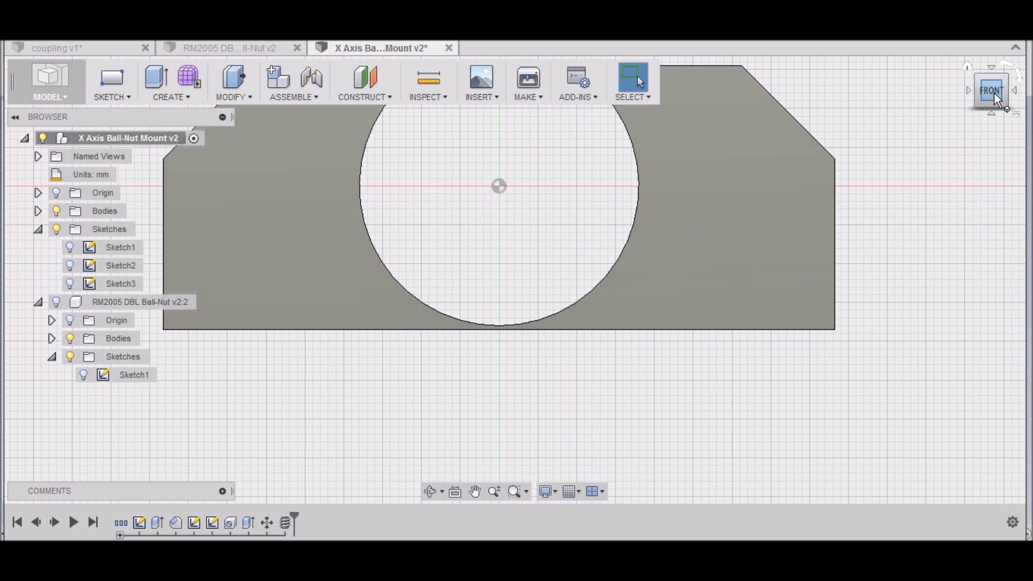
From the front view, make Sketch1 visible and hide the solid body
click(996, 98)
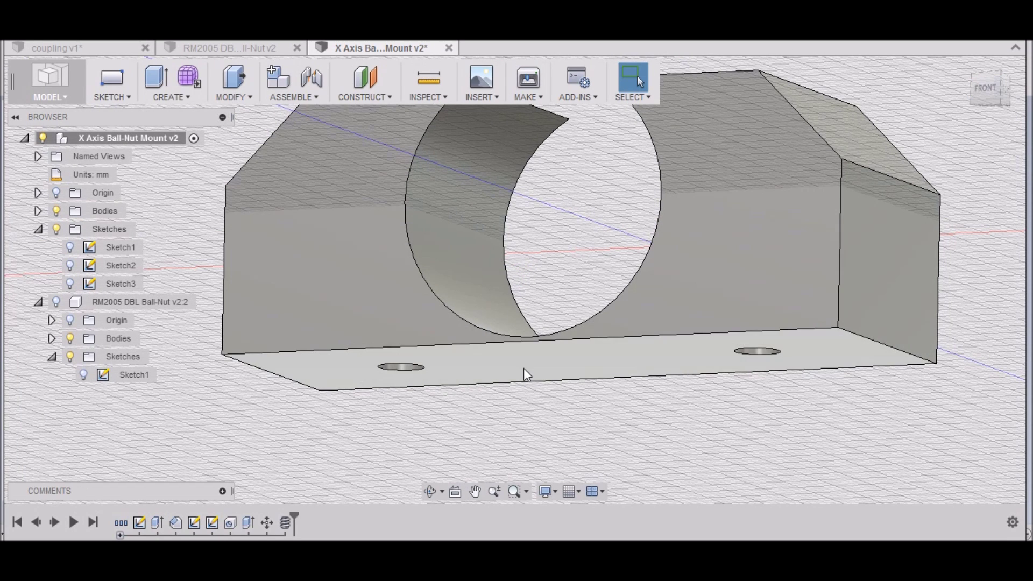
click(988, 97)
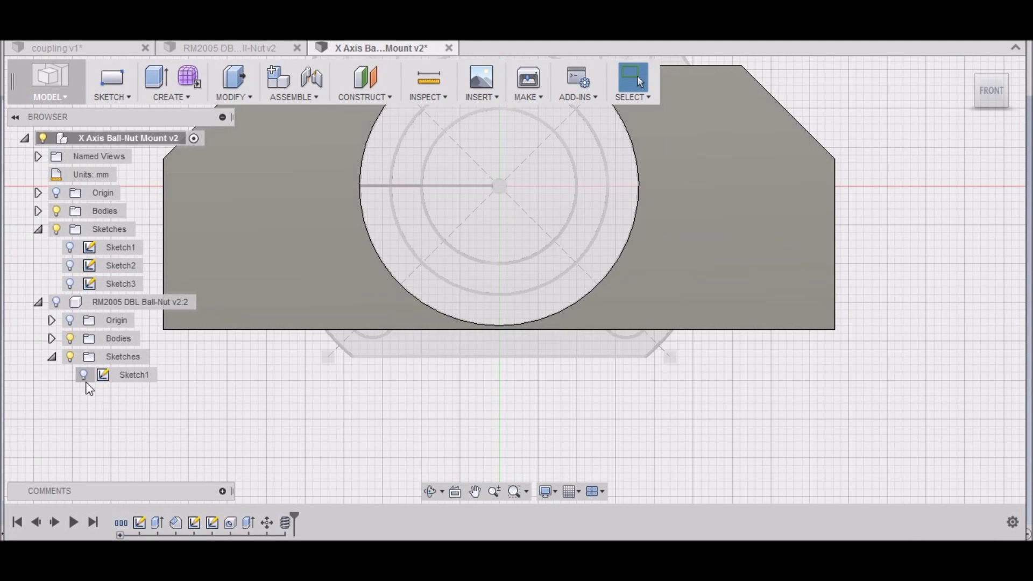
click(71, 249)
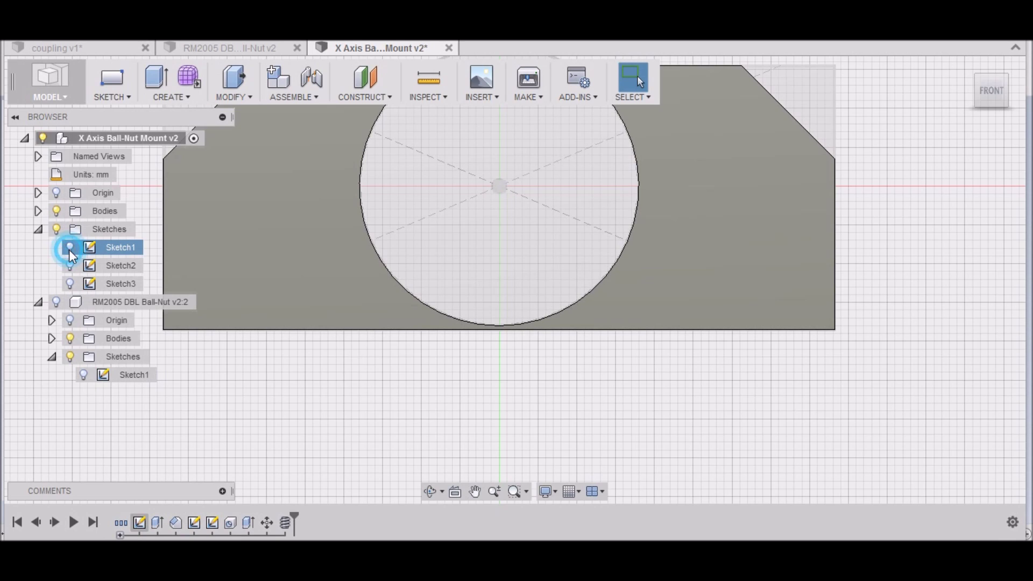
click(70, 248)
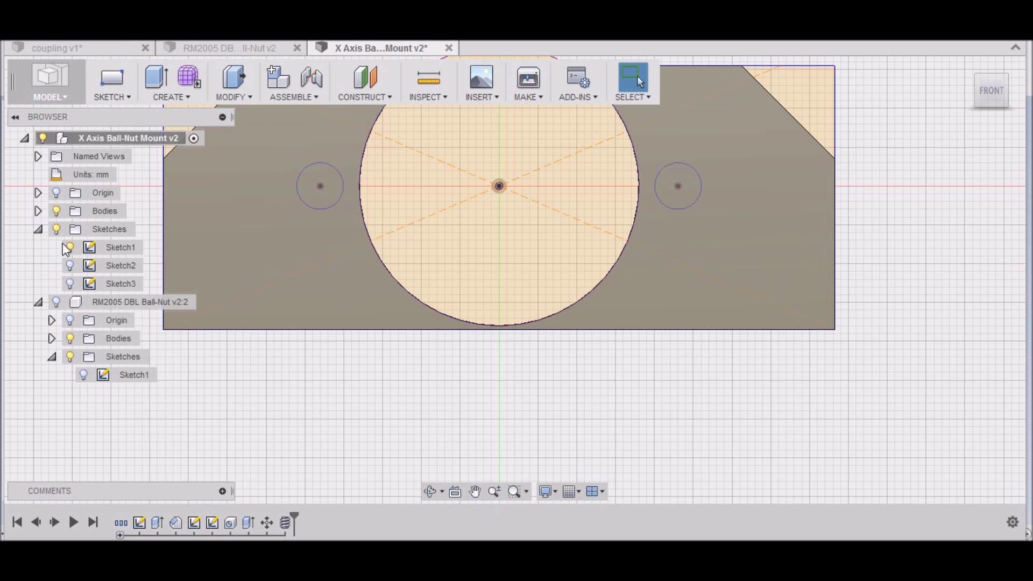
click(56, 211)
scroll(861, 398, down, 4)
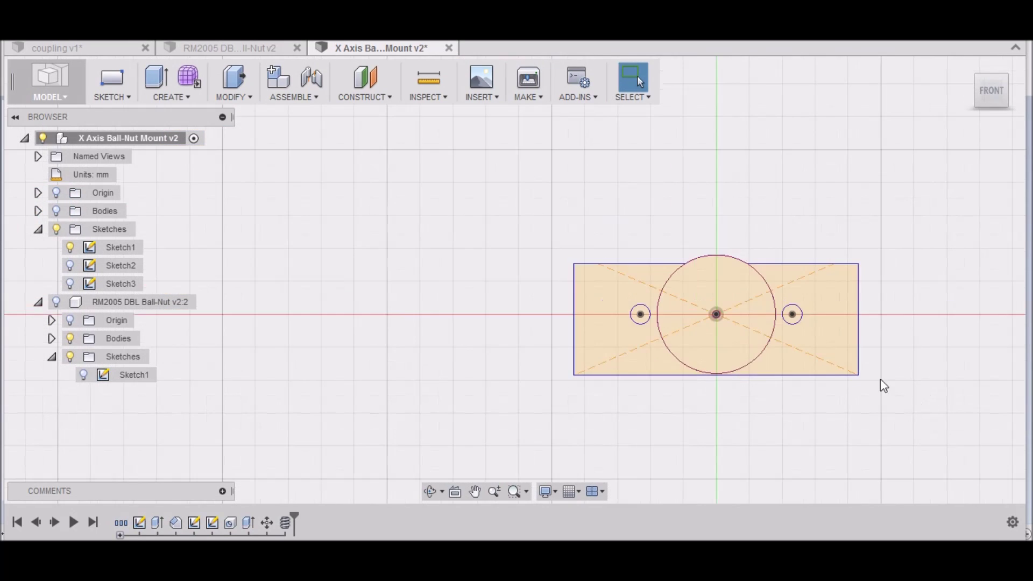
scroll(732, 339, up, 3)
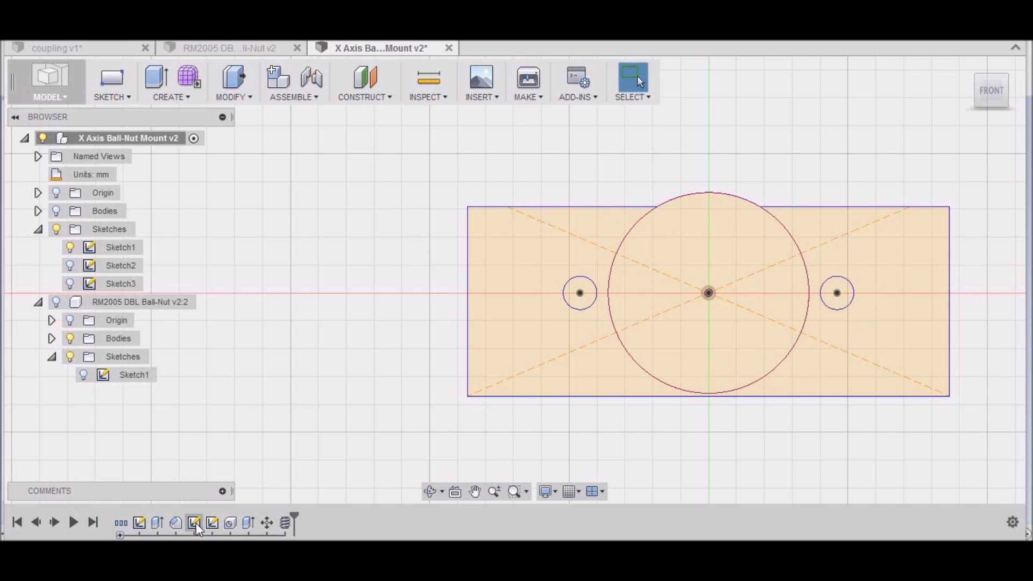
right_click(139, 523)
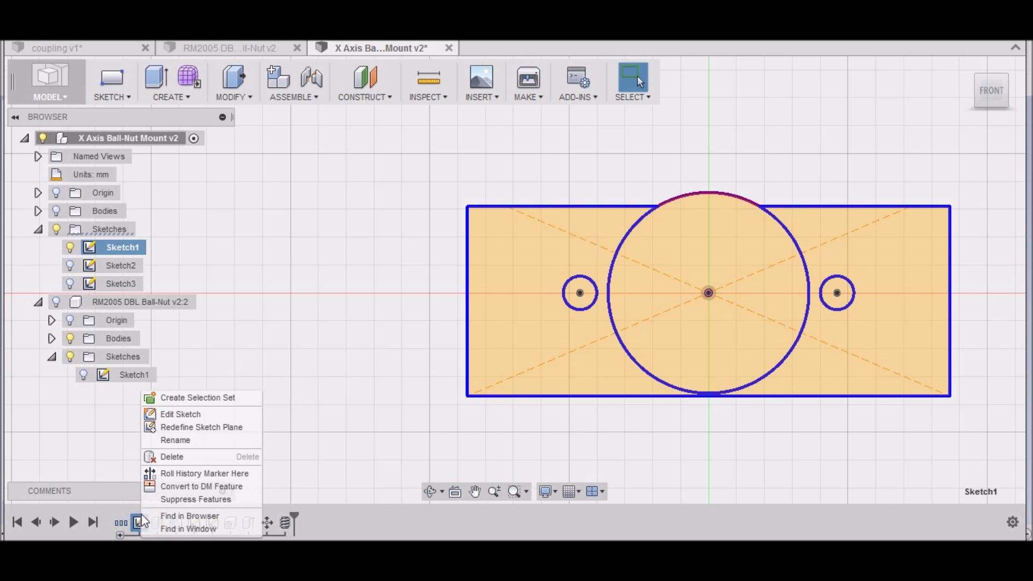
Edit Sketch1 and draw a 0.4 mm-high two-point rectangle along its bottom
click(175, 413)
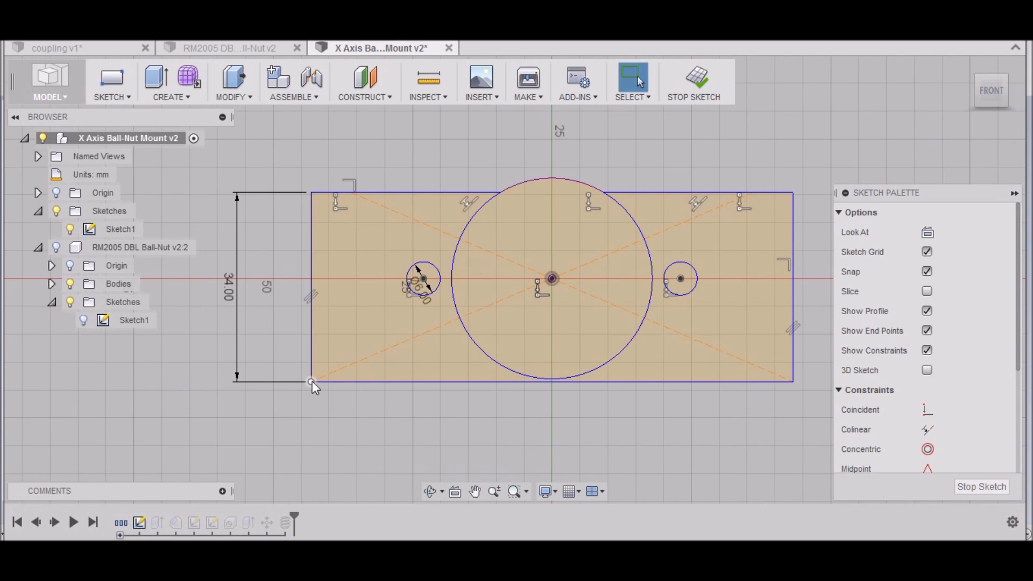
click(113, 96)
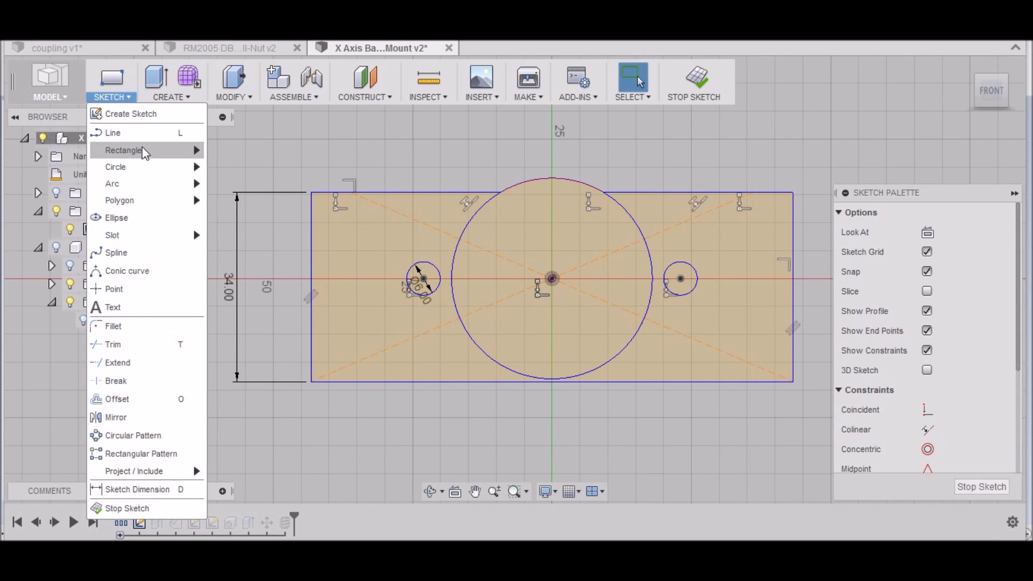
mouse_move(143, 152)
click(226, 153)
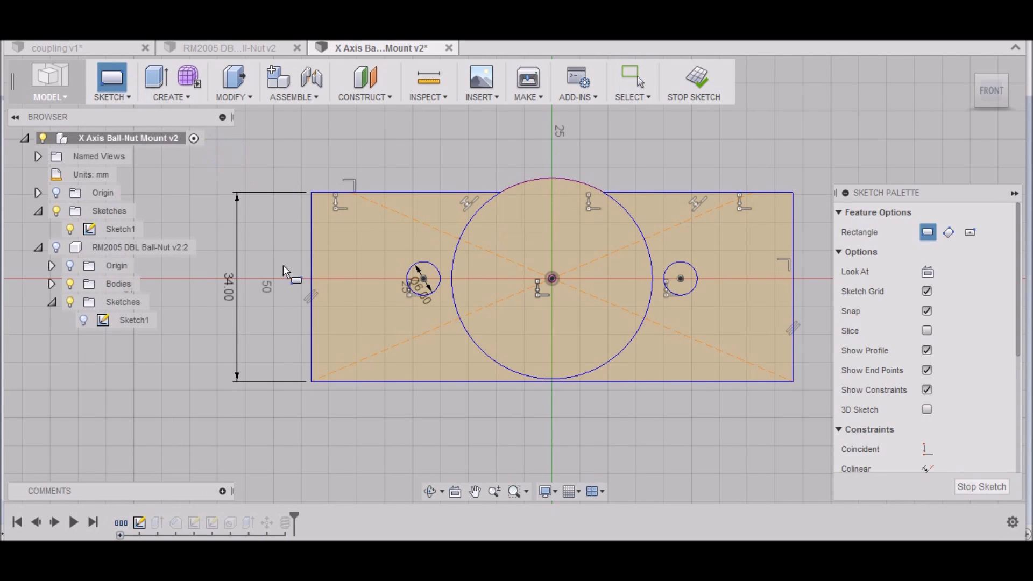
click(311, 382)
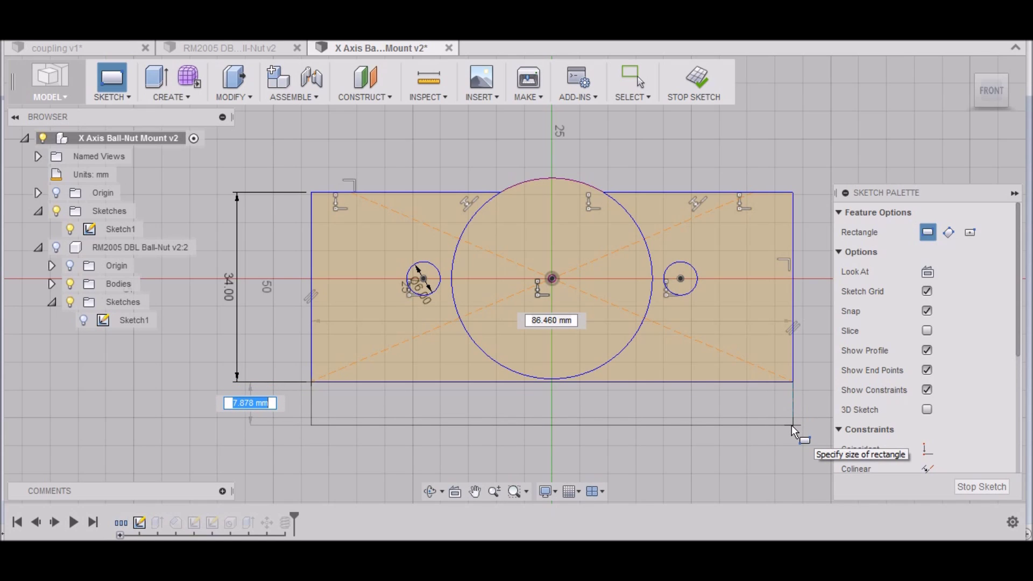
text(.4)
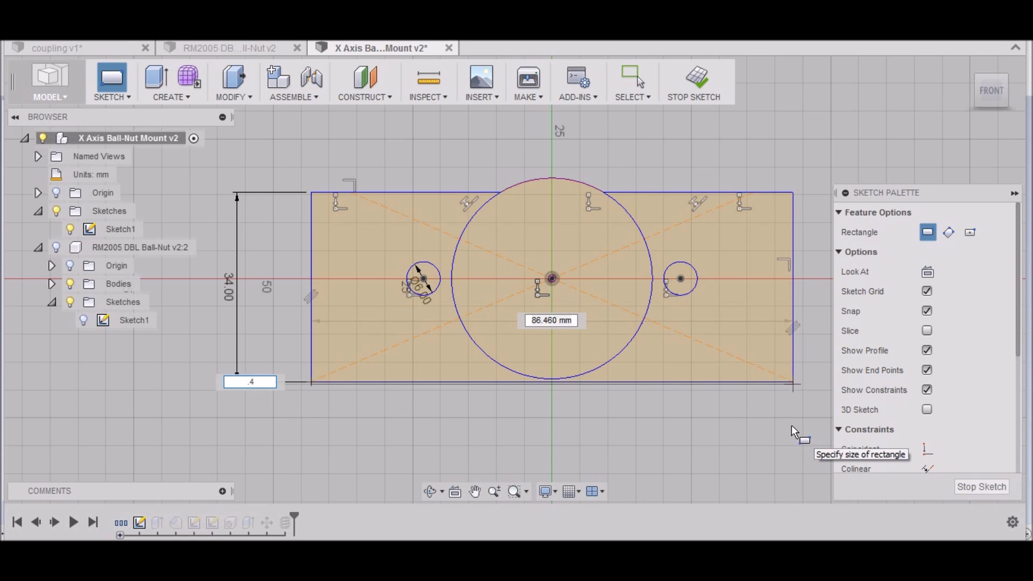
key(Return)
scroll(796, 345, up, 5)
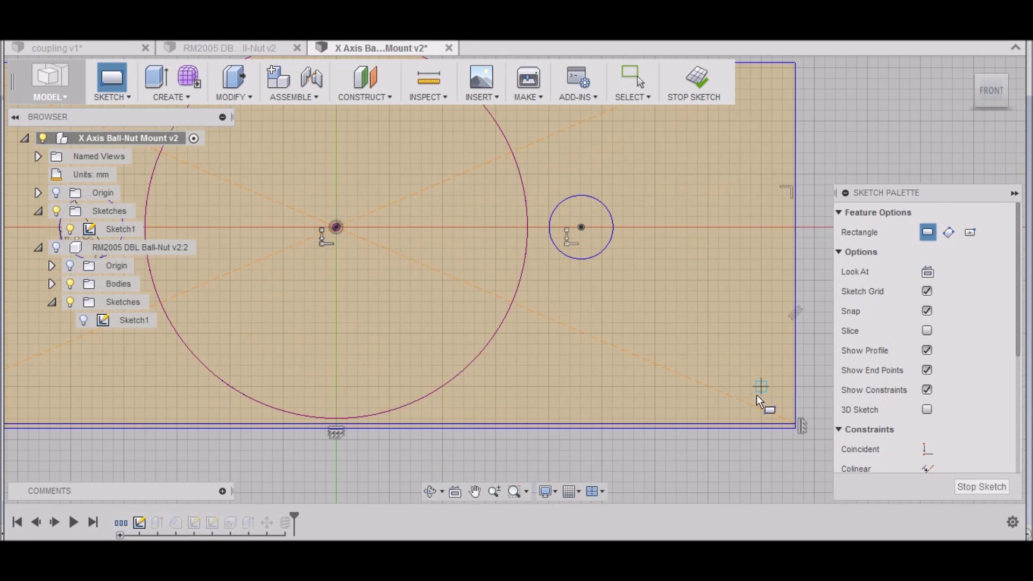
Trim away the redundant line and finish editing Sketch1
key(t)
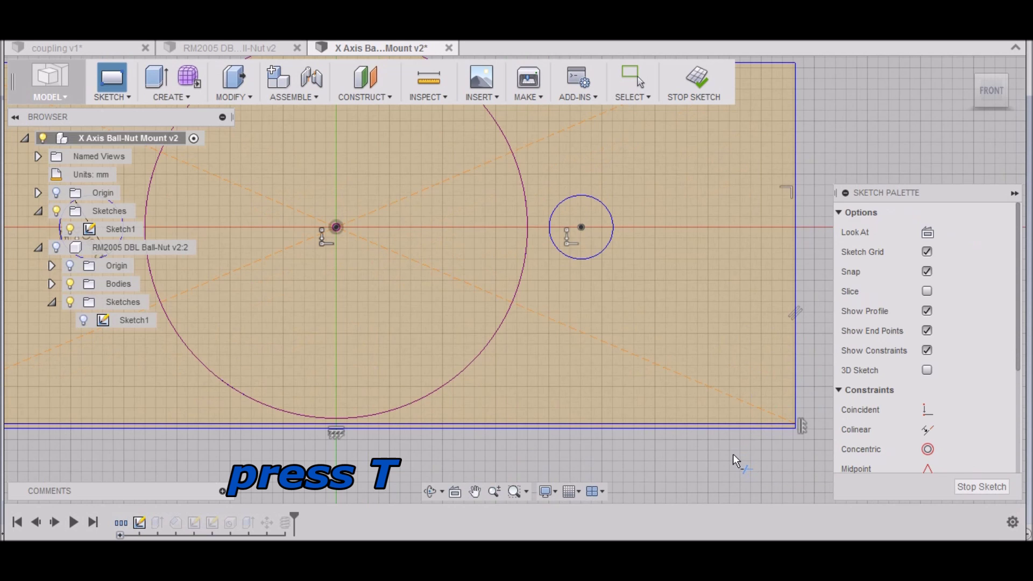
click(708, 424)
scroll(689, 491, down, 3)
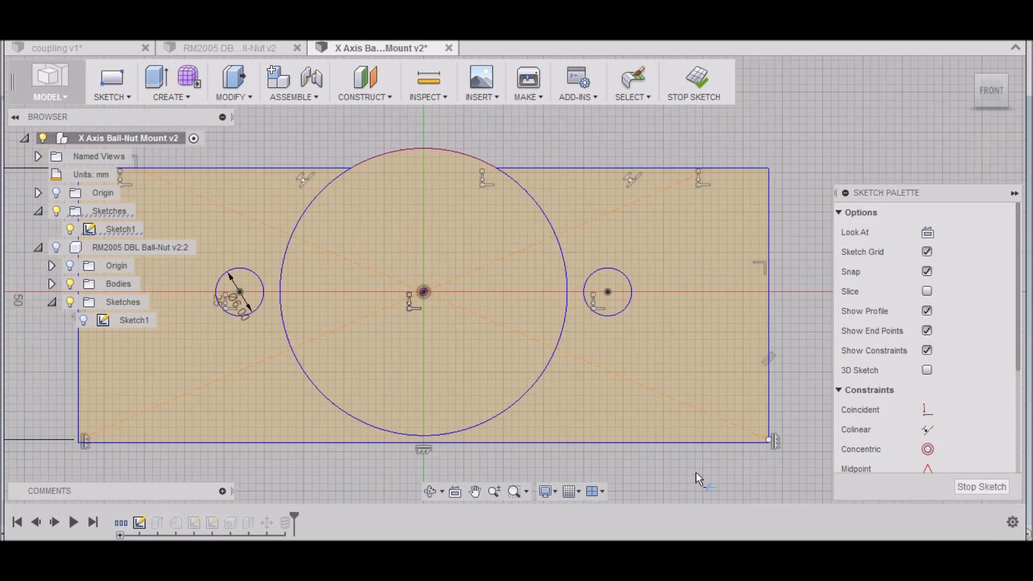
scroll(700, 462, down, 2)
scroll(673, 365, down, 2)
scroll(399, 441, up, 5)
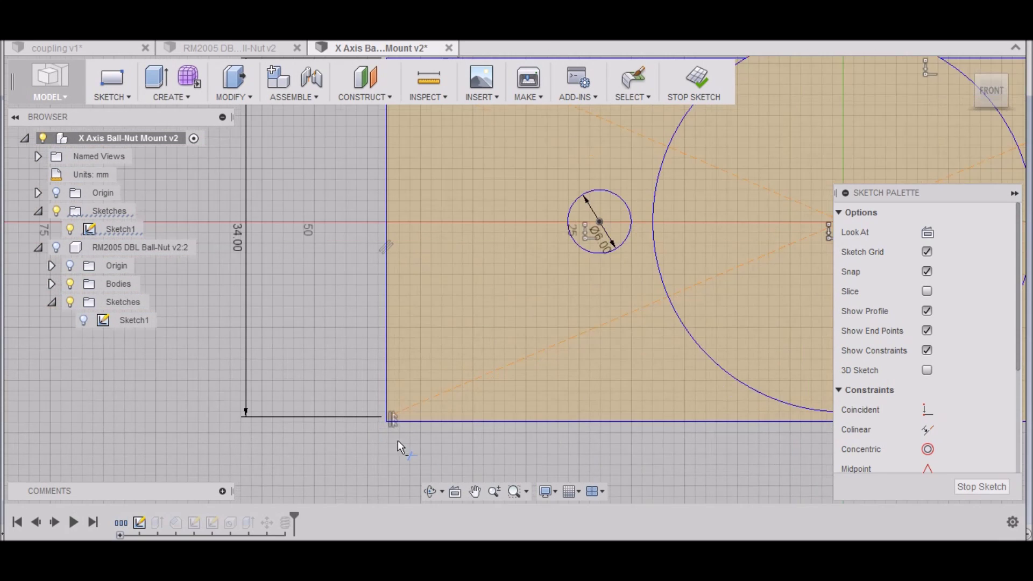
scroll(391, 425, up, 3)
scroll(294, 331, down, 6)
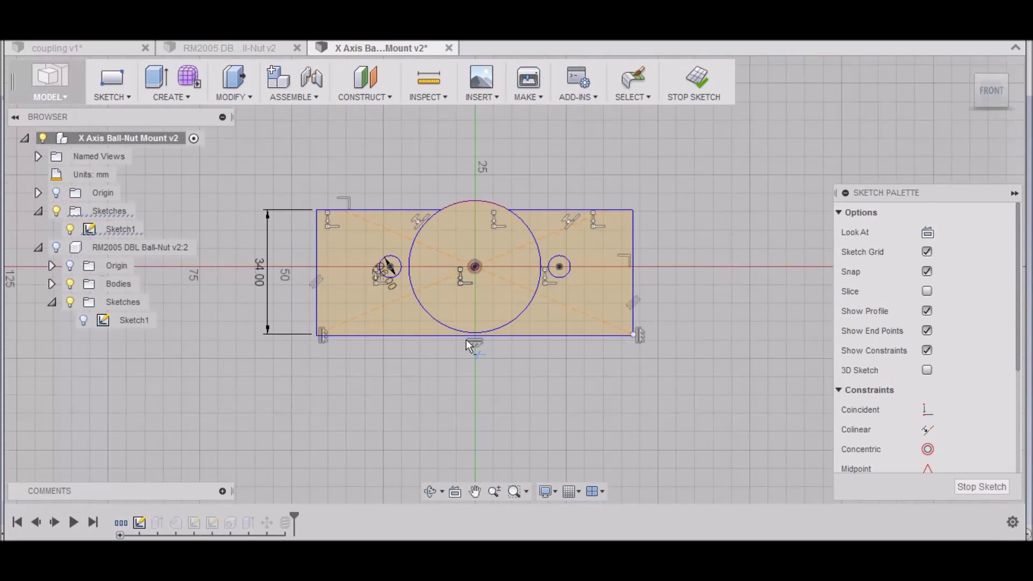
scroll(635, 336, up, 6)
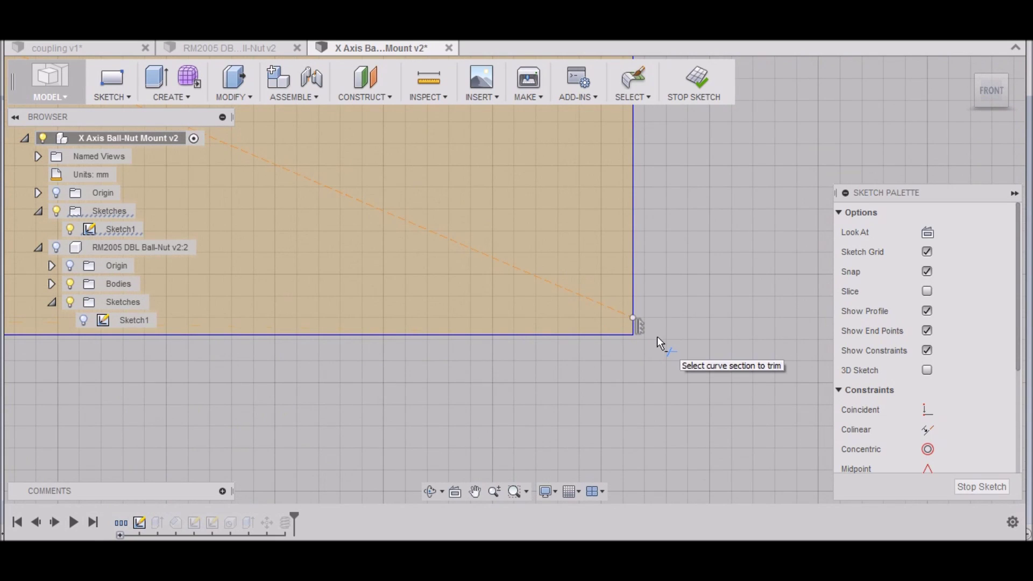
click(974, 488)
Show the mount's solid body again
scroll(727, 382, down, 5)
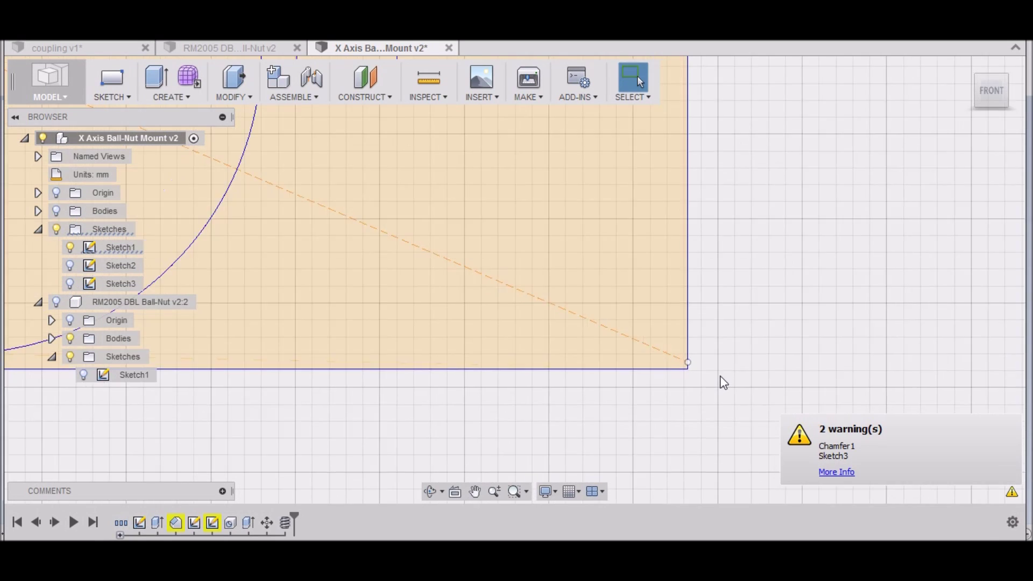
scroll(867, 328, down, 5)
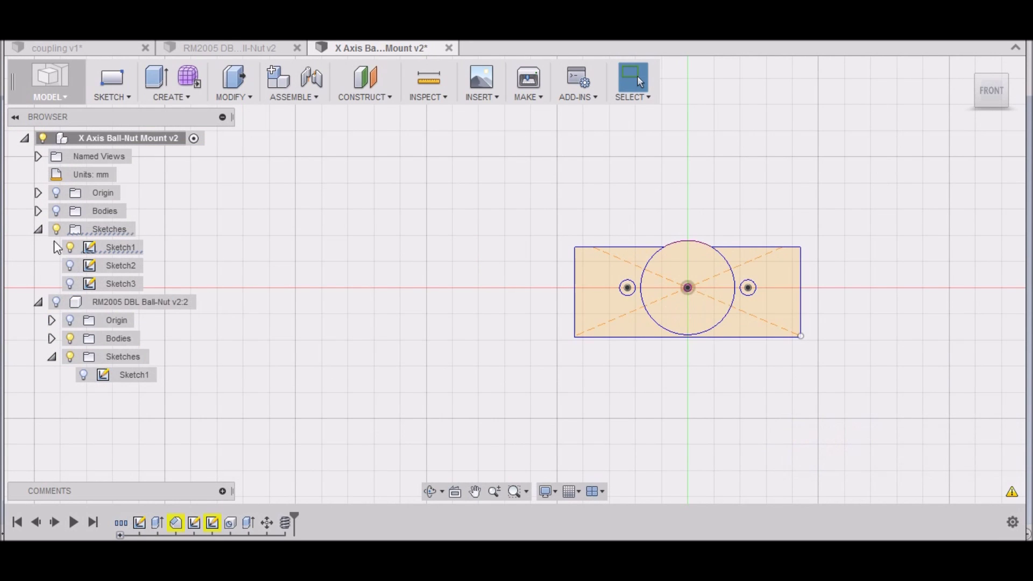
click(56, 211)
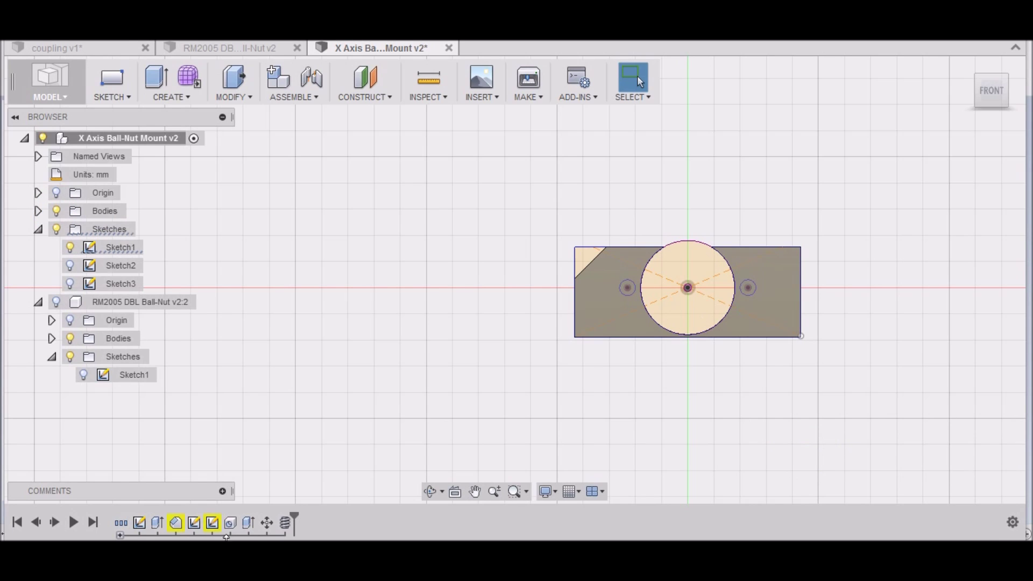
Edit Chamfer1 to include the second top edge at 12 mm equal distance
right_click(175, 524)
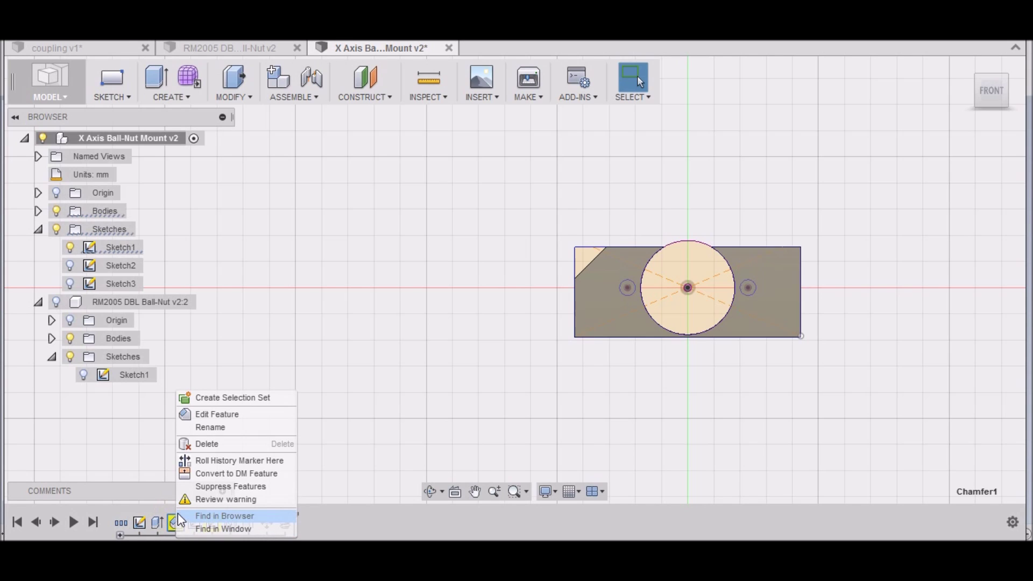
click(416, 437)
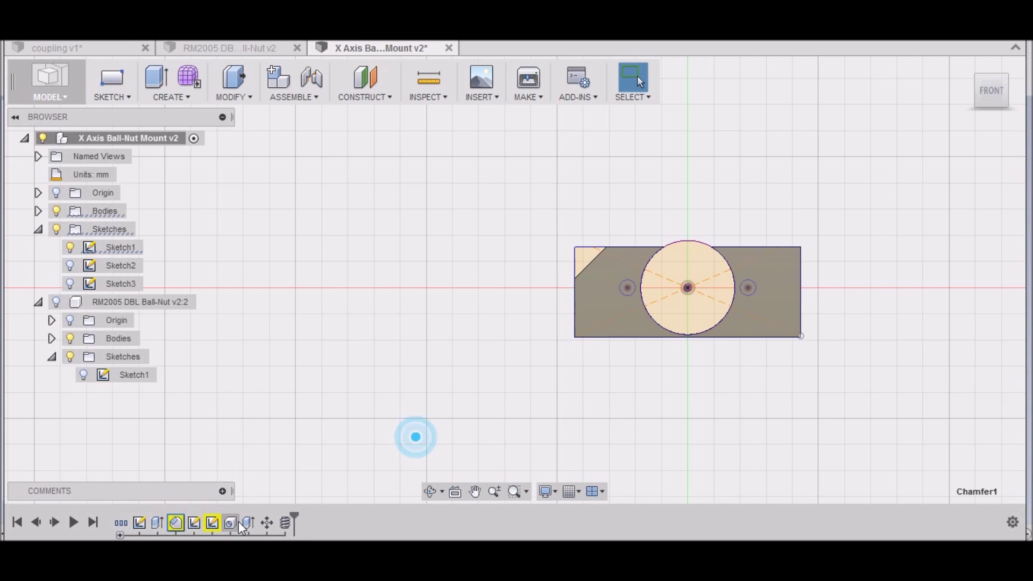
right_click(175, 523)
click(205, 415)
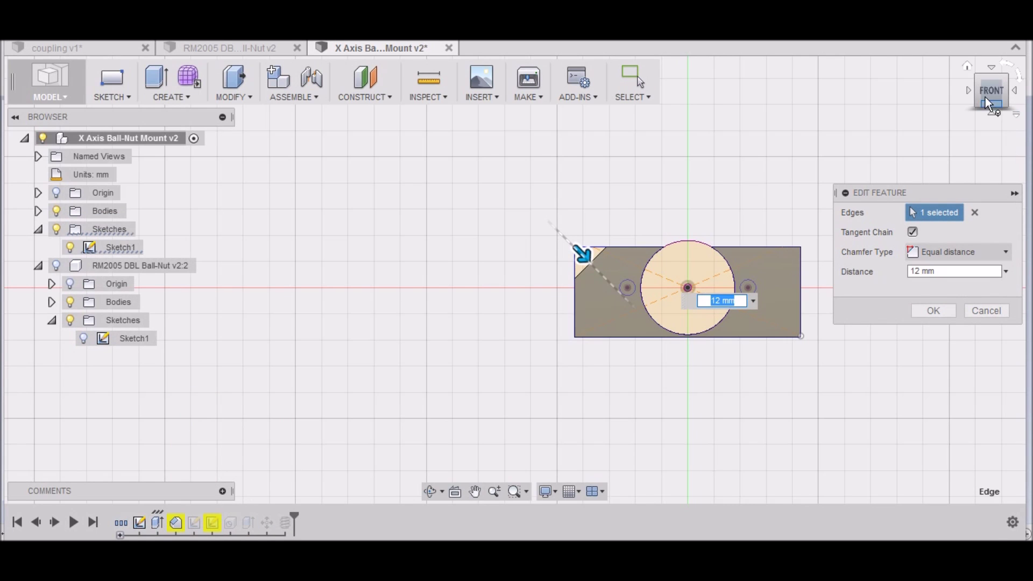
shift+middle_drag(950, 104, 839, 223)
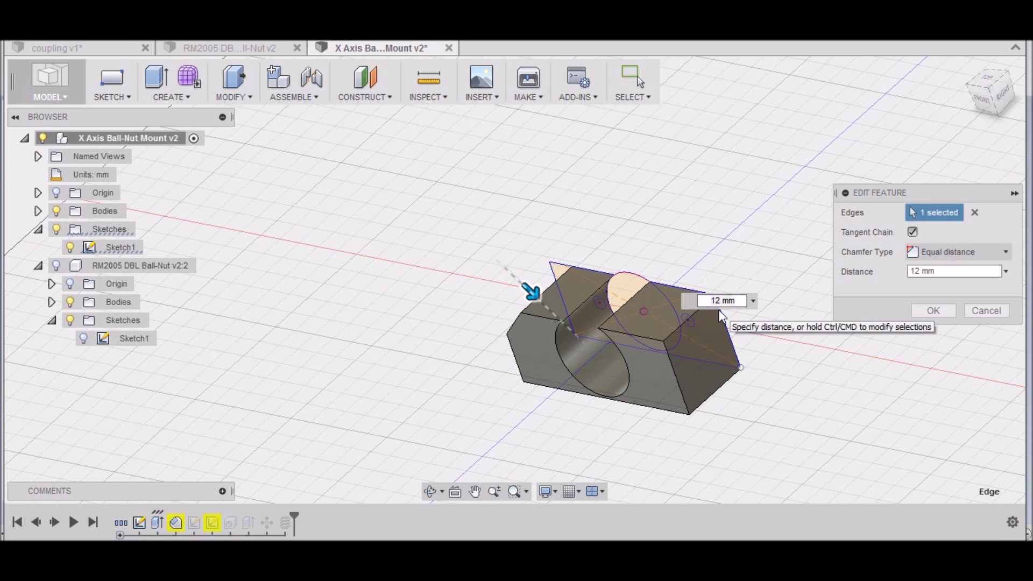
click(674, 328)
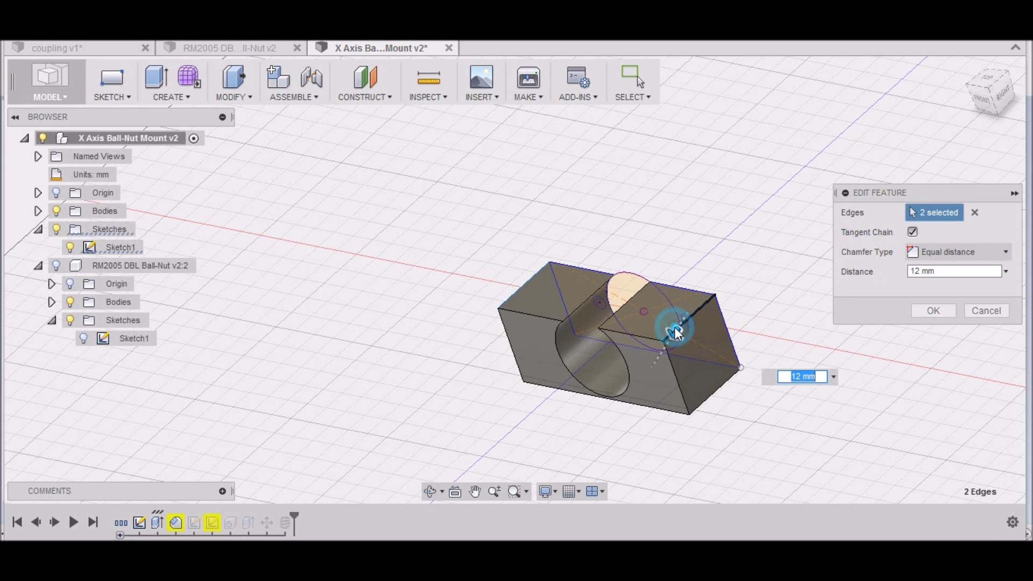
click(928, 310)
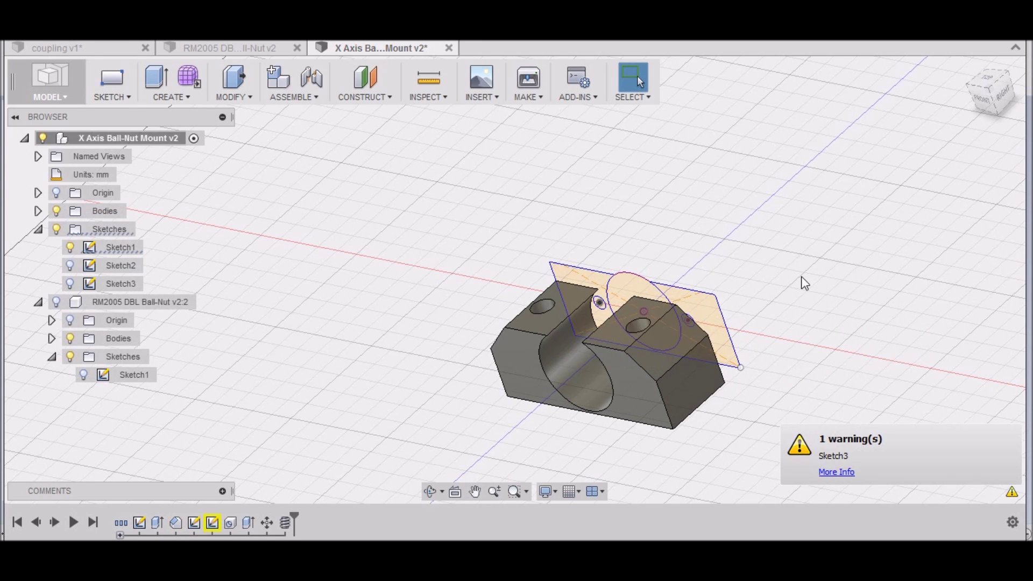
Open Sketch3 for editing and stop the sketch so its warning recomputes away
click(213, 522)
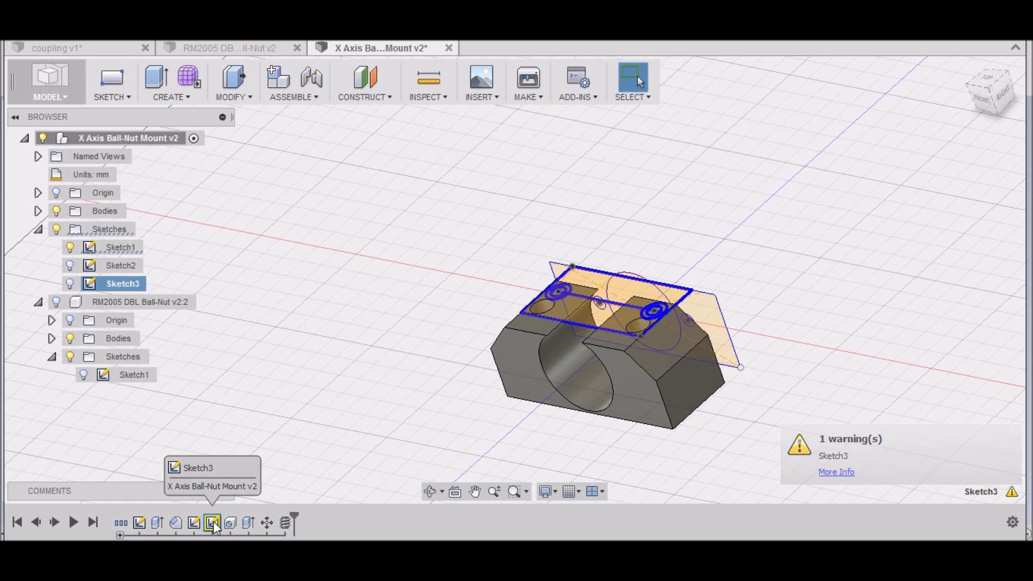
click(214, 521)
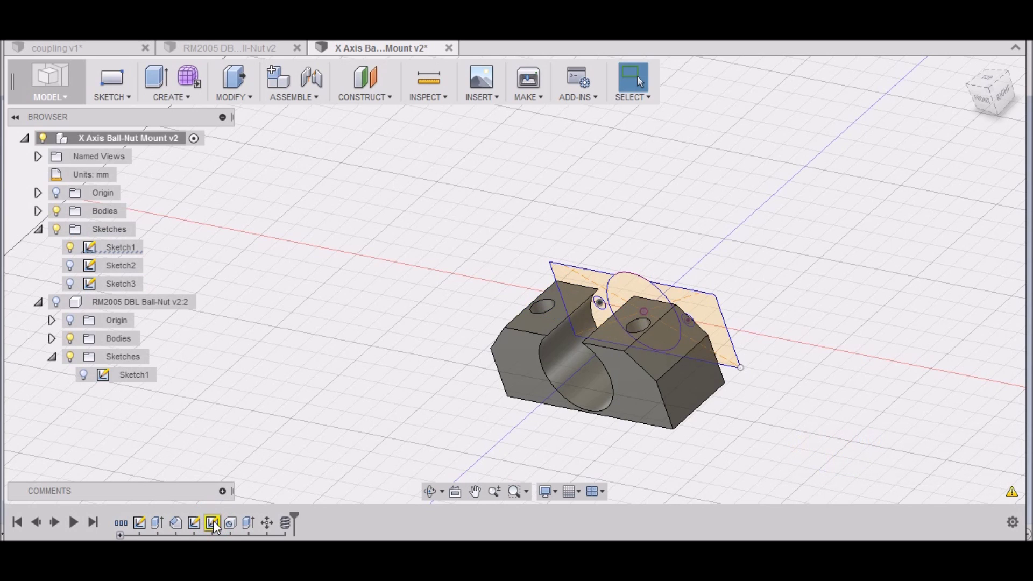
right_click(214, 521)
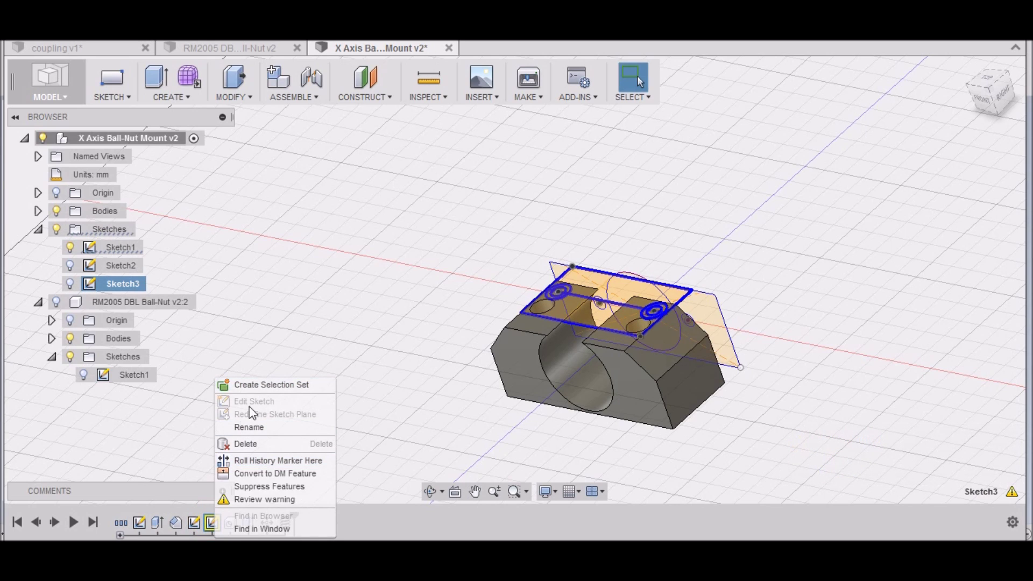
click(204, 347)
right_click(213, 521)
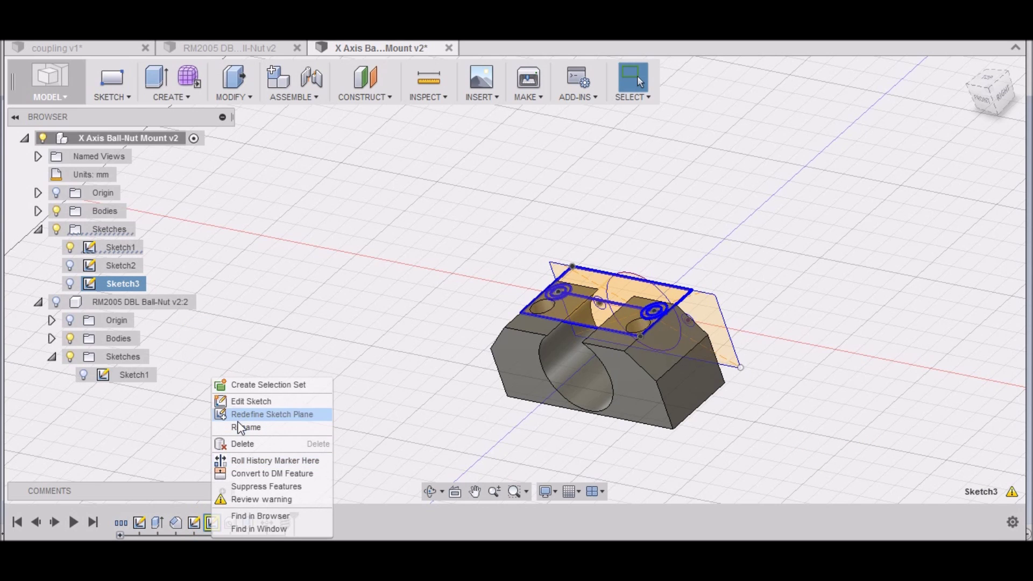
click(237, 400)
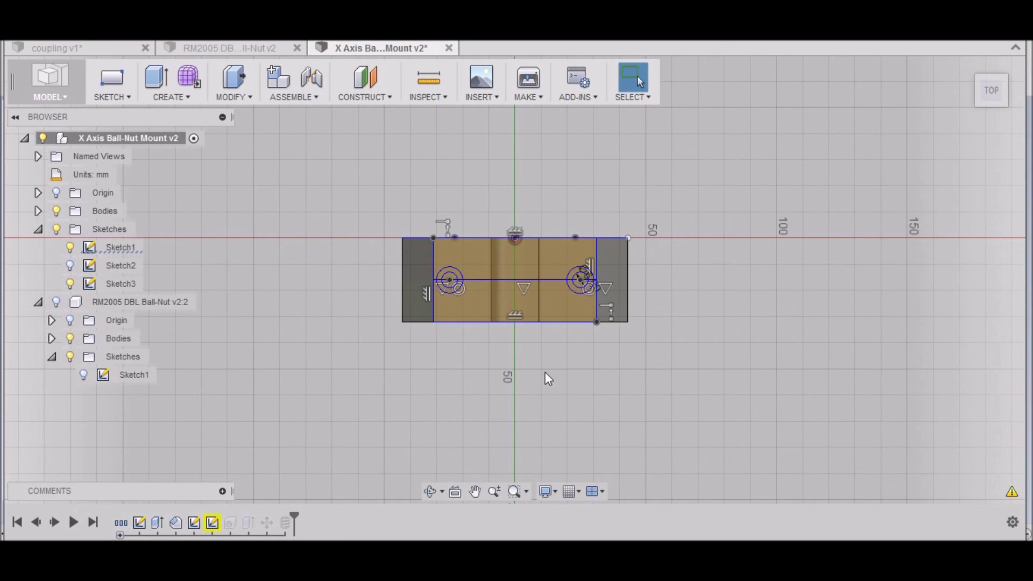
click(544, 372)
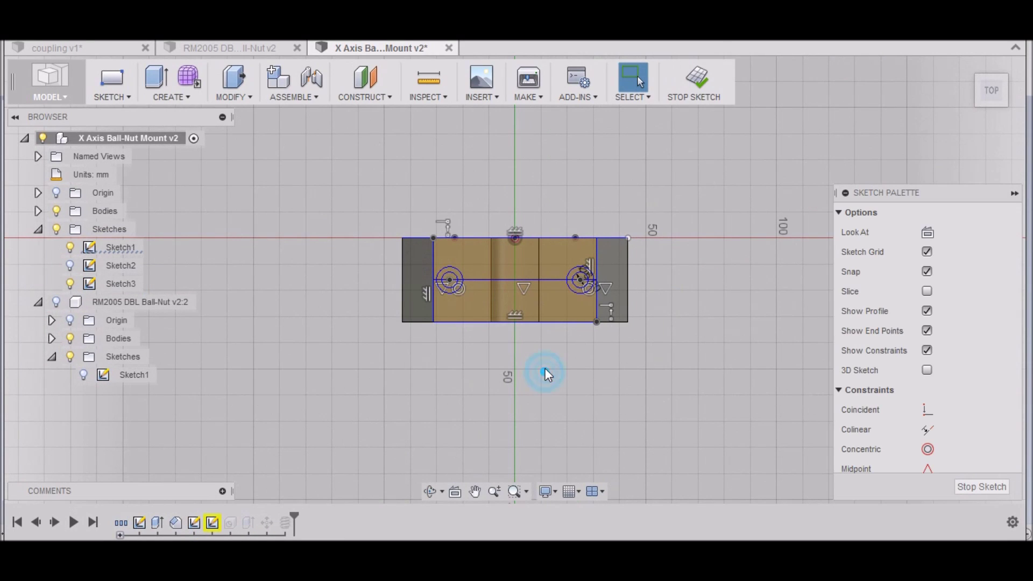
click(969, 489)
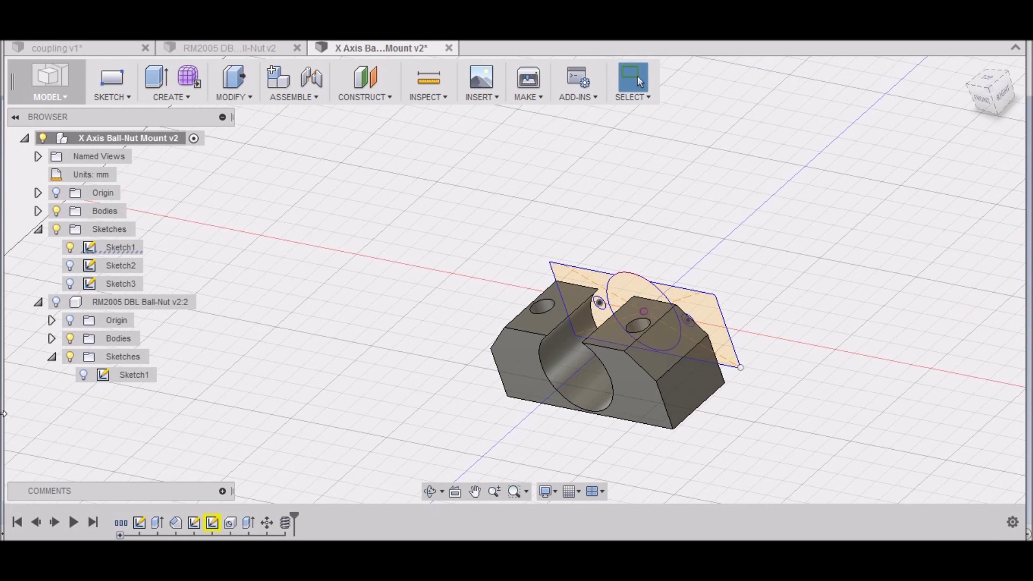
click(70, 248)
Hide all sketches and view the block straight from the front
click(61, 231)
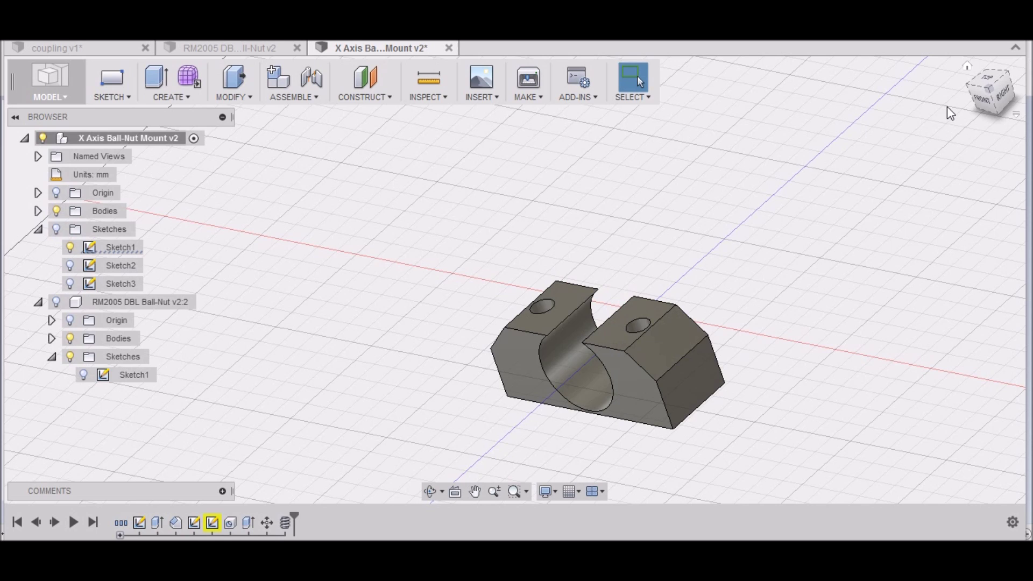
drag(978, 105, 1009, 68)
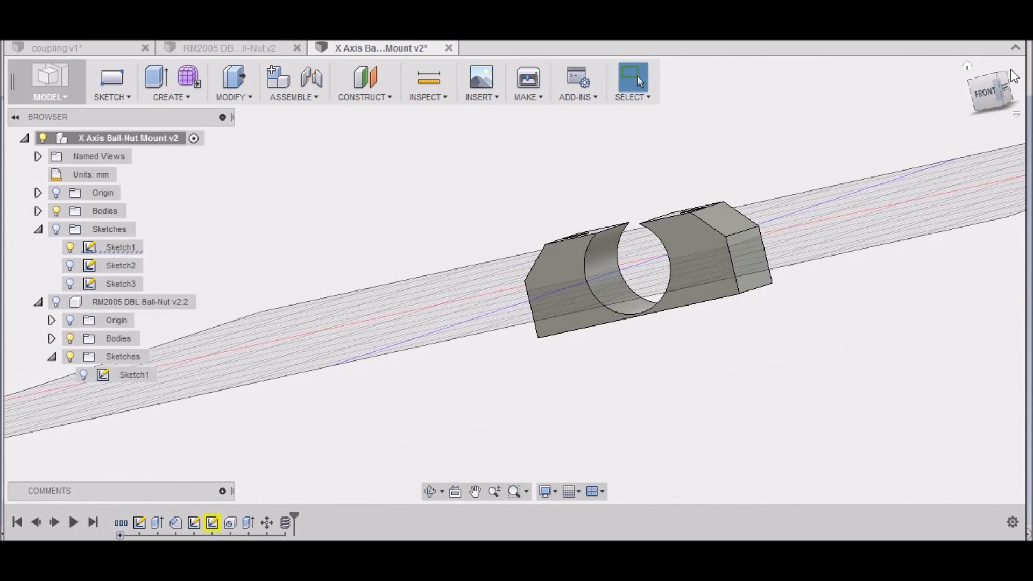
click(989, 91)
scroll(555, 193, up, 6)
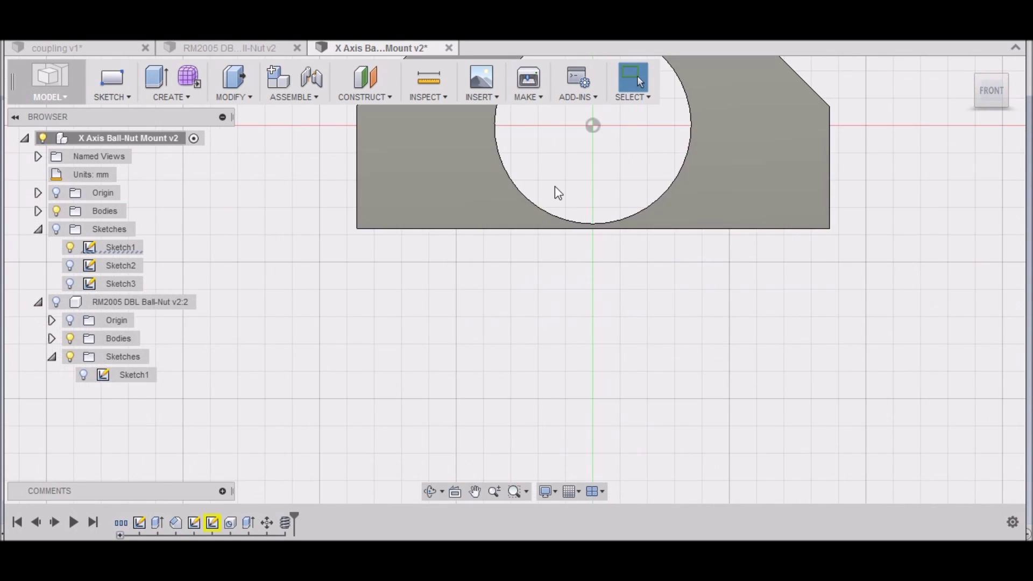
scroll(630, 307, down, 3)
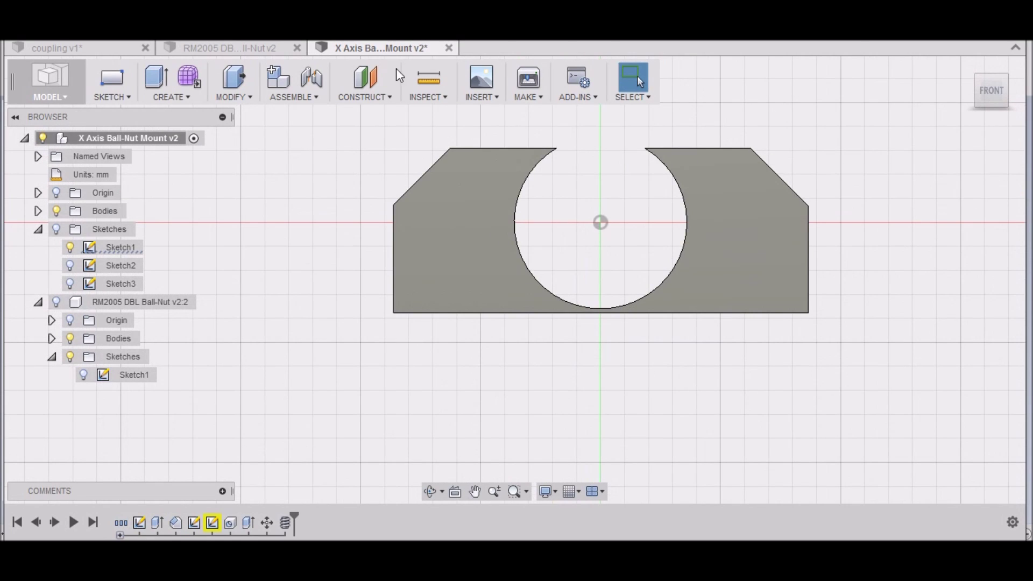
Measure the 0.90 mm gap between the bore edge and the bottom face
click(429, 78)
scroll(605, 306, up, 3)
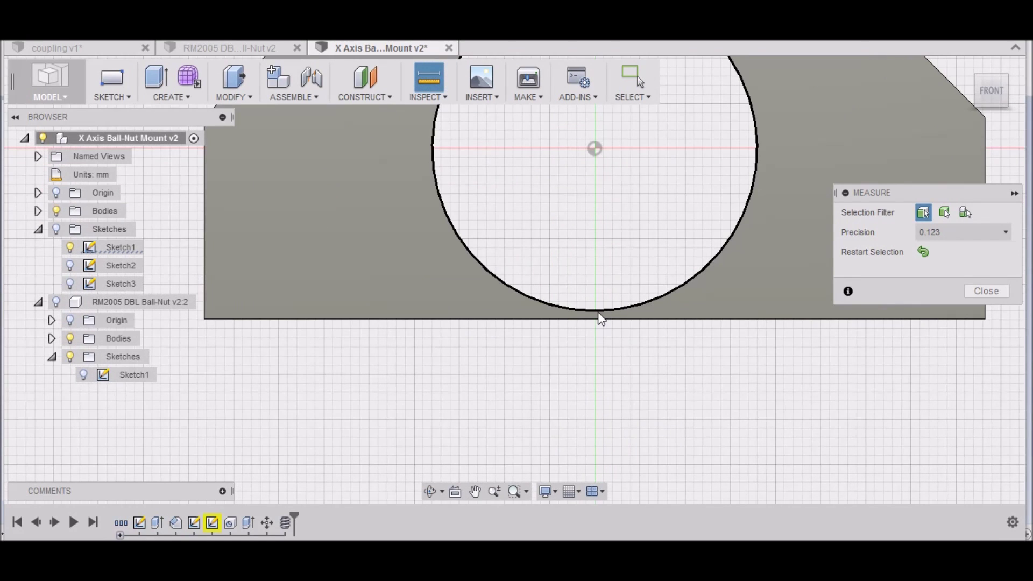
click(599, 311)
click(598, 318)
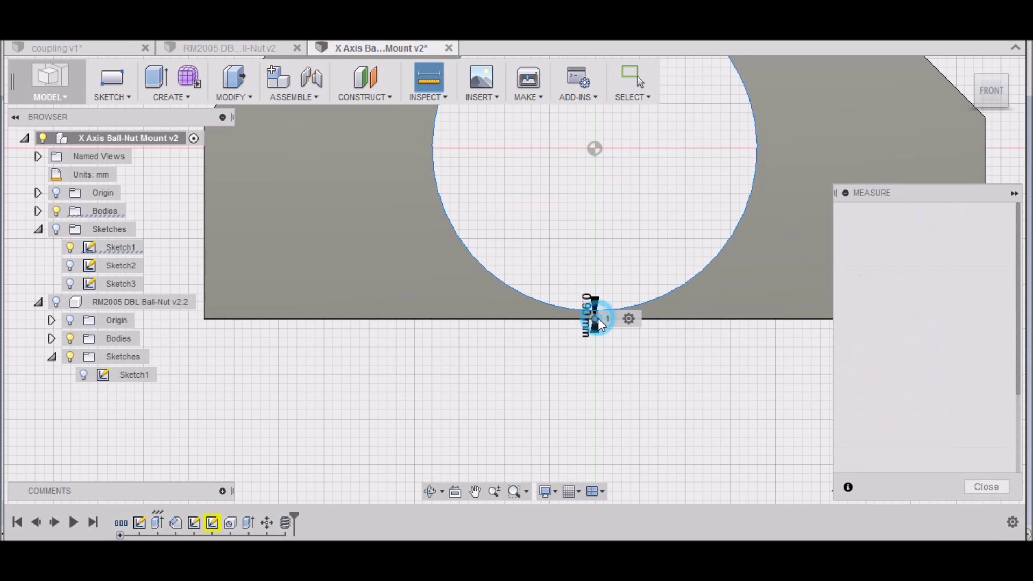
click(993, 487)
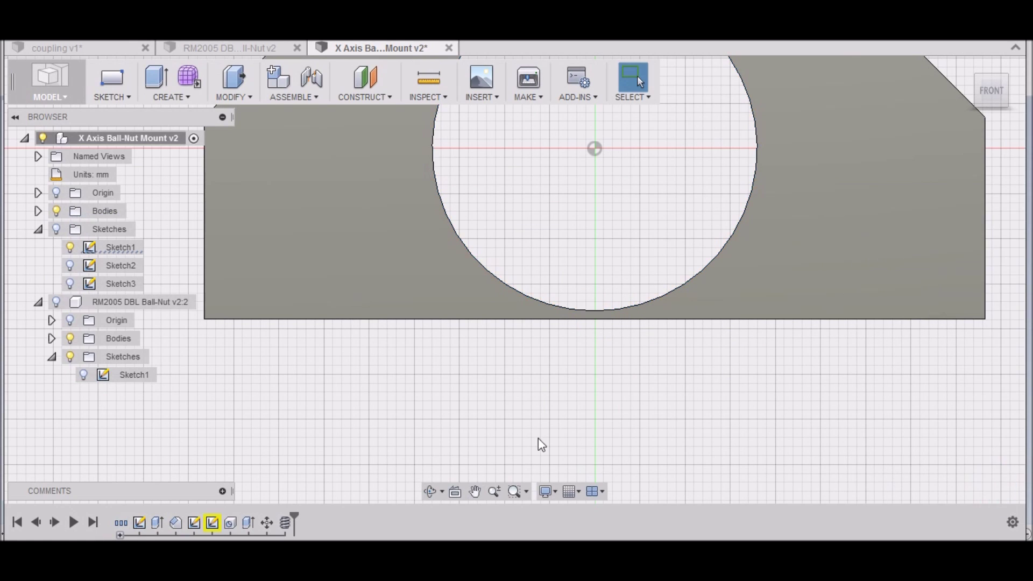
scroll(479, 383, down, 5)
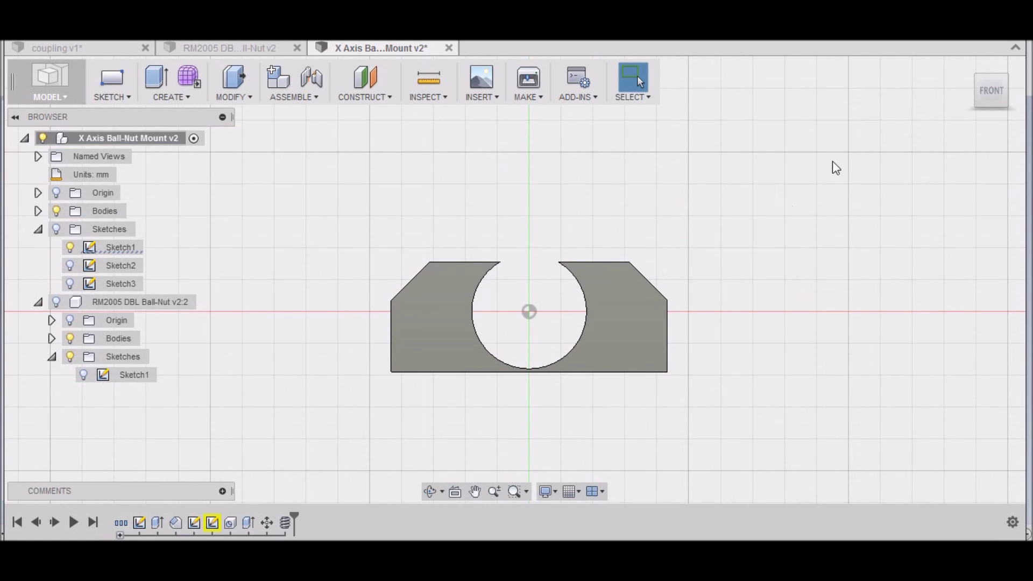
From the home view, make the RM2005 DBL Ball-Nut component visible again
mouse_move(981, 63)
click(967, 62)
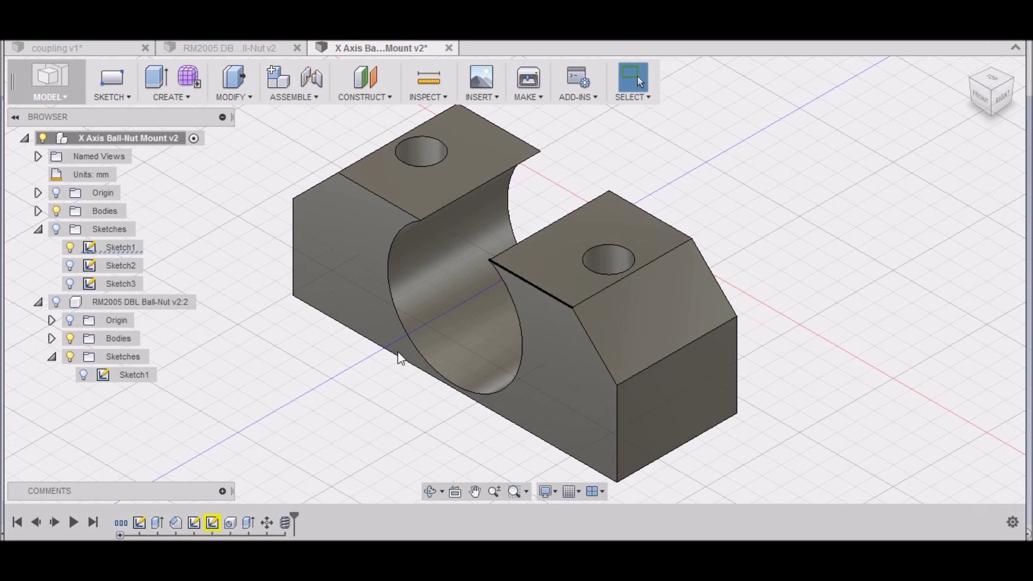
scroll(370, 377, down, 3)
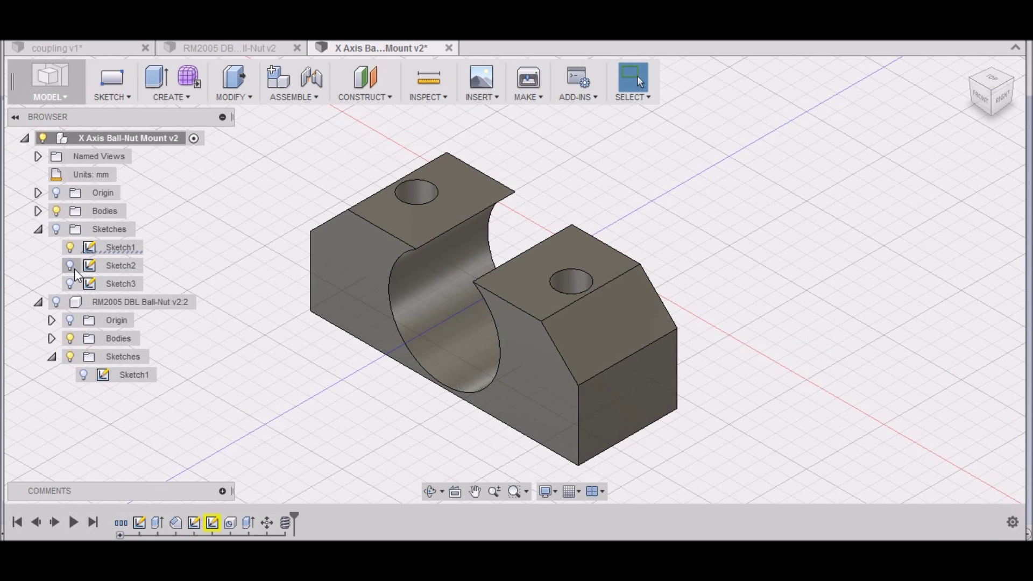
click(57, 302)
Inspect the lead screw and ball nut through the mount block, including the back view, then return home
scroll(311, 324, down, 5)
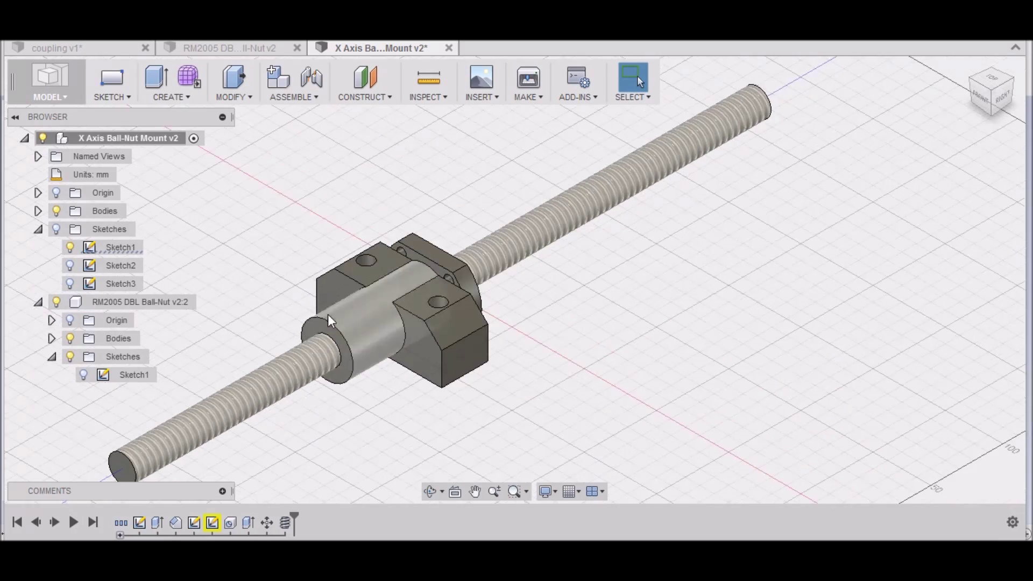
shift+middle_drag(531, 312, 272, 269)
scroll(272, 269, down, 1)
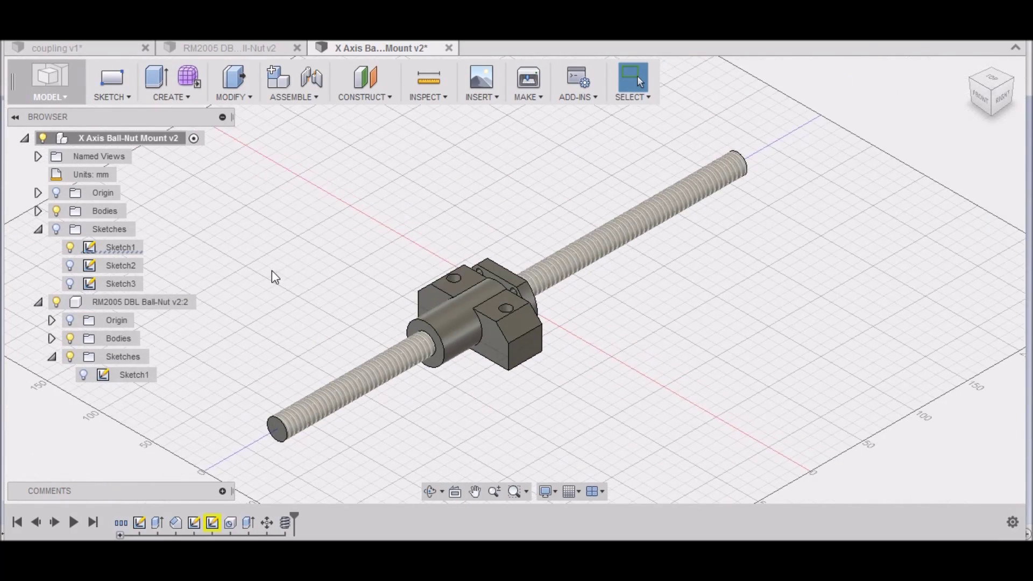
scroll(222, 292, down, 1)
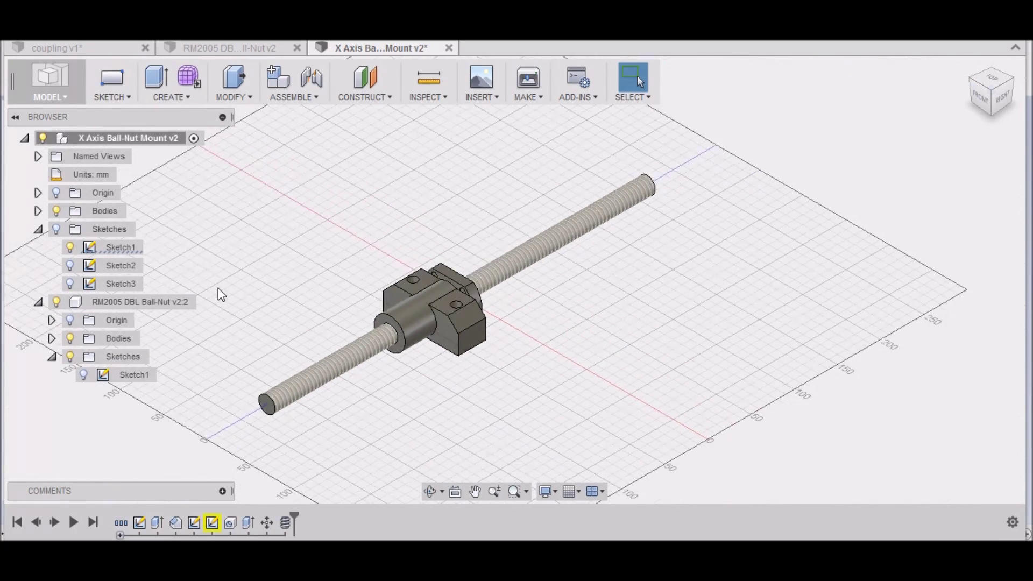
scroll(212, 293, up, 4)
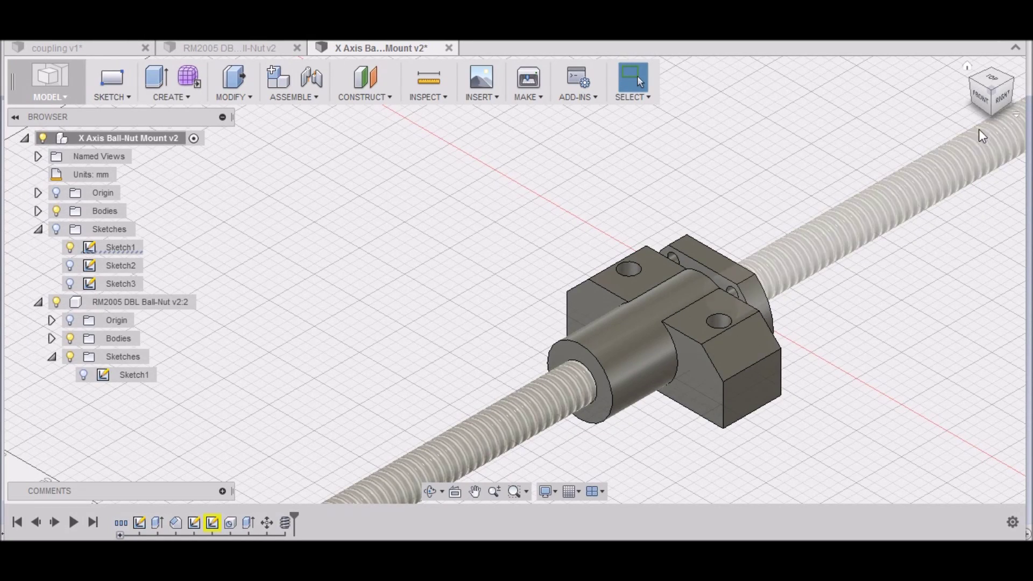
drag(993, 89, 923, 69)
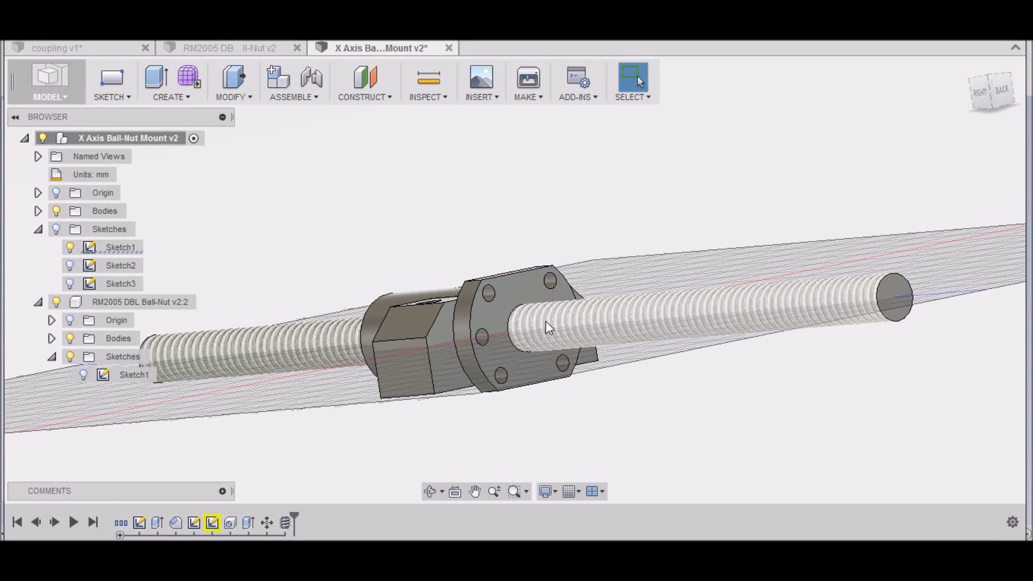
click(999, 91)
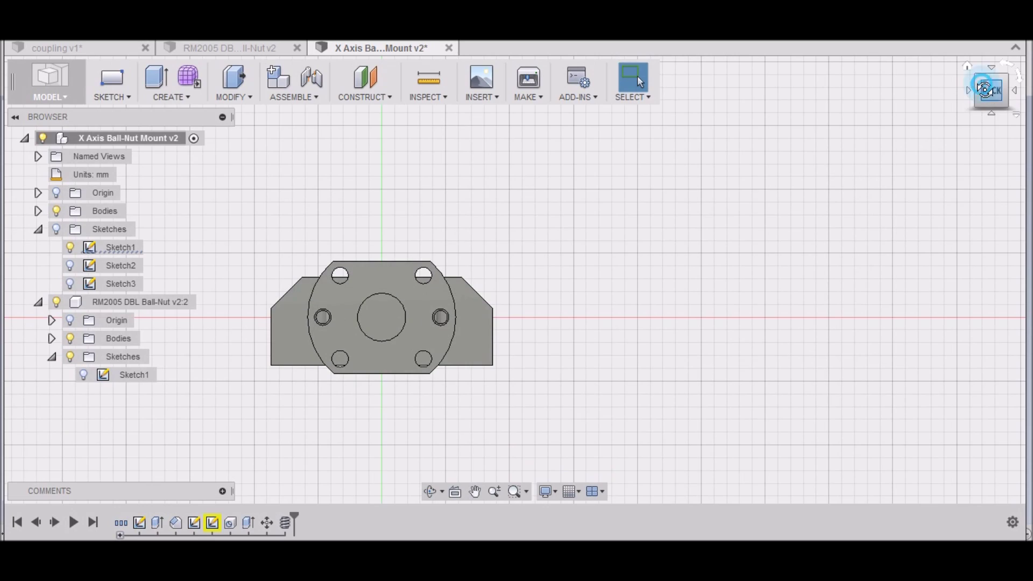
drag(990, 92, 947, 124)
shift+middle_drag(517, 323, 646, 302)
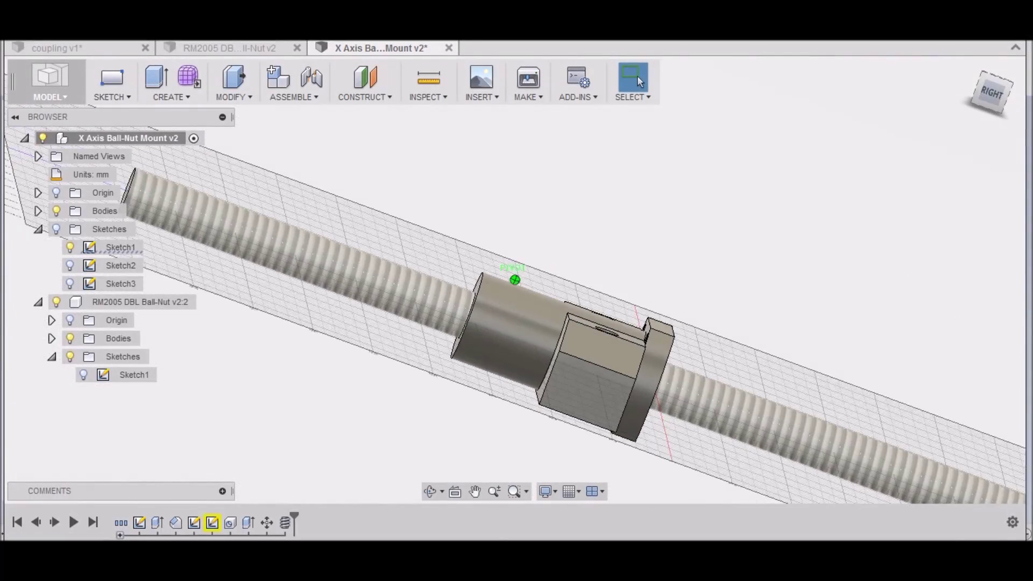
click(969, 69)
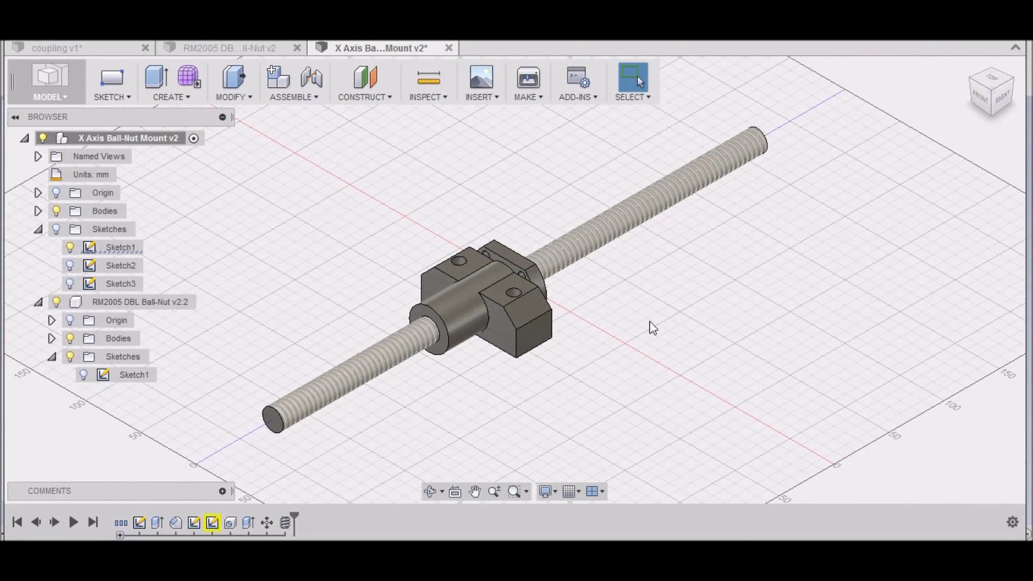